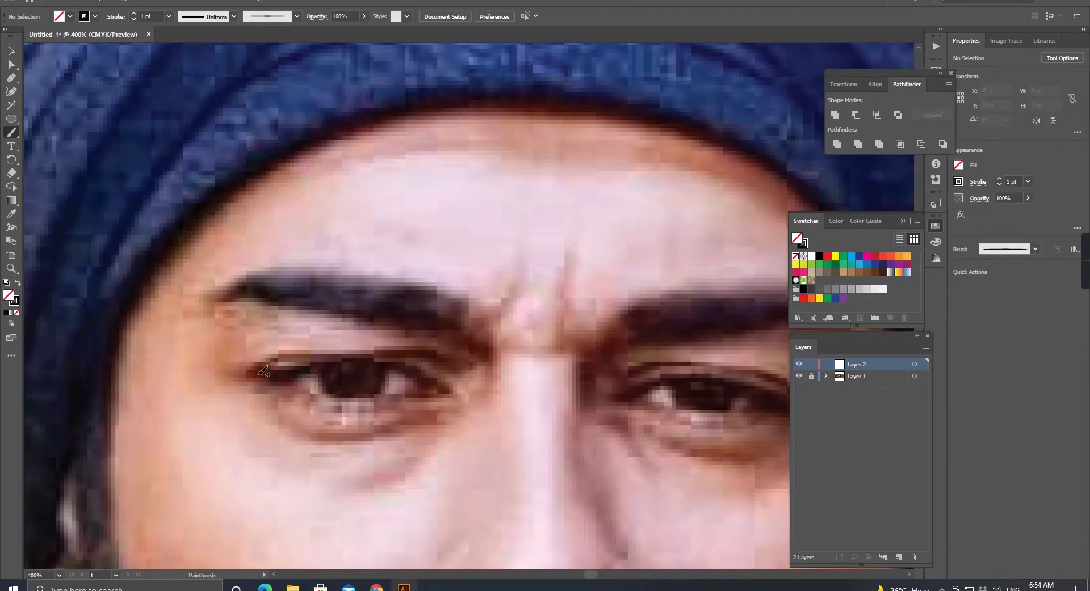
Step: Outline both eyelids with bold black brush strokes and draw a solid black iris
drag(243, 345, 326, 380)
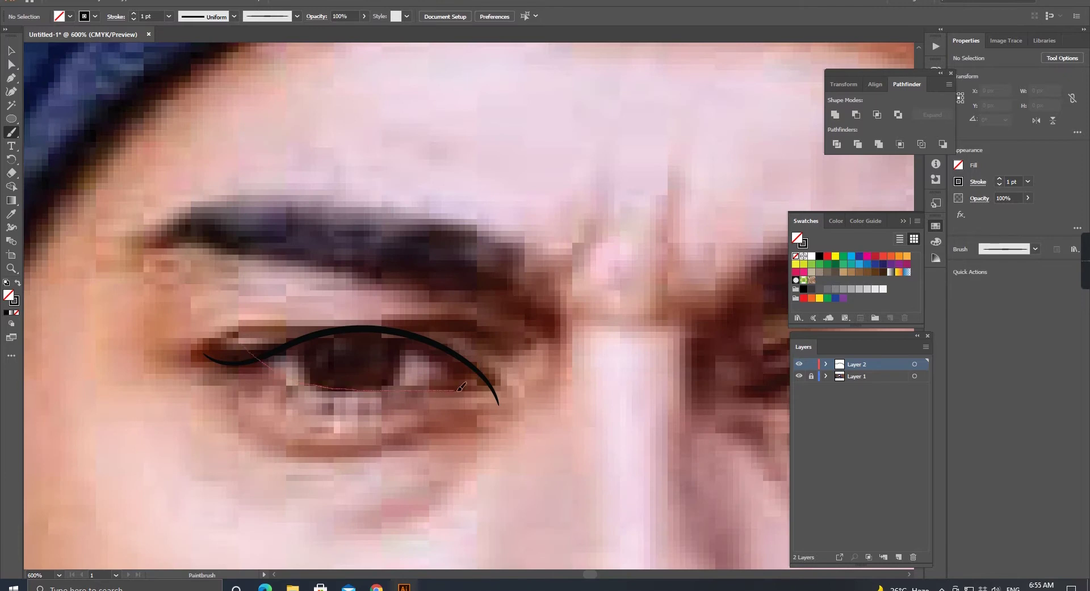
drag(375, 366, 432, 345)
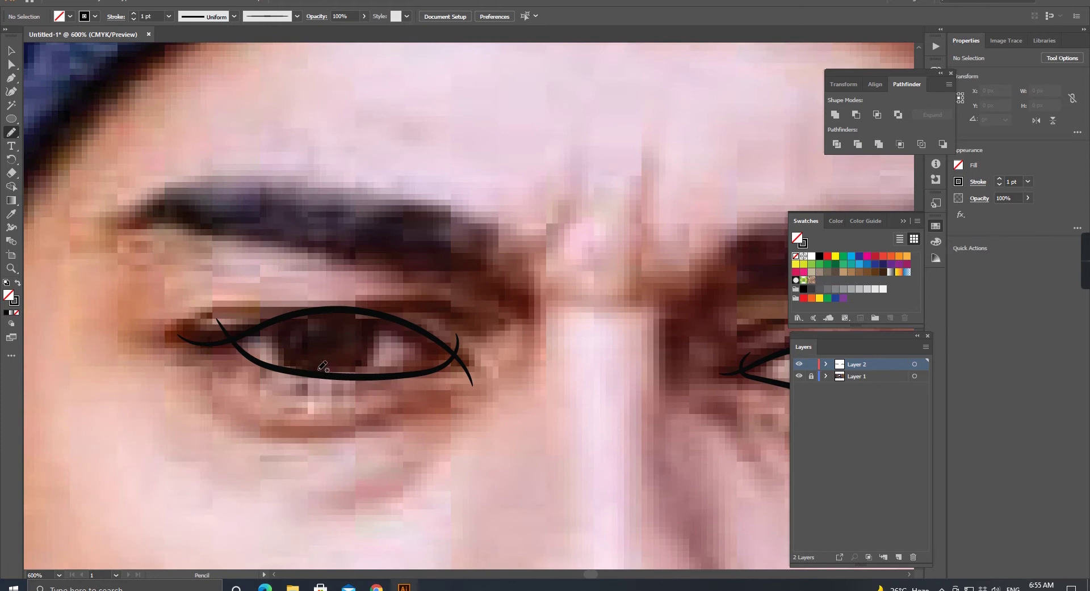
drag(257, 311, 336, 380)
drag(270, 303, 258, 311)
mouse_move(339, 347)
mouse_down()
mouse_move(475, 403)
mouse_move(487, 321)
mouse_move(477, 321)
mouse_up()
key(a)
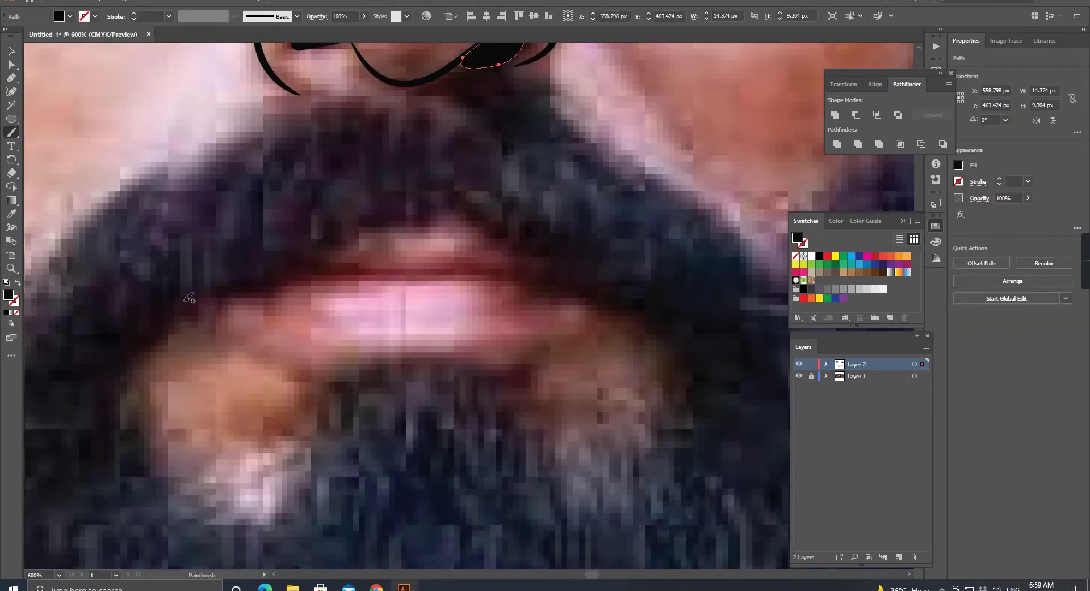
Step: Outline the upper and lower lips, deleting and redrawing the faulty lower-lip curve
drag(614, 276, 615, 276)
key(shift+x)
drag(188, 305, 307, 272)
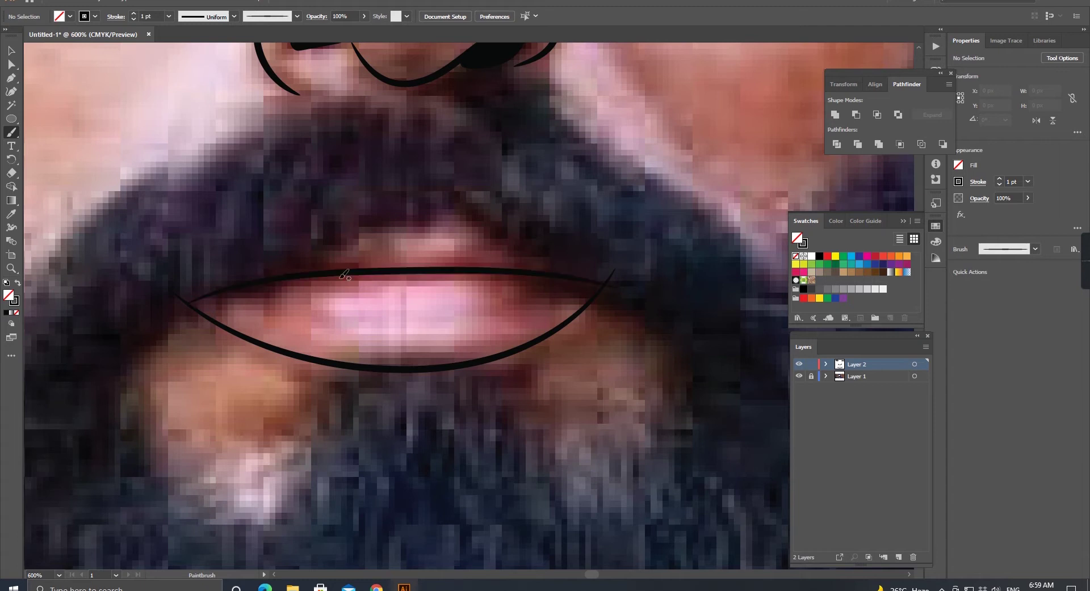
drag(567, 276, 602, 278)
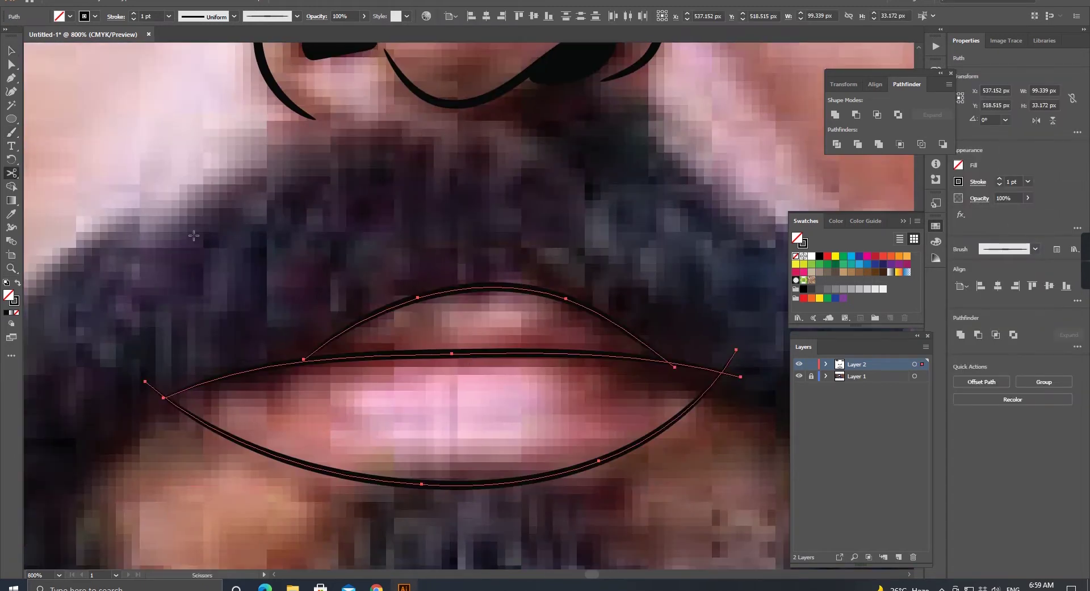
key(Delete)
key(b)
drag(365, 476, 619, 369)
key(ctrl+minus)
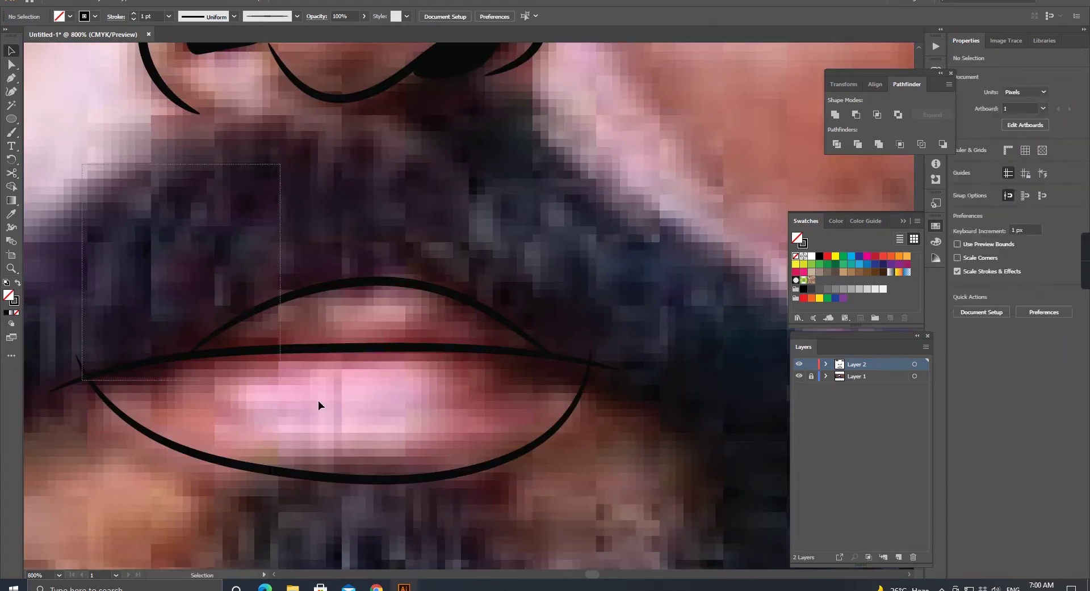
key(v)
scroll(314, 346, up, 1)
key(n)
Step: Draw the moustache as a solid black pencil shape
drag(138, 451, 179, 394)
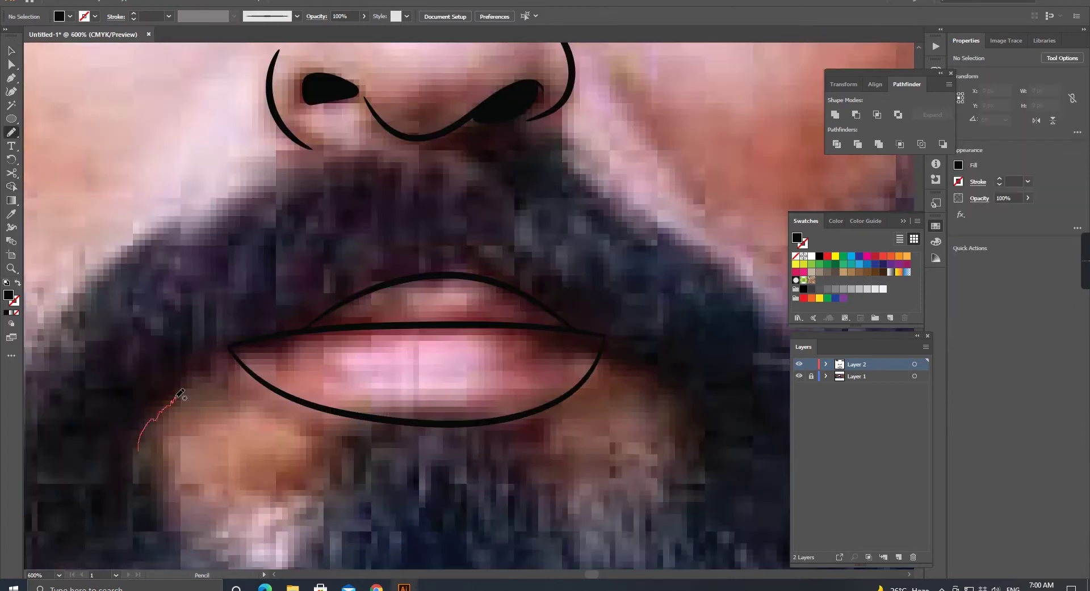
drag(413, 277, 390, 165)
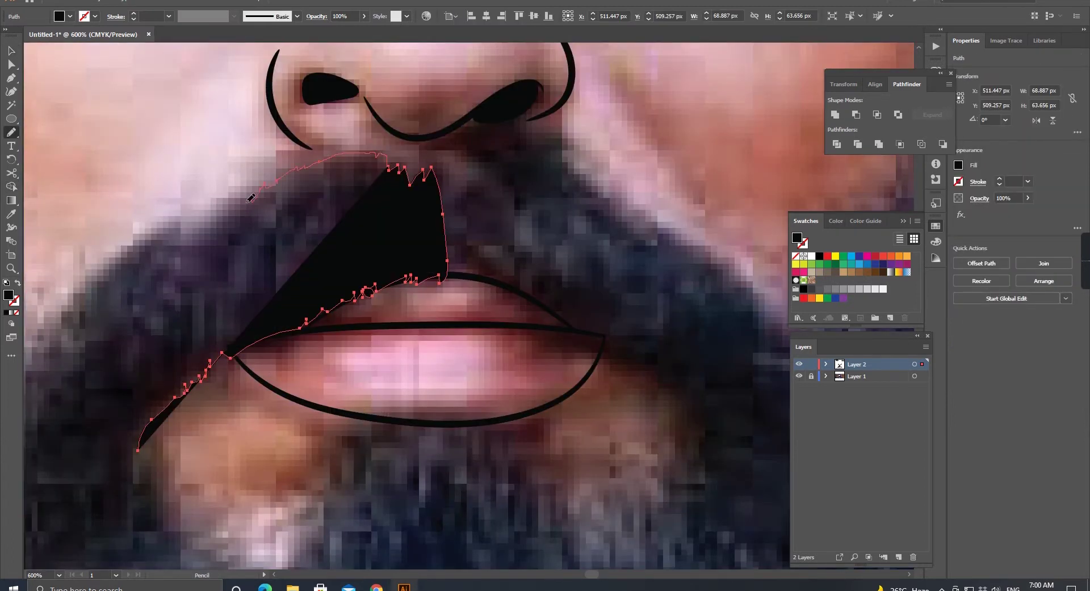
scroll(142, 448, right, 5)
double_click(11, 133)
key(Escape)
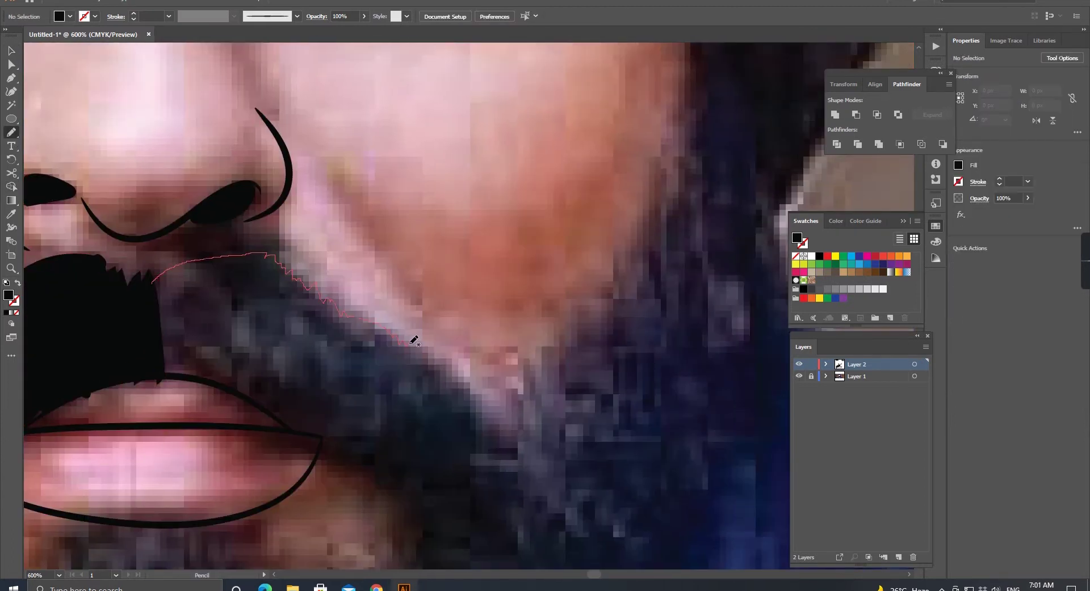
drag(262, 393, 182, 341)
scroll(183, 341, down, 2)
scroll(182, 341, down, 3)
drag(132, 243, 201, 243)
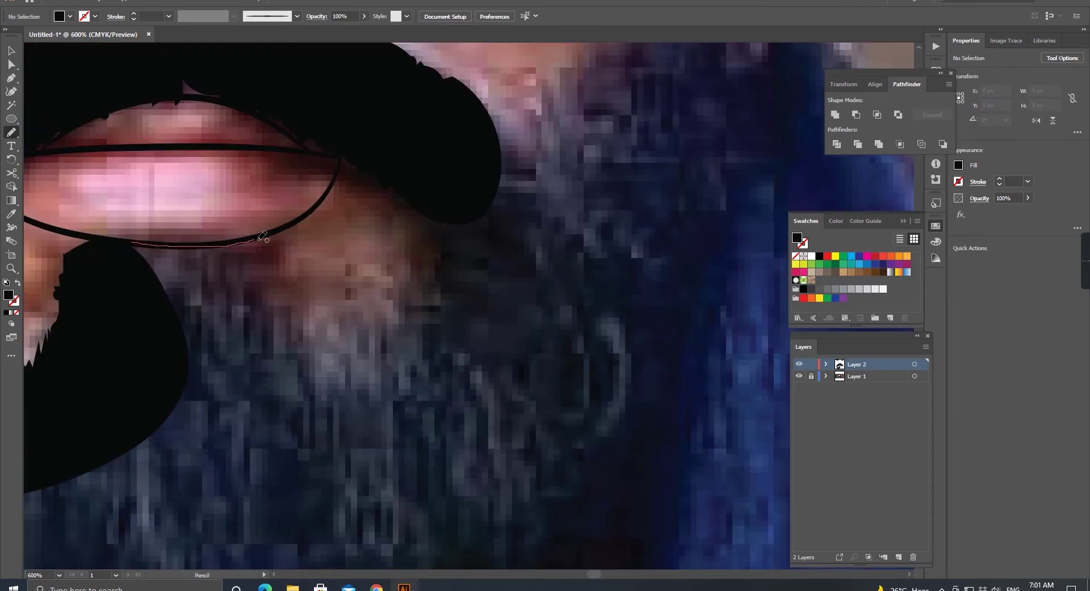
scroll(536, 332, down, 5)
scroll(536, 307, left, 5)
Step: Trace the beard as filled black sections along the jaw and neck
mouse_move(537, 332)
mouse_down()
mouse_move(537, 278)
mouse_move(360, 203)
mouse_up()
scroll(536, 278, down, 5)
key(ctrl+minus)
key(a)
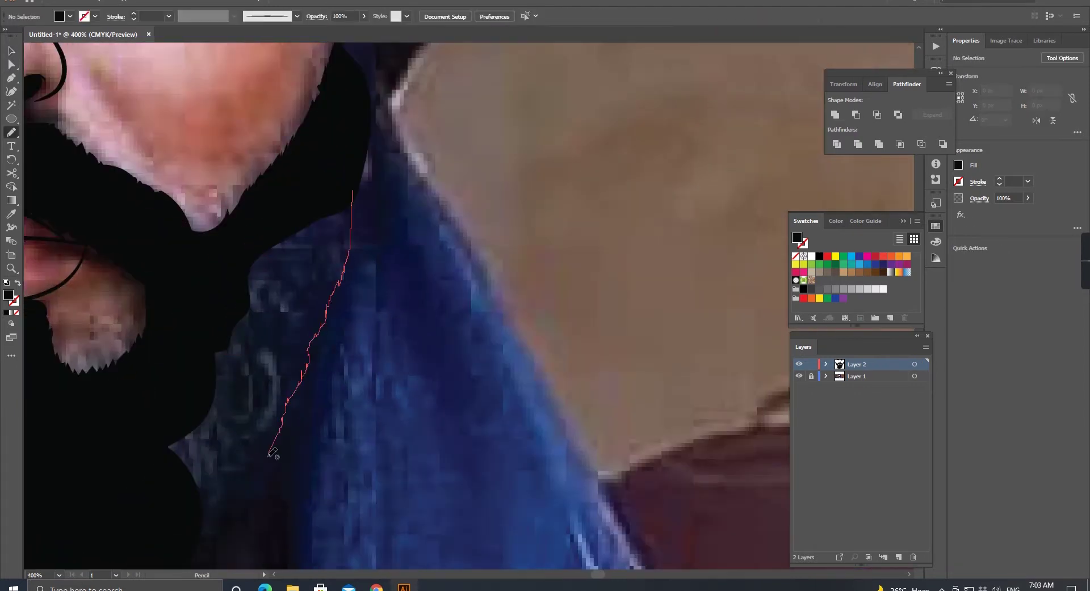
scroll(291, 397, down, 3)
scroll(273, 369, up, 3)
drag(284, 284, 398, 170)
scroll(488, 341, down, 3)
scroll(488, 341, up, 5)
scroll(397, 284, down, 3)
scroll(398, 284, up, 5)
drag(376, 271, 423, 290)
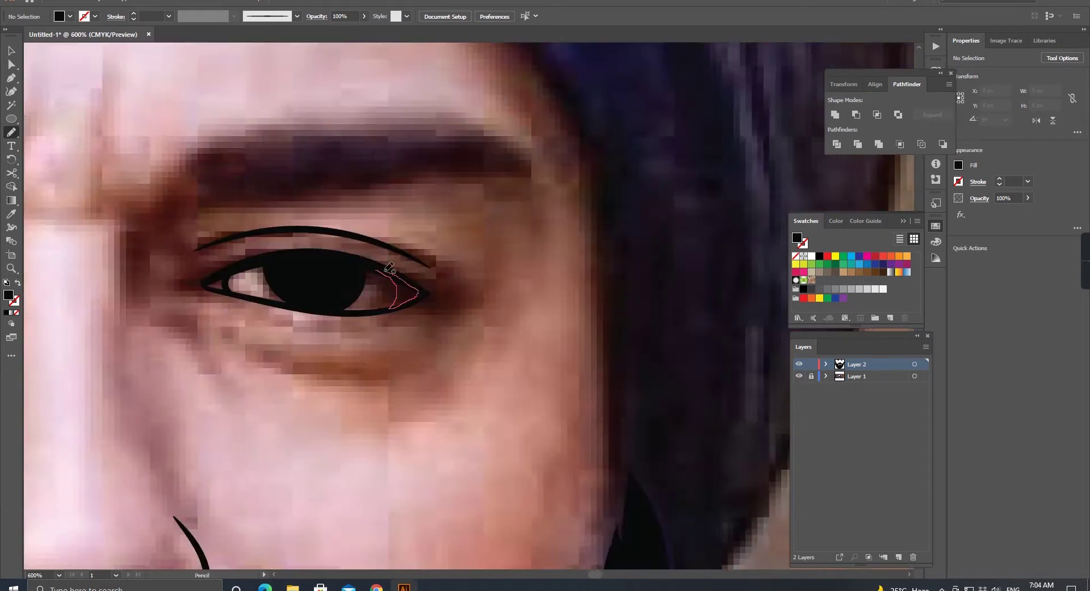
scroll(338, 227, up, 2)
scroll(377, 223, down, 5)
scroll(398, 256, up, 4)
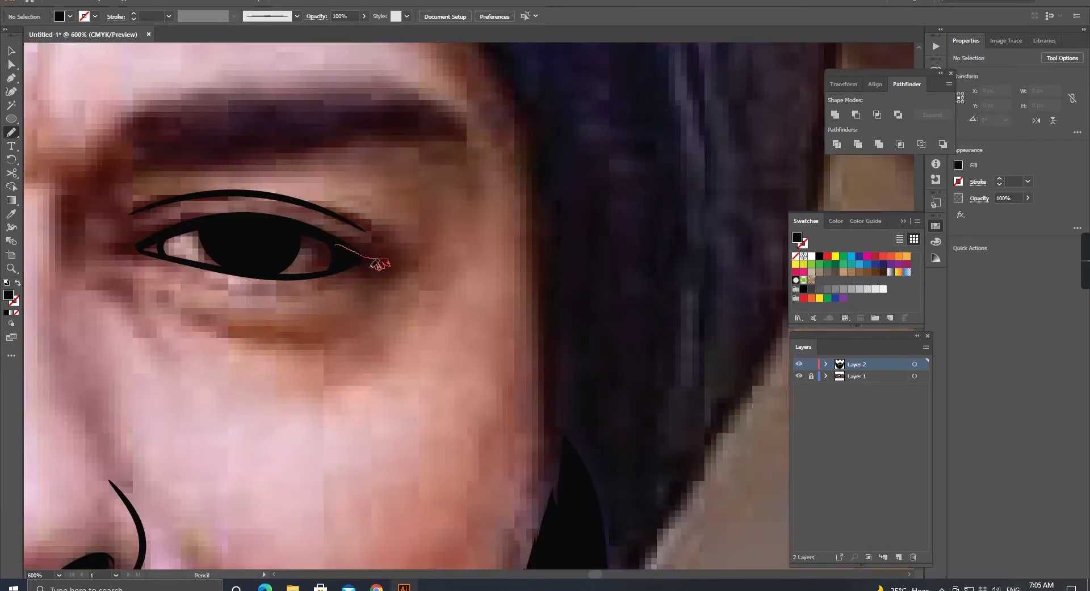
scroll(454, 255, down, 2)
Step: Brush short black lines under the eyes and beside the nose bridge
key(b)
key(shift+x)
drag(467, 265, 492, 288)
scroll(525, 281, up, 2)
drag(502, 342, 596, 364)
drag(330, 242, 343, 317)
drag(425, 257, 426, 336)
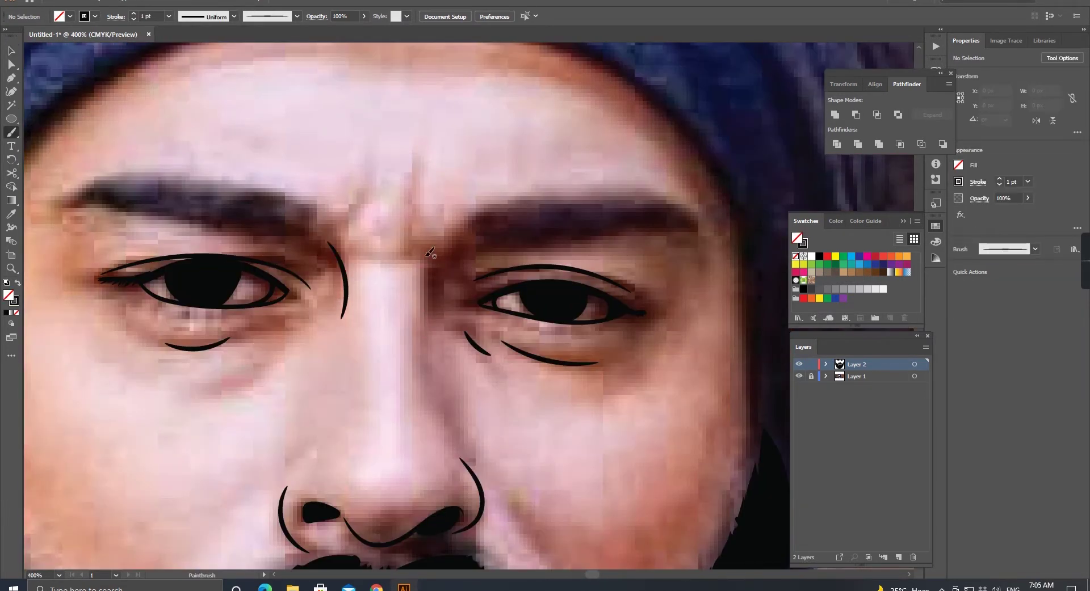
Step: Draw the left and right eyebrows as solid black pencil shapes
scroll(435, 321, down, 4)
scroll(348, 341, up, 5)
key(n)
drag(346, 400, 347, 322)
drag(144, 360, 343, 399)
key(shift+x)
scroll(341, 341, down, 4)
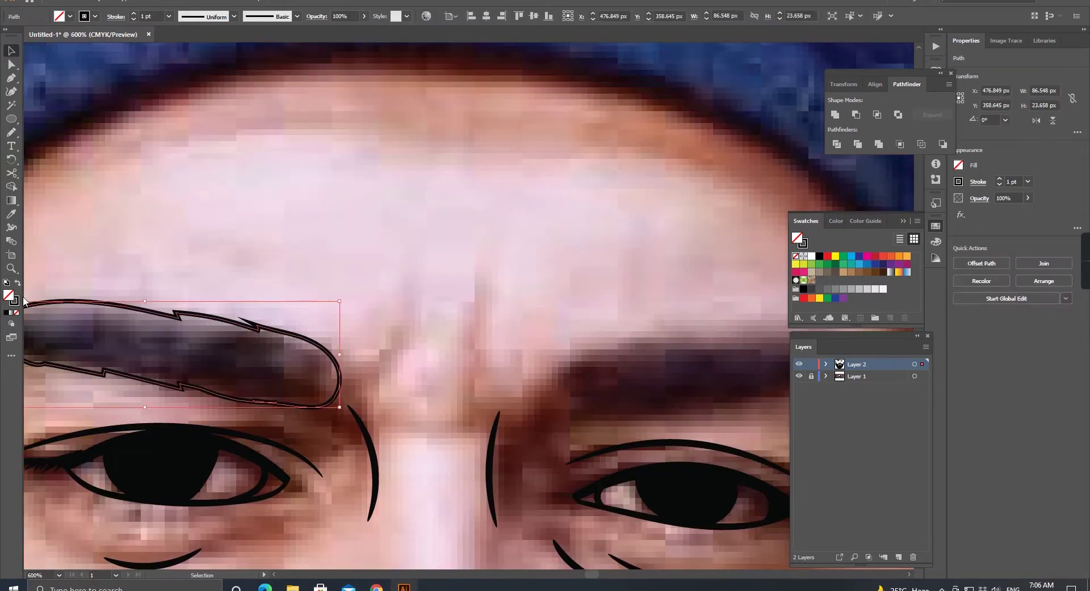
scroll(340, 341, up, 4)
drag(235, 416, 326, 336)
drag(250, 408, 234, 416)
key(shift+x)
scroll(340, 340, down, 3)
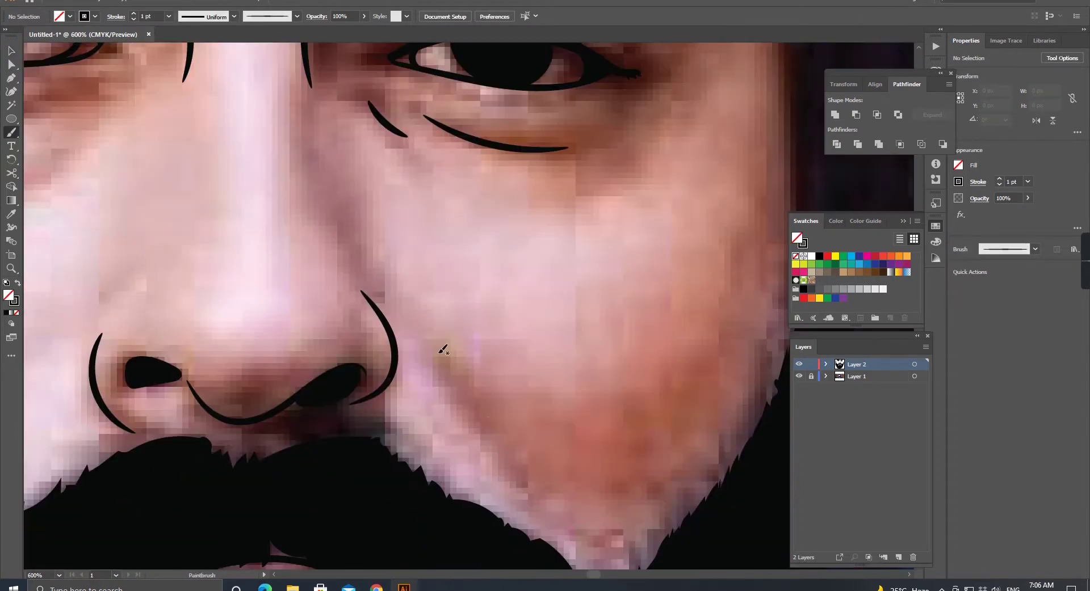
Step: Hide the reference photo layer to check the black tracing
drag(341, 170, 369, 363)
scroll(370, 363, up, 2)
scroll(369, 364, down, 3)
key(v)
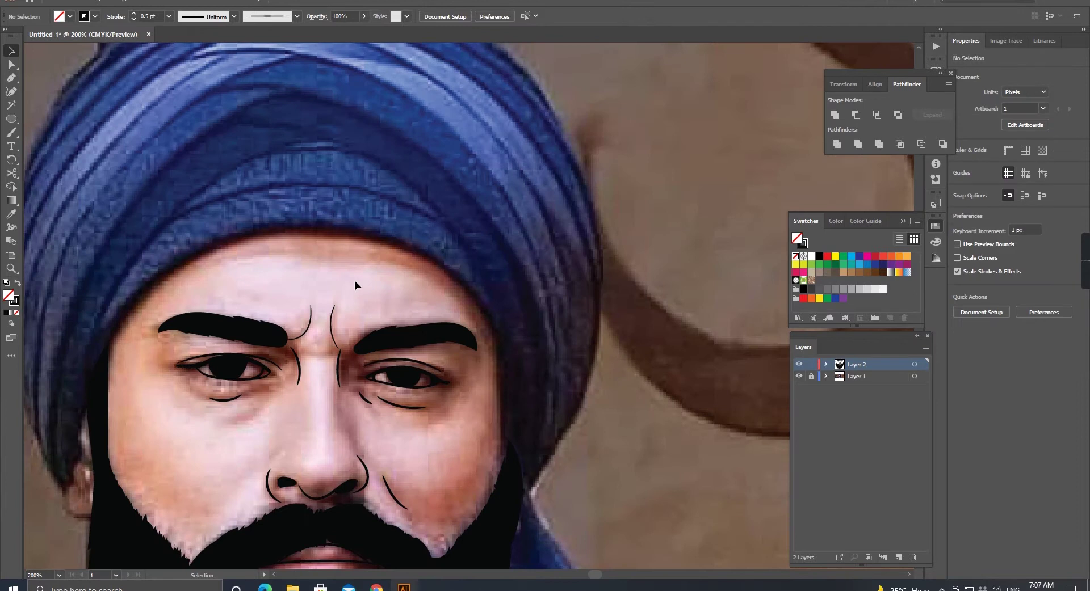
key(ctrl+1)
click(798, 377)
scroll(241, 346, up, 3)
scroll(187, 287, up, 3)
Step: Add a small black-filled lash detail at the eye corner
key(n)
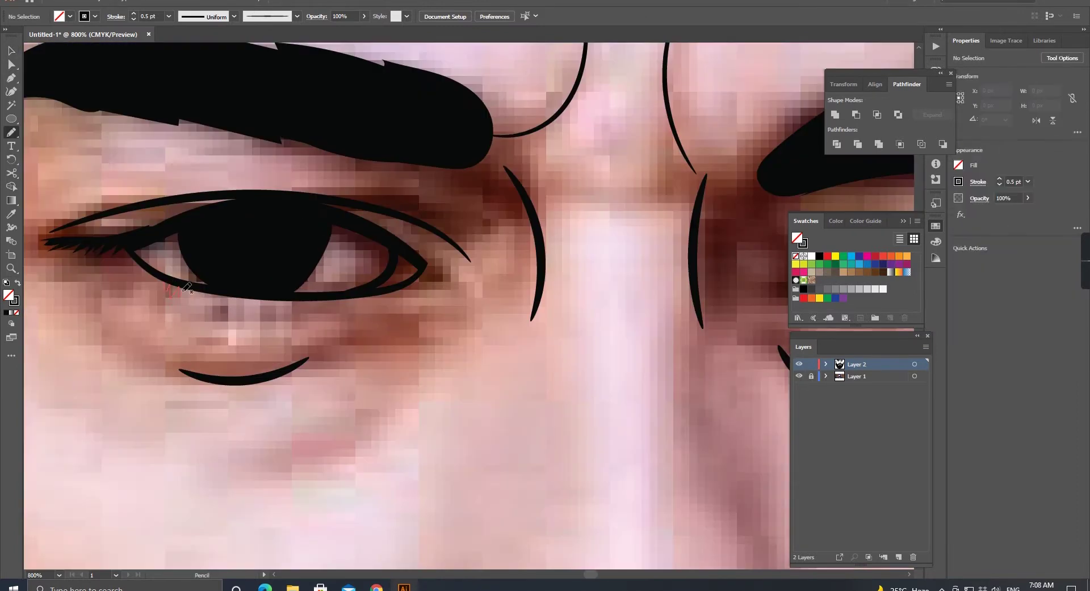
drag(264, 292, 286, 300)
key(shift+x)
scroll(273, 300, down, 2)
scroll(272, 301, down, 2)
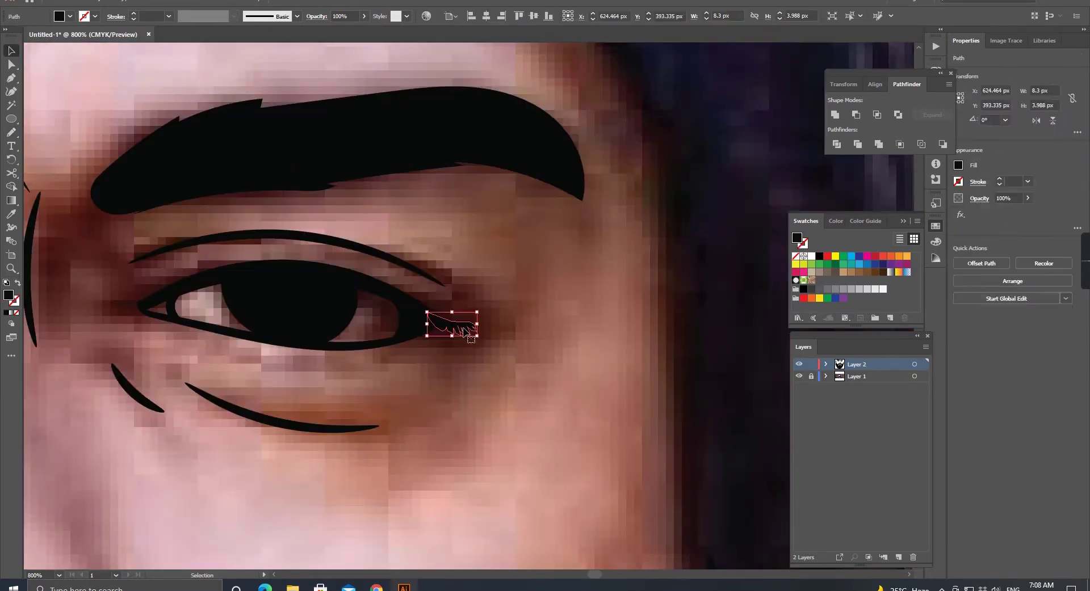
scroll(272, 301, down, 1)
scroll(215, 255, up, 3)
Step: Start the turban outline at the forehead with the Pen tool
key(shift+x)
key(b)
scroll(182, 238, up, 3)
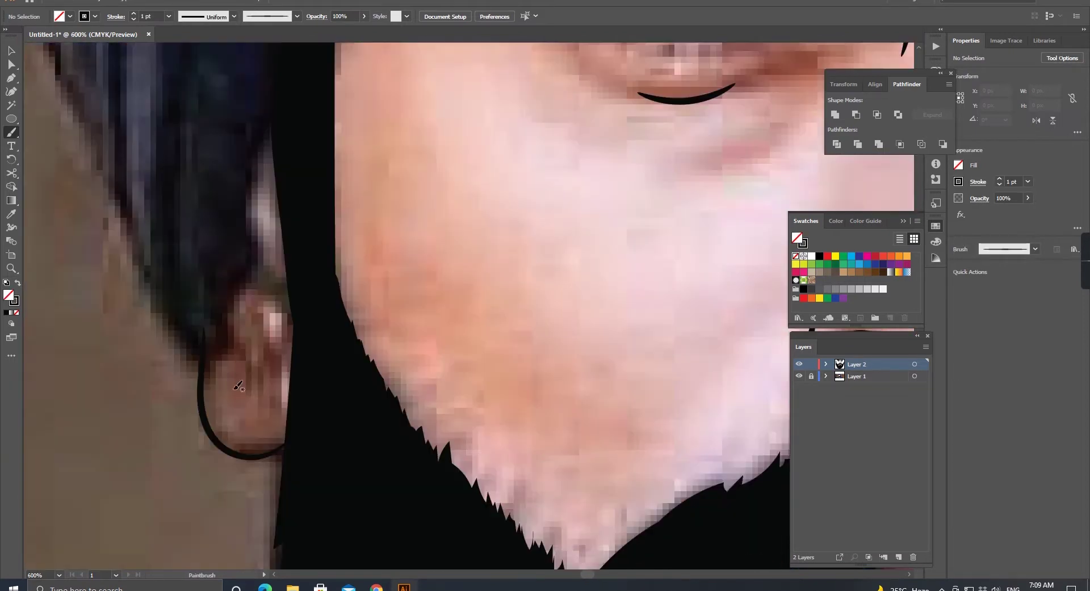
scroll(385, 316, down, 2)
scroll(385, 316, up, 3)
scroll(385, 316, up, 2)
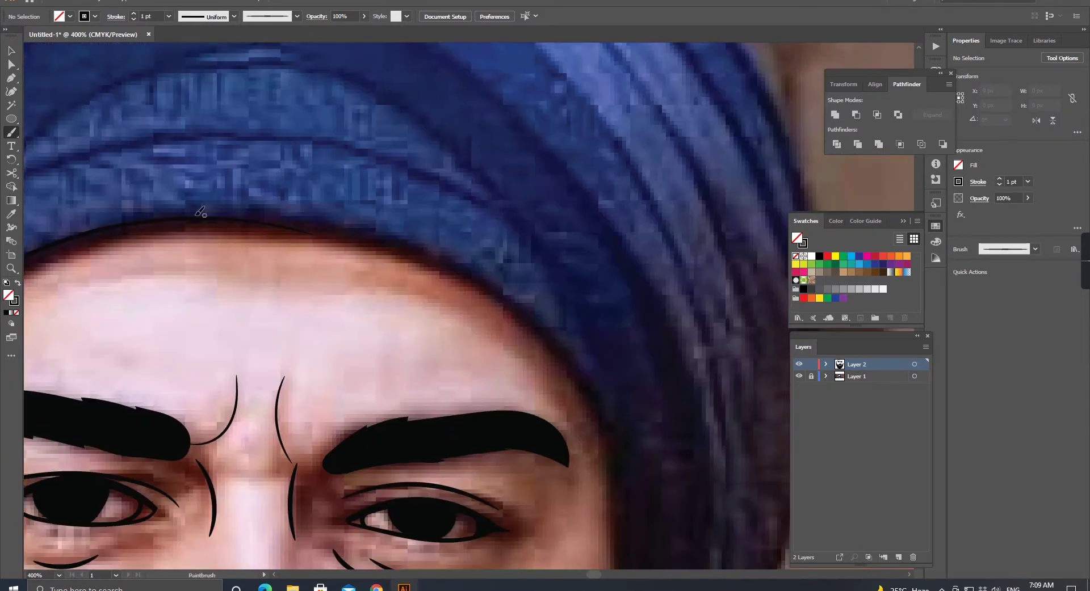
scroll(284, 283, down, 1)
key(p)
click(194, 329)
scroll(485, 162, down, 2)
Step: Draw a curved Pen path around the top edge of the turban and end it
drag(544, 230, 536, 119)
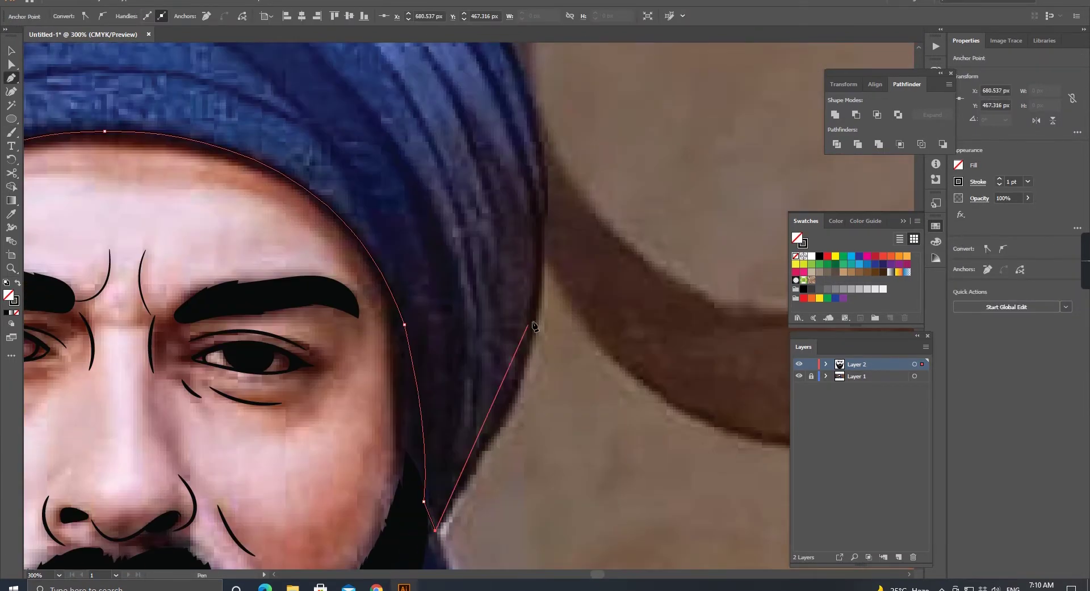
scroll(544, 230, up, 4)
drag(411, 310, 364, 238)
scroll(212, 162, down, 2)
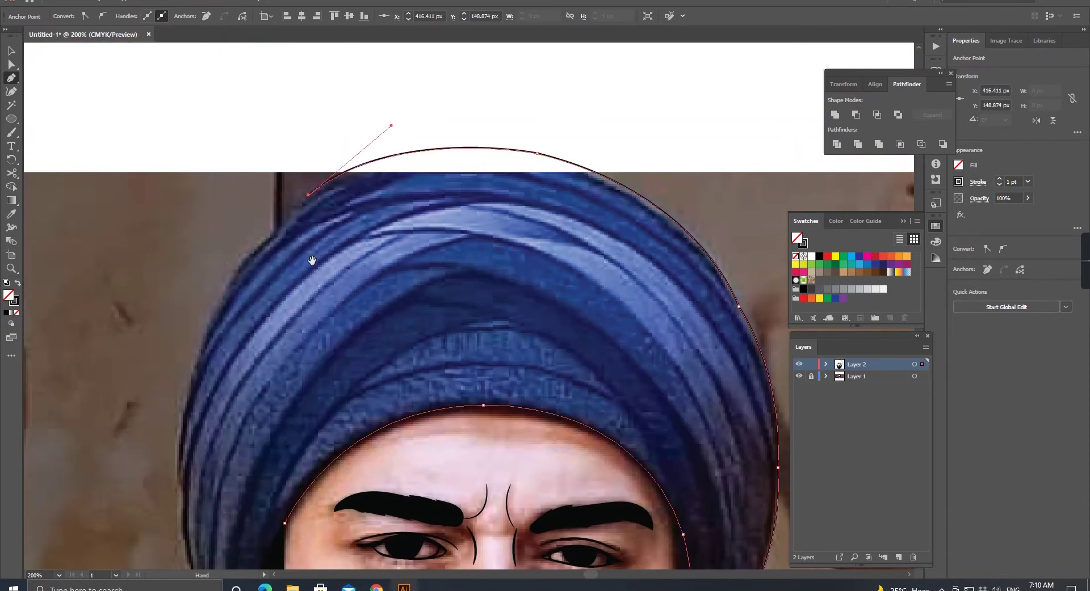
scroll(321, 215, down, 3)
scroll(321, 216, down, 3)
scroll(321, 216, up, 3)
scroll(321, 216, down, 2)
scroll(321, 215, up, 5)
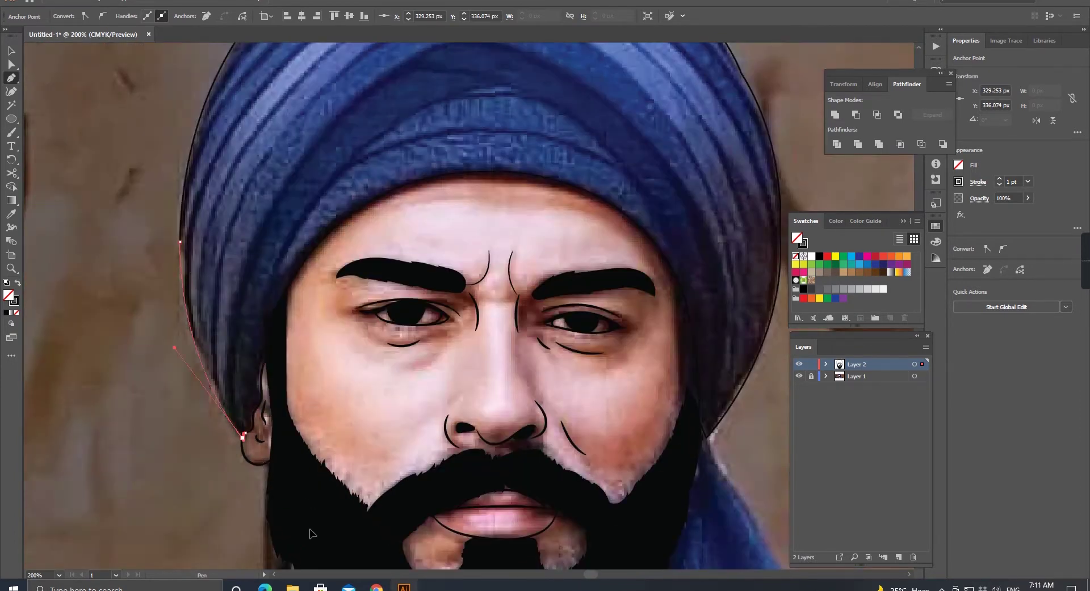
key(Escape)
Step: Trace a curved fold line down the turban's right side
scroll(299, 521, up, 3)
scroll(299, 521, right, 3)
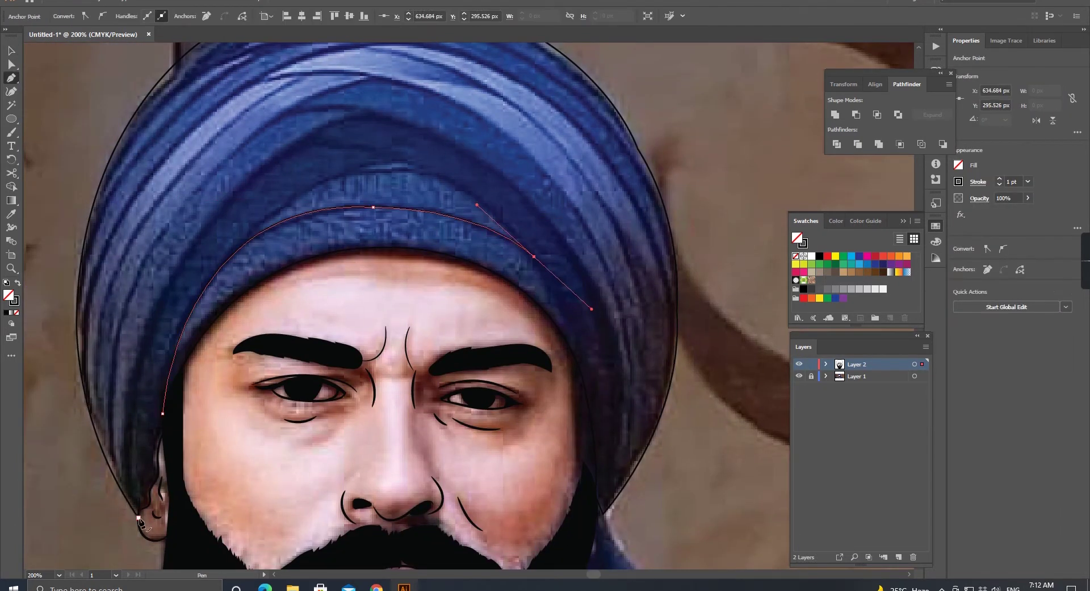
scroll(461, 216, up, 2)
scroll(462, 215, down, 3)
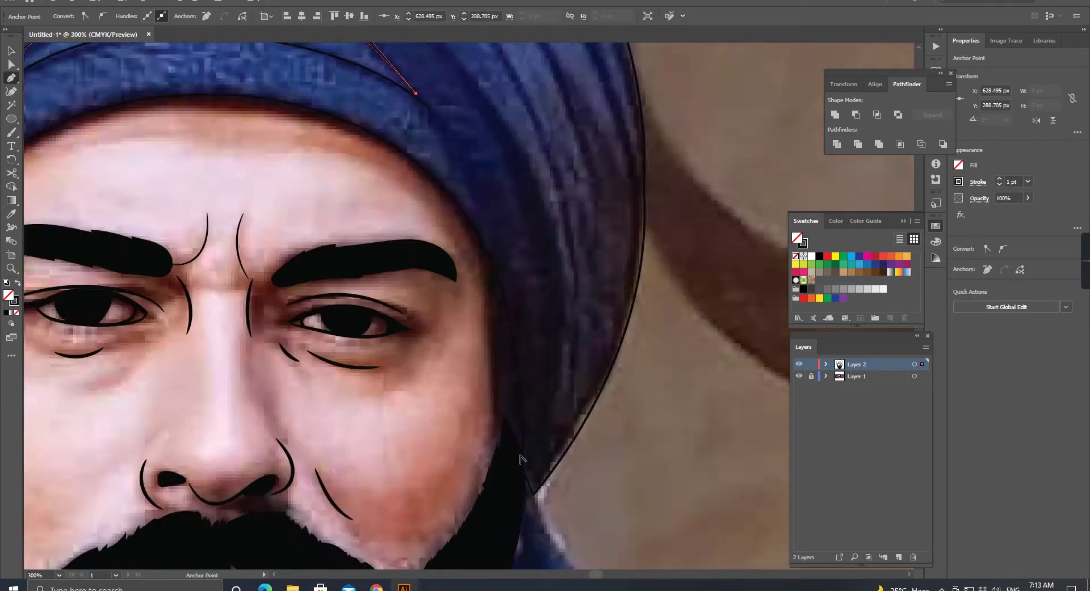
scroll(461, 216, up, 3)
drag(604, 235, 630, 273)
drag(664, 375, 684, 477)
scroll(208, 492, down, 2)
scroll(182, 454, up, 2)
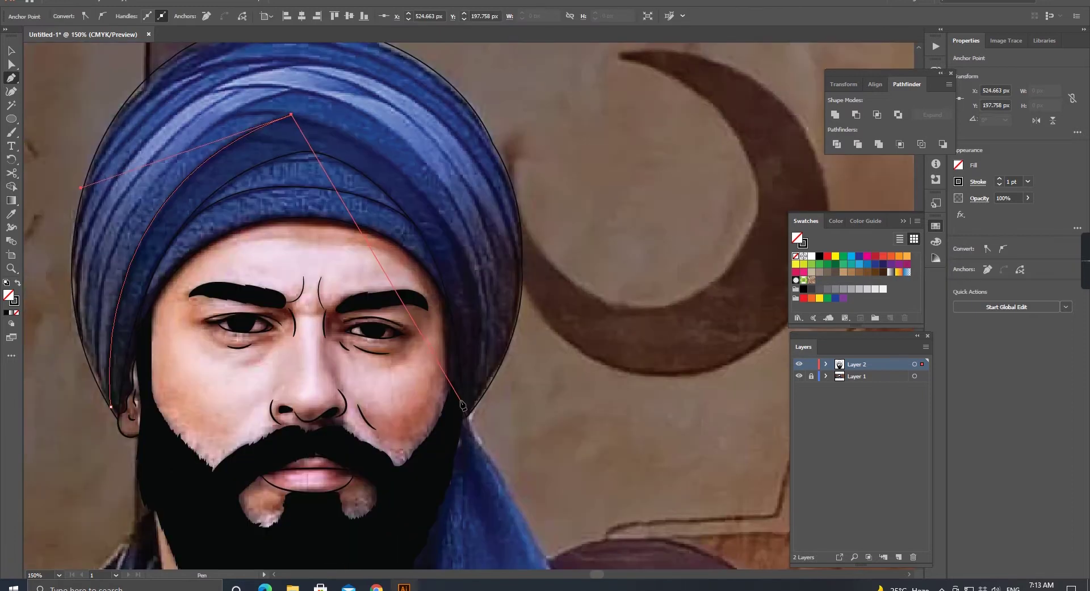
scroll(159, 426, down, 3)
scroll(132, 391, up, 2)
scroll(132, 391, down, 3)
scroll(132, 391, up, 3)
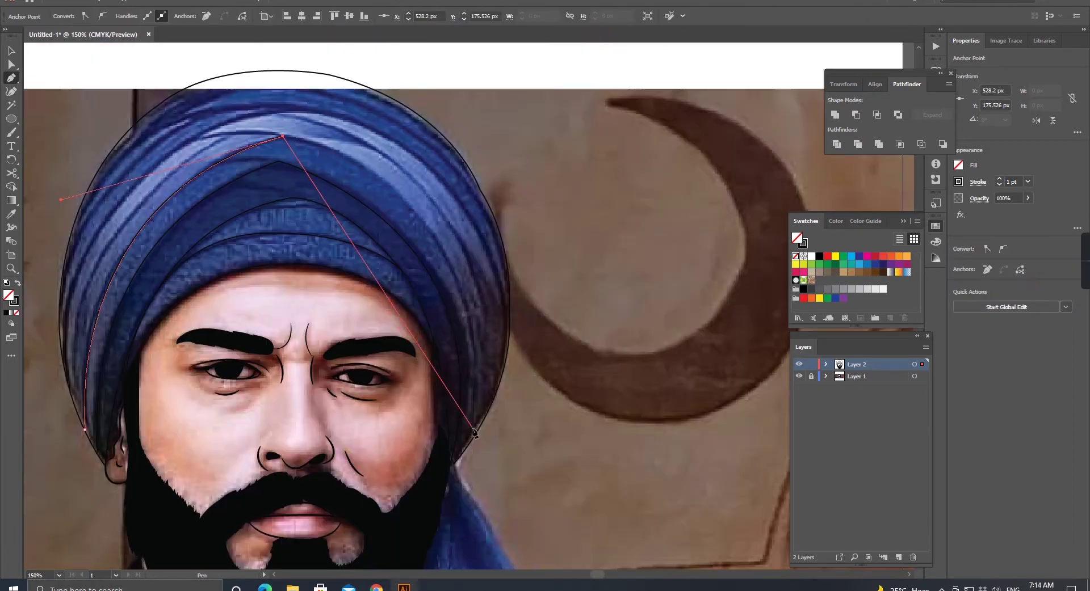
scroll(417, 579, down, 2)
scroll(307, 169, up, 4)
scroll(307, 169, down, 3)
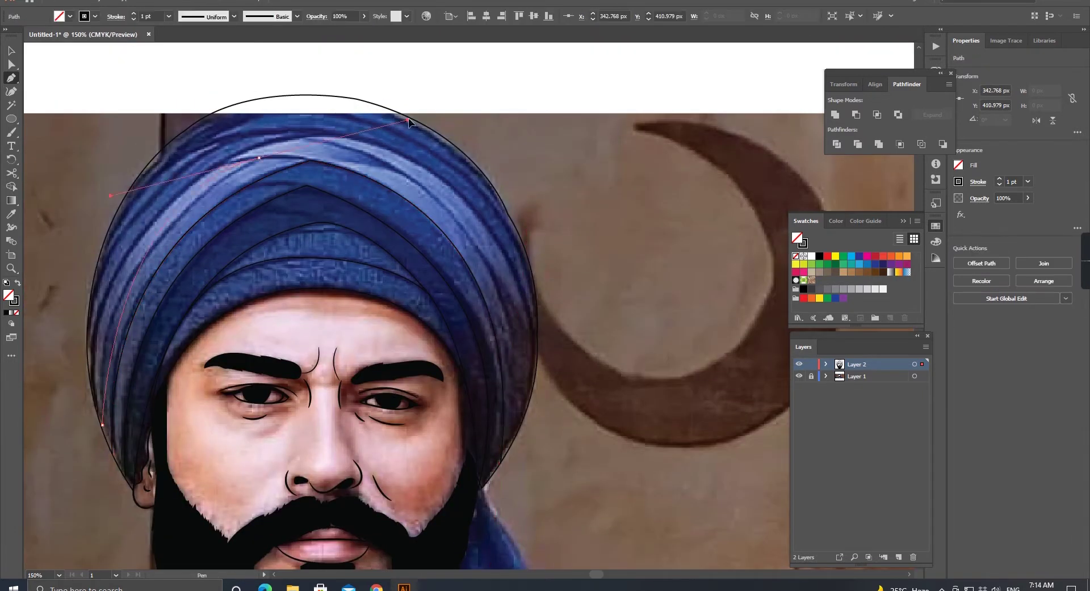
Step: Draw a curved fold line sweeping across the turban top, then deselect it
drag(224, 162, 379, 66)
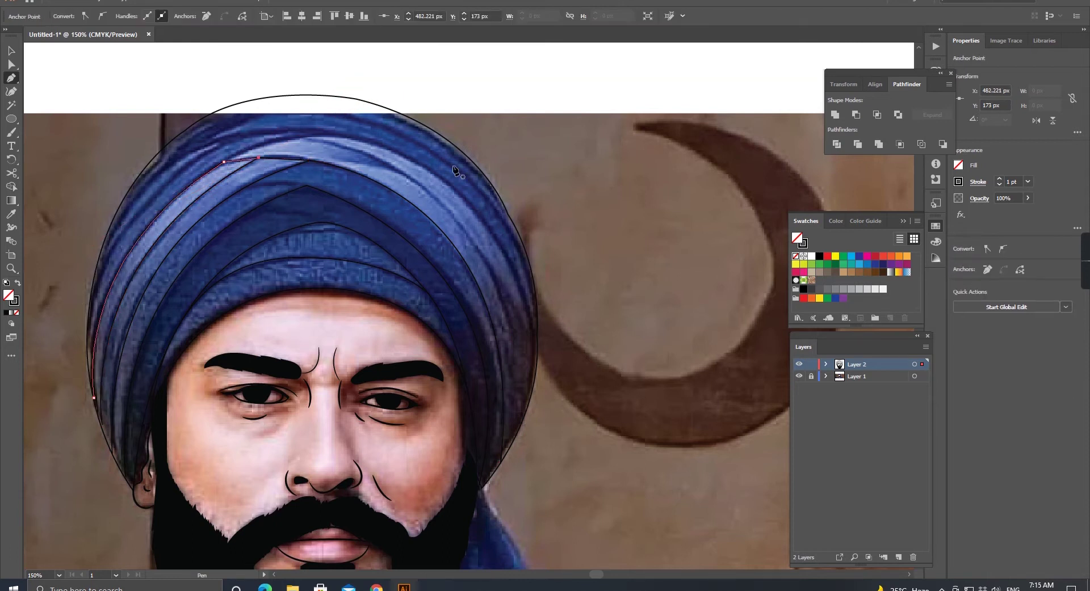
scroll(454, 170, up, 2)
scroll(346, 254, down, 3)
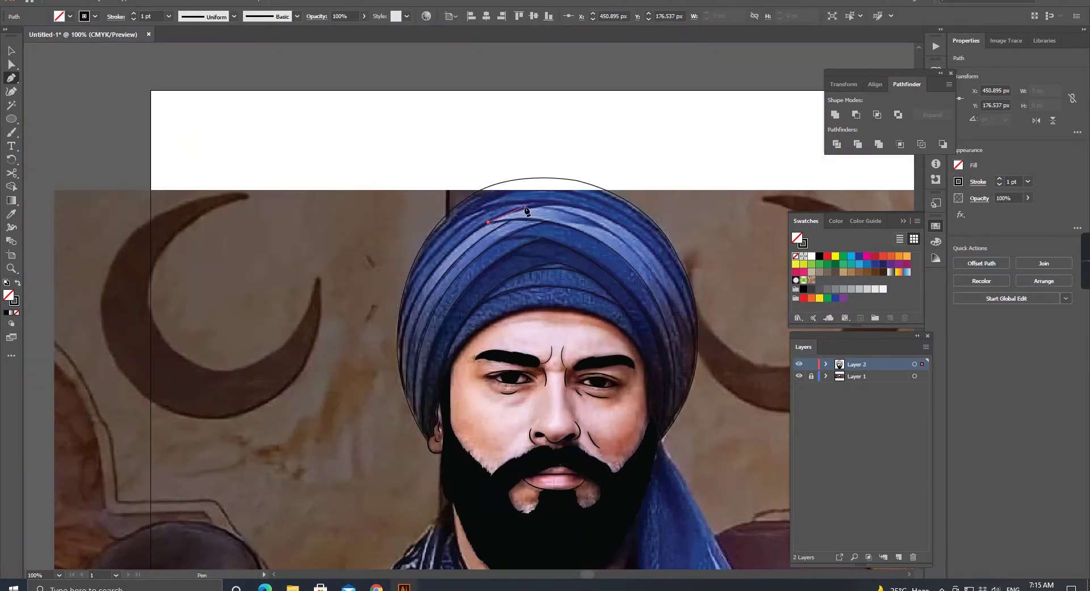
scroll(760, 525, up, 2)
mouse_move(421, 151)
mouse_down()
mouse_move(495, 170)
mouse_move(572, 290)
mouse_up()
scroll(496, 170, down, 1)
scroll(284, 108, up, 1)
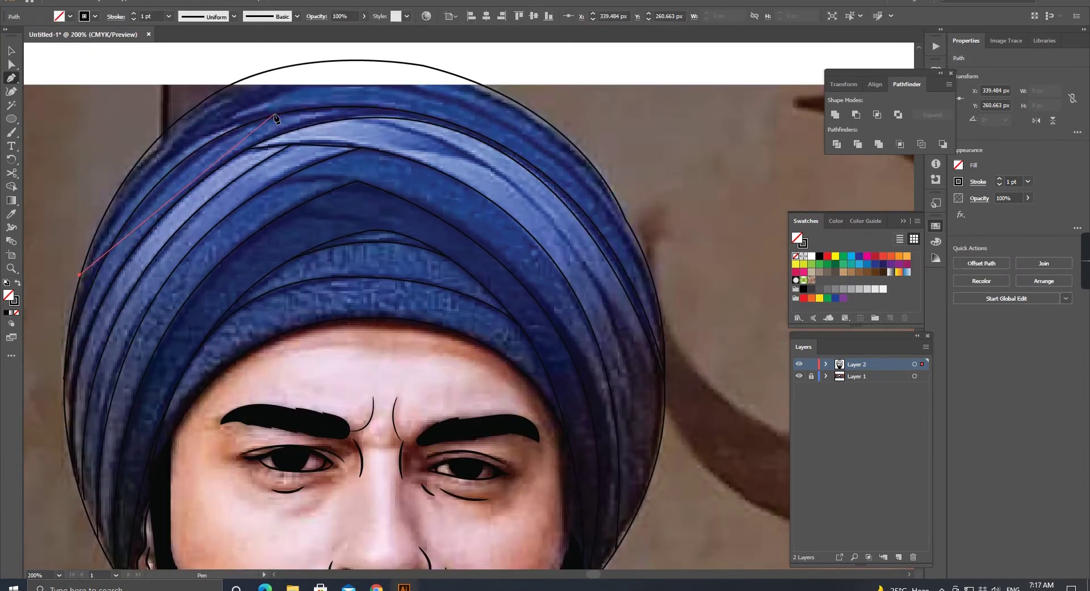
scroll(487, 500, down, 1)
drag(629, 521, 487, 501)
key(v)
scroll(283, 170, up, 1)
scroll(139, 200, down, 1)
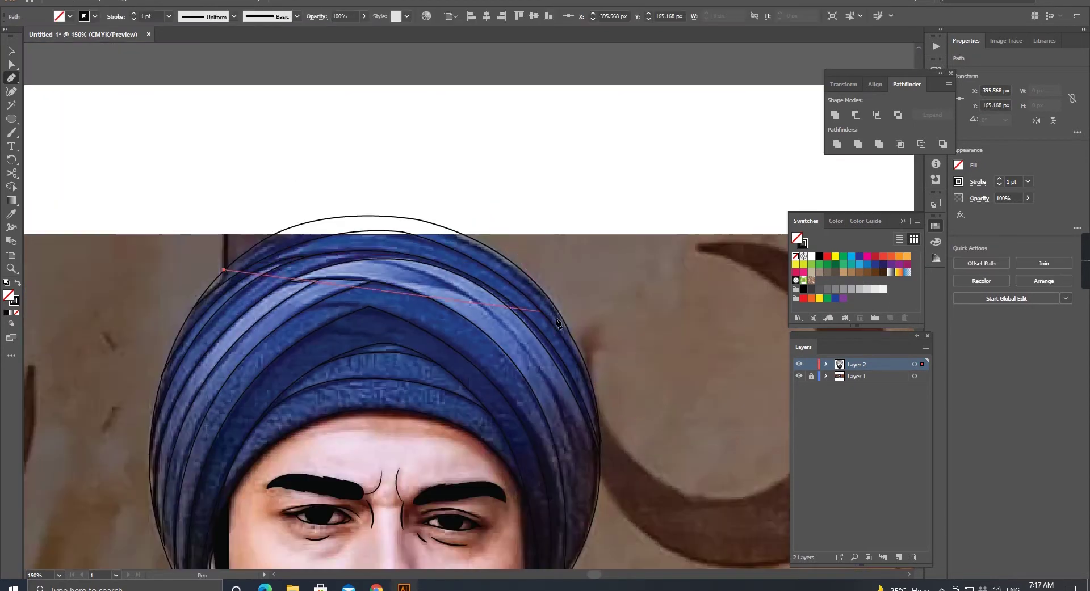
scroll(139, 199, down, 1)
click(178, 85)
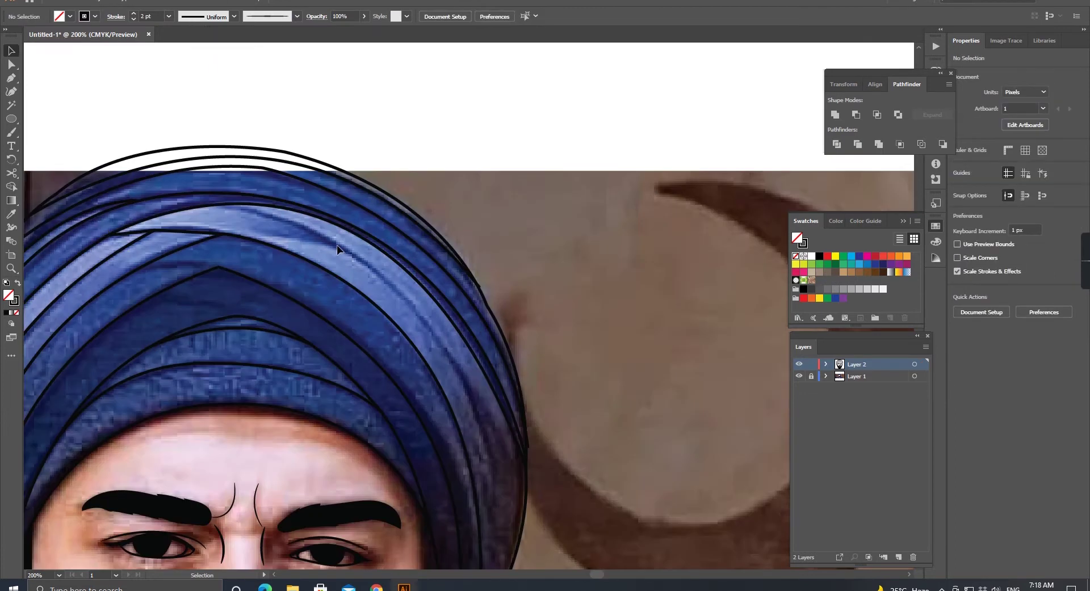
Step: Add another curved fold line along the turban's right edge, then view the whole portrait
key(p)
scroll(335, 244, up, 1)
scroll(335, 244, down, 1)
click(457, 295)
drag(461, 403, 456, 424)
scroll(450, 304, up, 2)
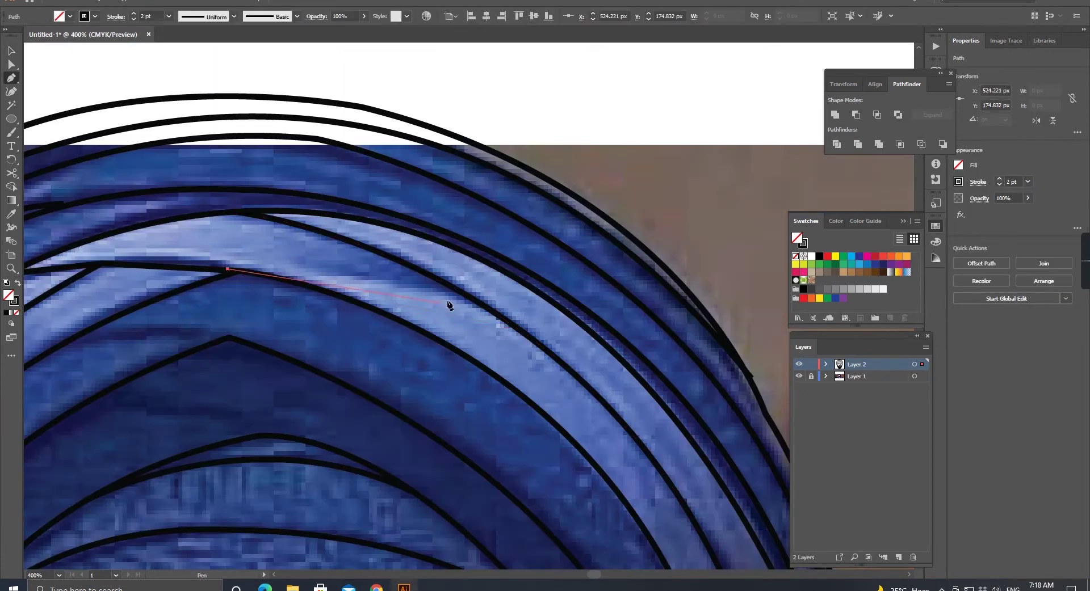
scroll(450, 305, down, 2)
scroll(407, 301, up, 2)
click(179, 288)
drag(316, 277, 375, 298)
click(378, 299)
key(v)
key(ctrl+1)
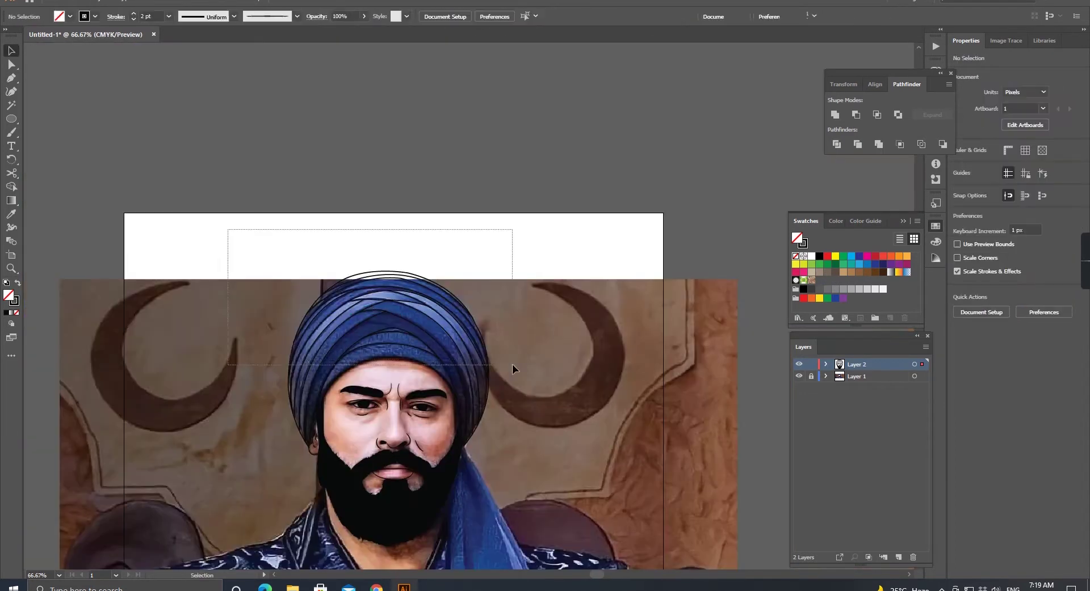
Step: Briefly hide and reshow the reference photo layer to check the line art
click(798, 377)
click(798, 377)
scroll(332, 408, up, 4)
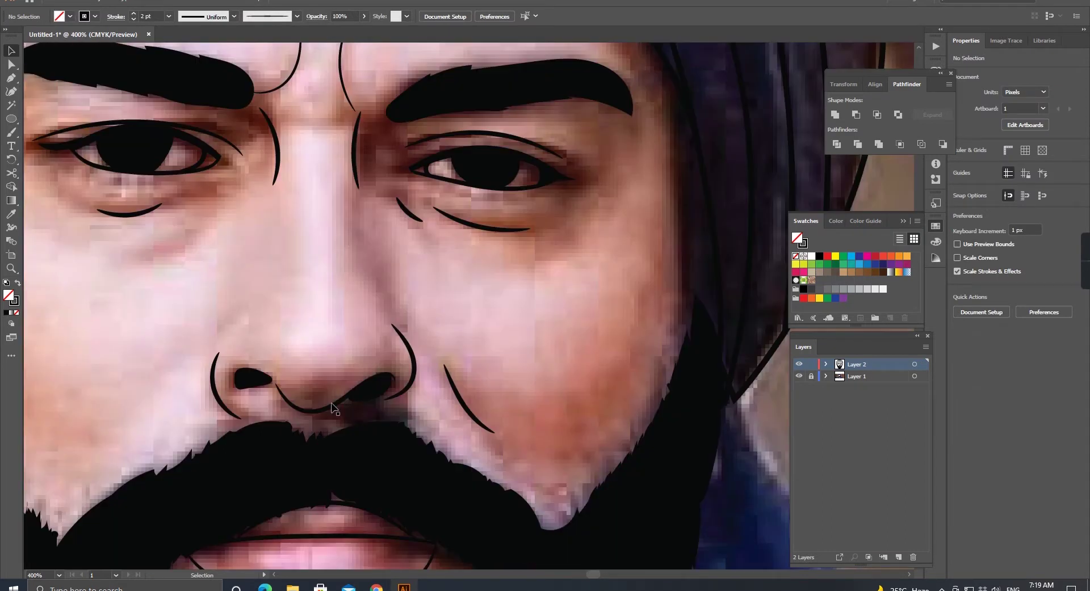
scroll(350, 397, down, 4)
scroll(350, 398, down, 3)
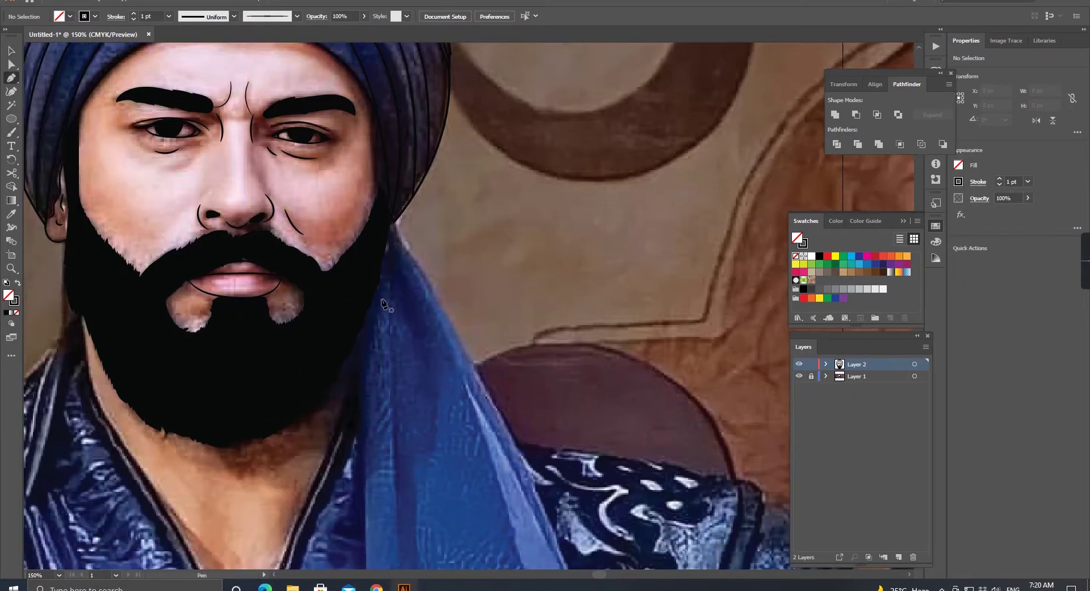
Step: Start a Pen outline along the collar edge up to where the beard meets the shawl
key(p)
scroll(182, 340, up, 3)
click(183, 372)
click(249, 465)
scroll(312, 487, down, 3)
scroll(311, 486, right, 5)
scroll(284, 170, up, 2)
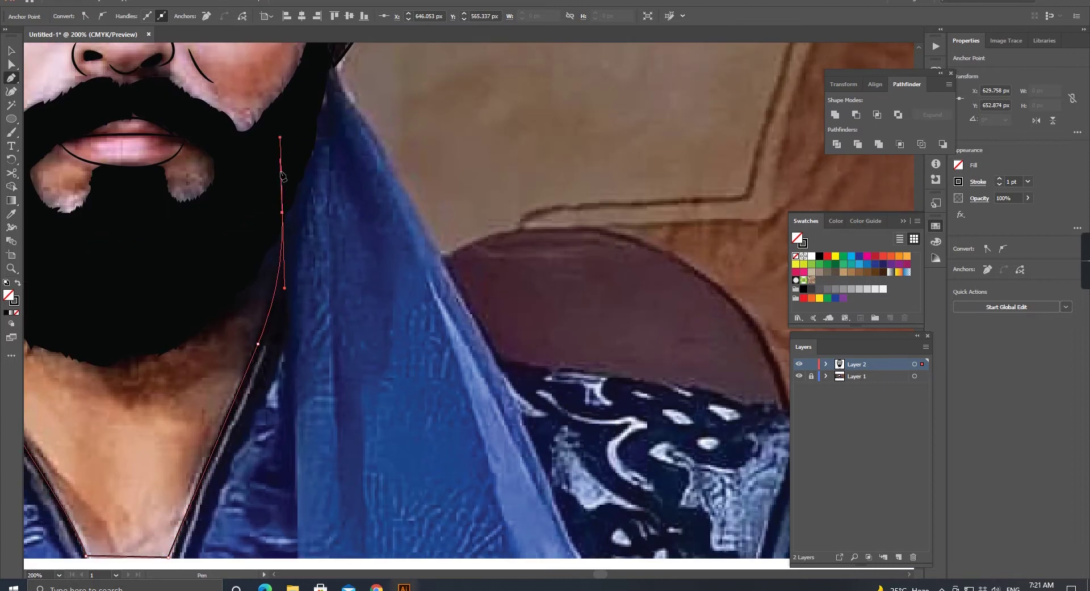
scroll(341, 227, up, 1)
click(369, 259)
scroll(369, 261, down, 3)
scroll(457, 469, up, 3)
scroll(341, 284, right, 5)
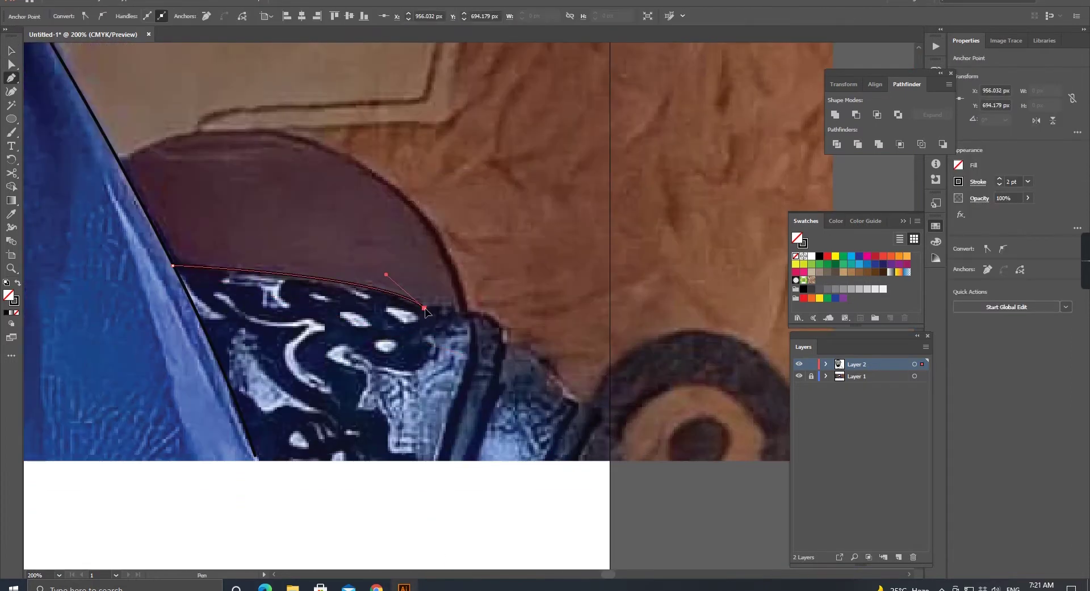
Step: Extend the collar outline and finish it at the shoulder line
click(117, 245)
click(369, 288)
click(406, 293)
scroll(194, 425, left, 5)
scroll(194, 425, up, 2)
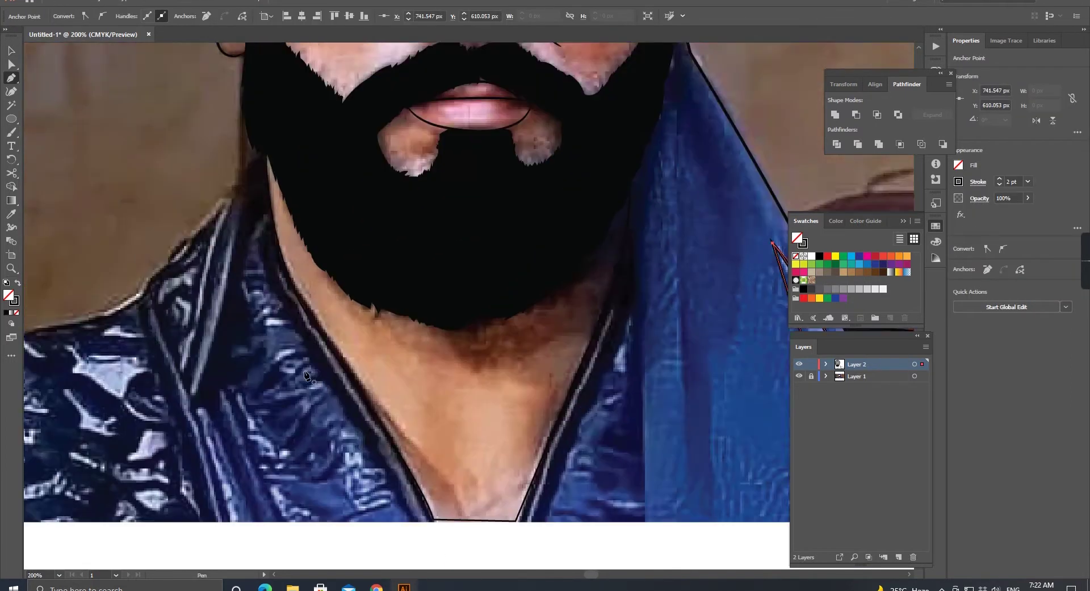
scroll(340, 313, left, 3)
click(364, 281)
scroll(364, 288, down, 1)
scroll(364, 289, down, 1)
click(312, 299)
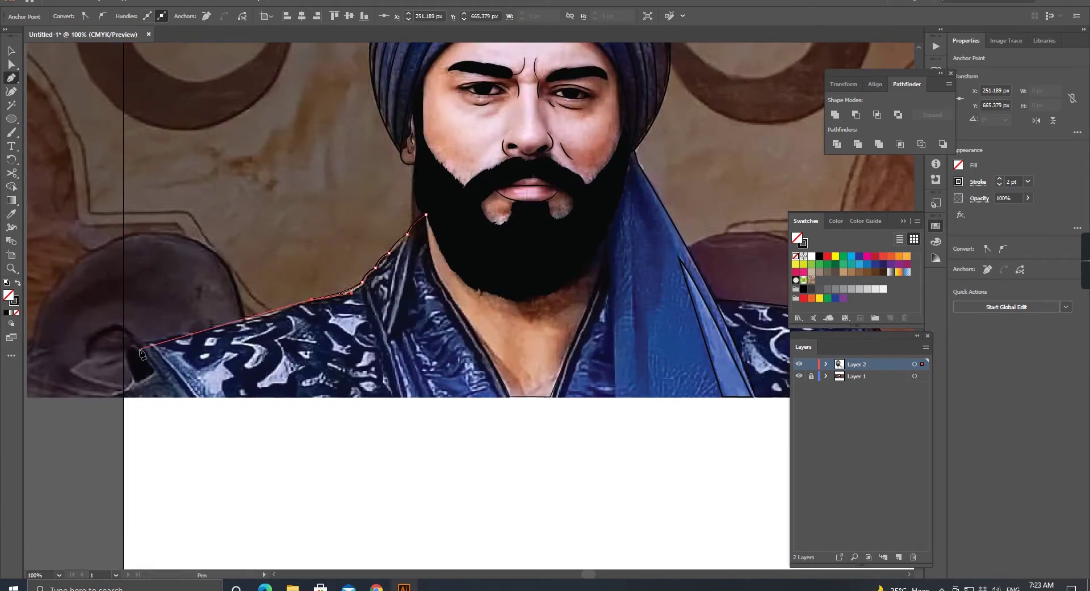
key(v)
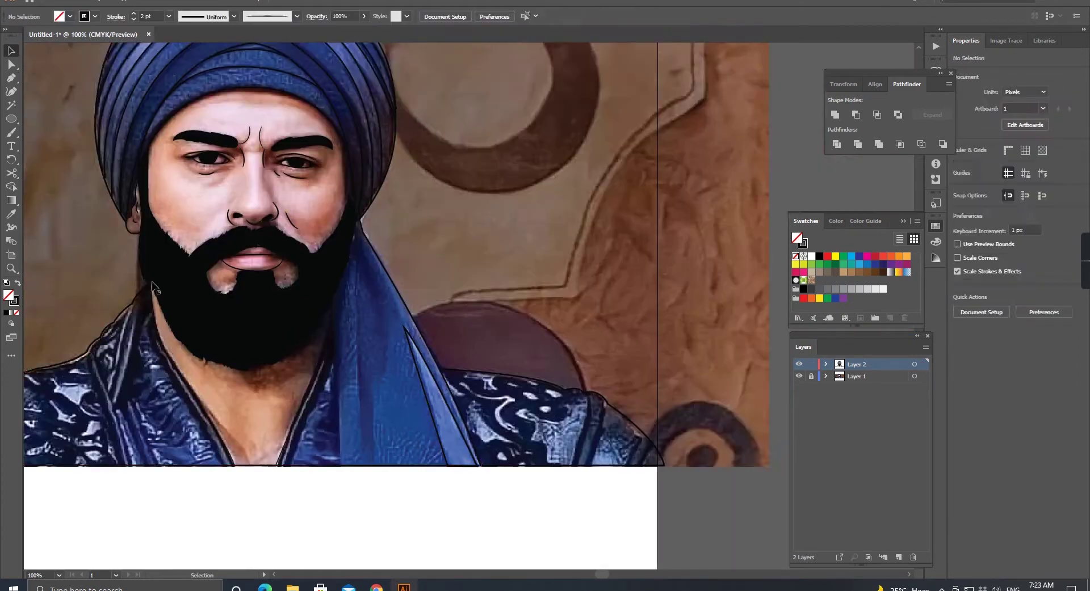
scroll(493, 283, up, 3)
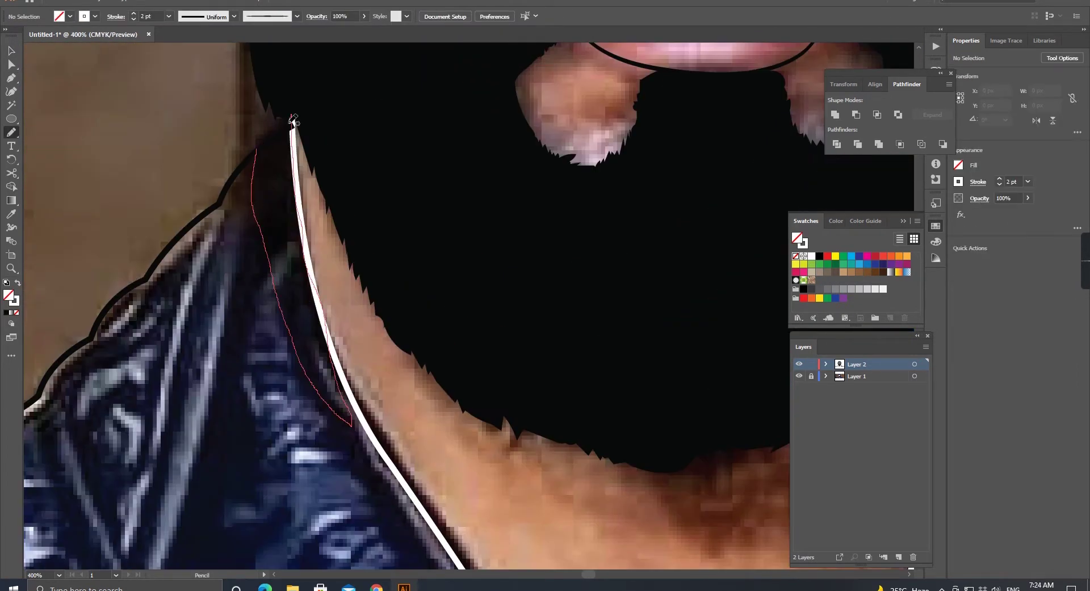
Step: Draw black Pencil shading shapes beside the neck and collar, and a first robe pattern shape
drag(293, 119, 291, 118)
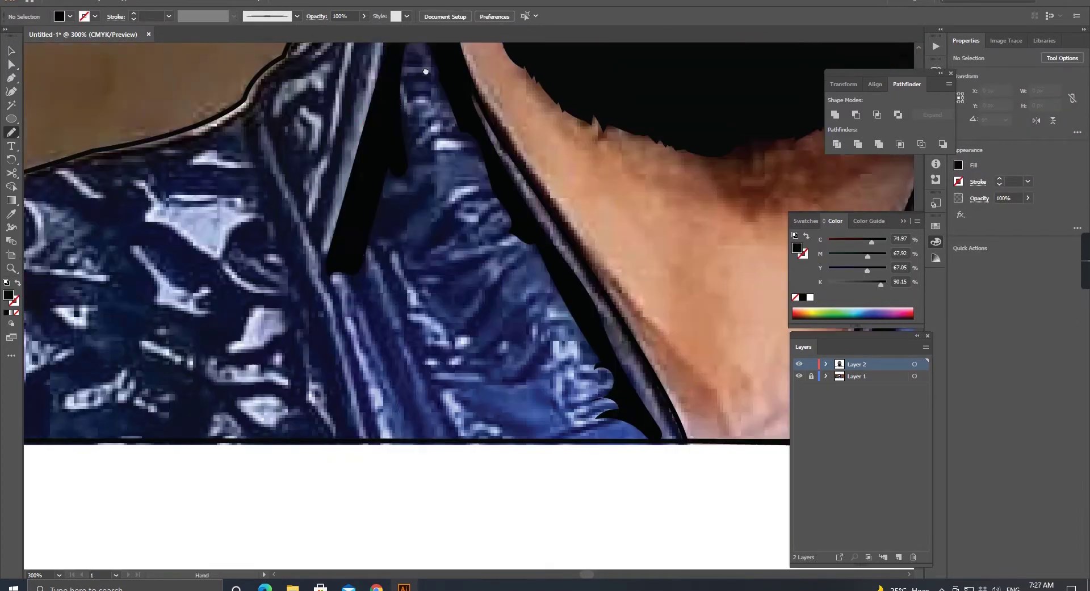
drag(426, 71, 455, 6)
drag(393, 161, 473, 359)
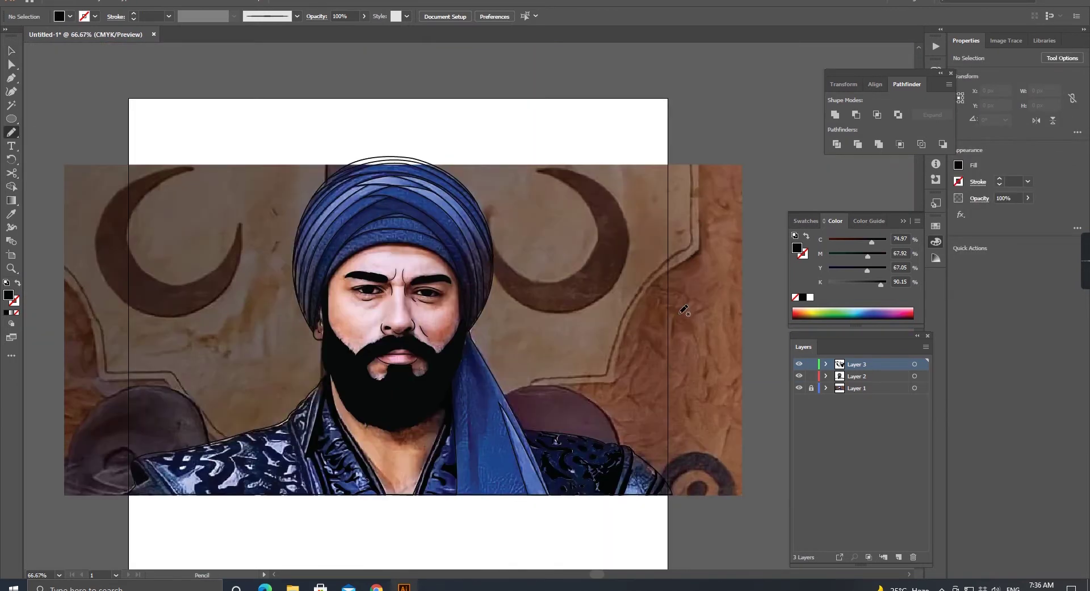
drag(279, 359, 316, 428)
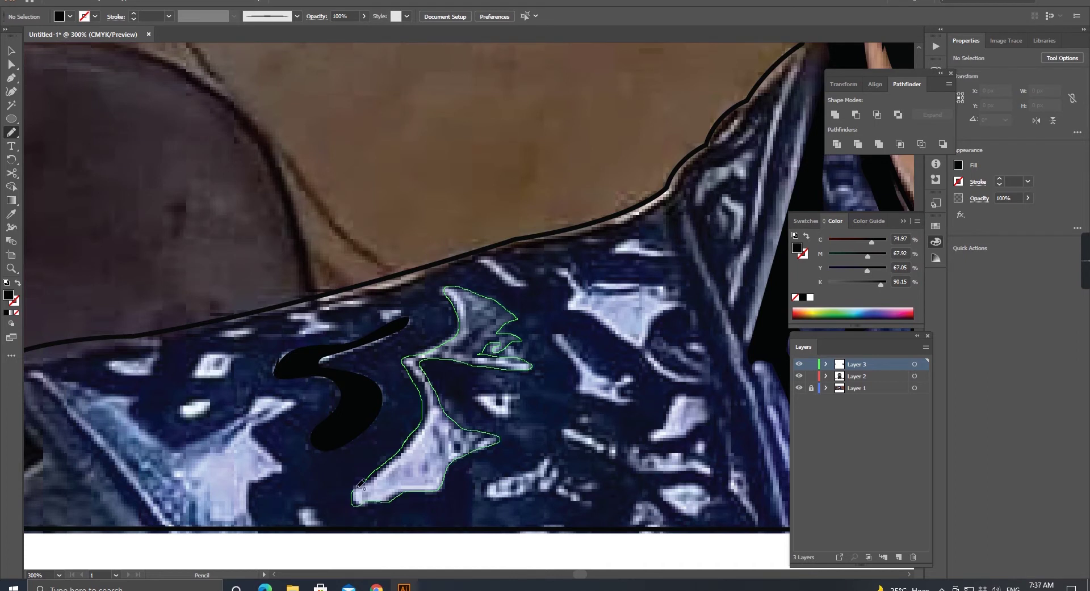
Step: Trace several black pattern shapes on the robe, including a star-shaped piece and a small highlight
drag(361, 486, 355, 498)
drag(563, 270, 564, 271)
drag(193, 378, 245, 355)
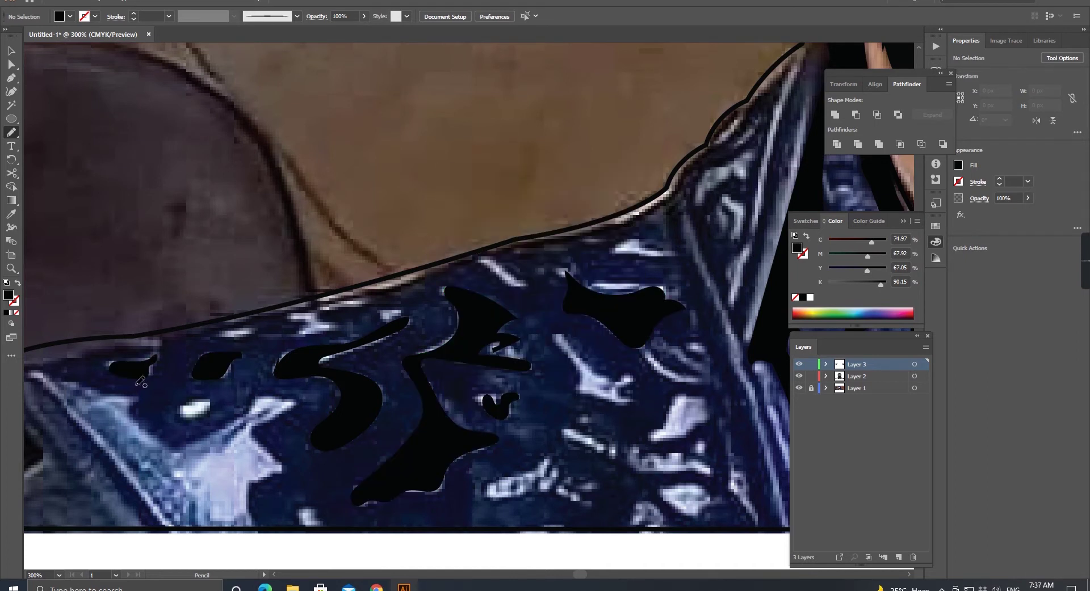
drag(287, 462, 56, 379)
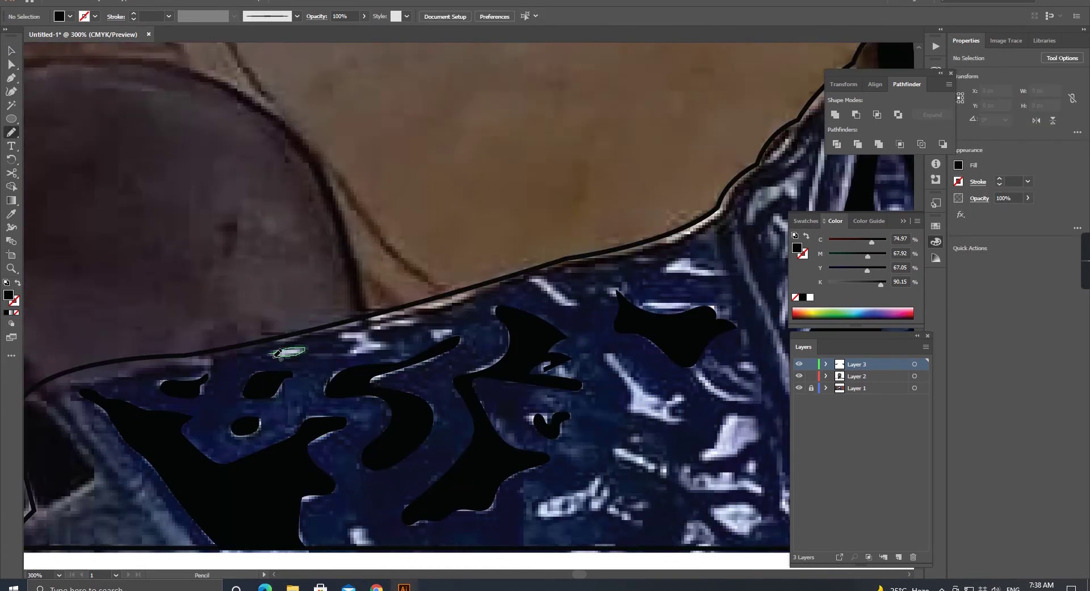
scroll(158, 335, up, 5)
drag(293, 411, 297, 411)
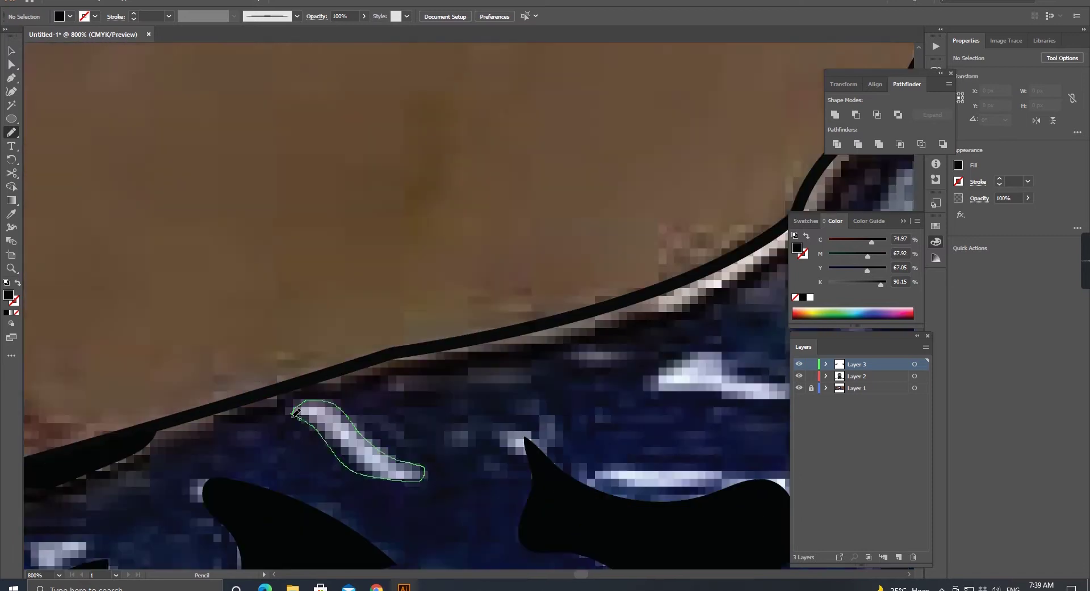
scroll(330, 301, down, 1)
scroll(394, 103, down, 1)
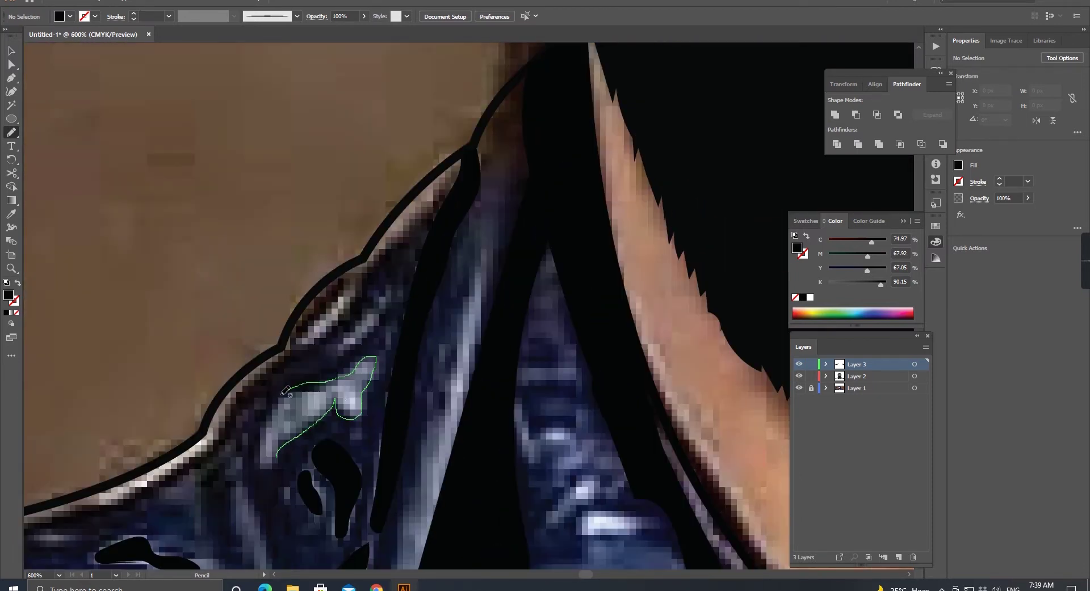
Step: Add black pattern shapes near the collar, the robe's bottom and the sleeve edge
drag(374, 211, 308, 470)
scroll(309, 470, down, 3)
drag(247, 220, 269, 254)
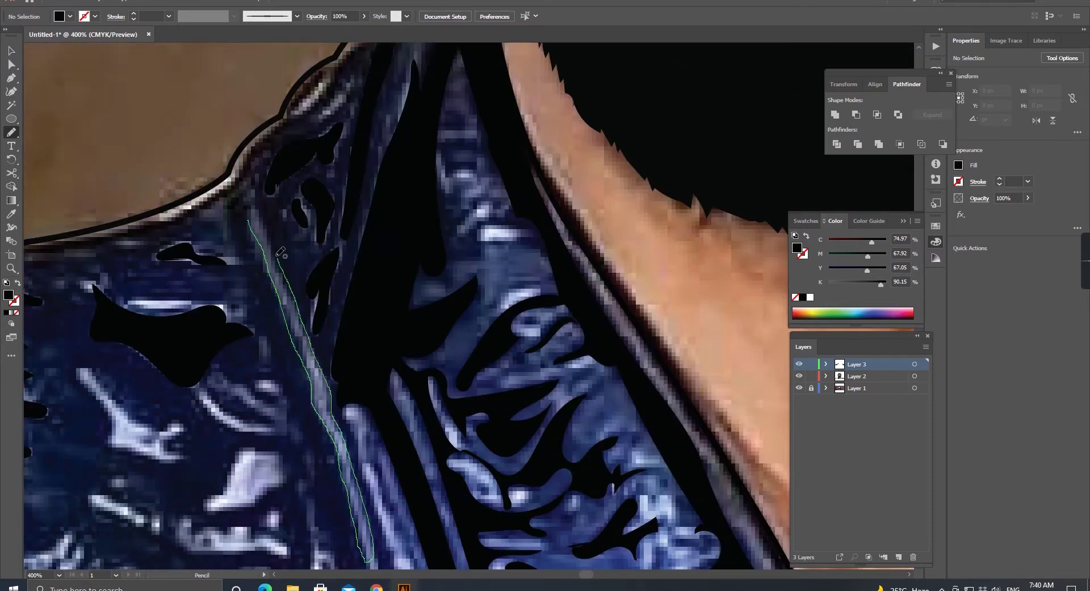
scroll(300, 301, down, 3)
scroll(283, 301, left, 5)
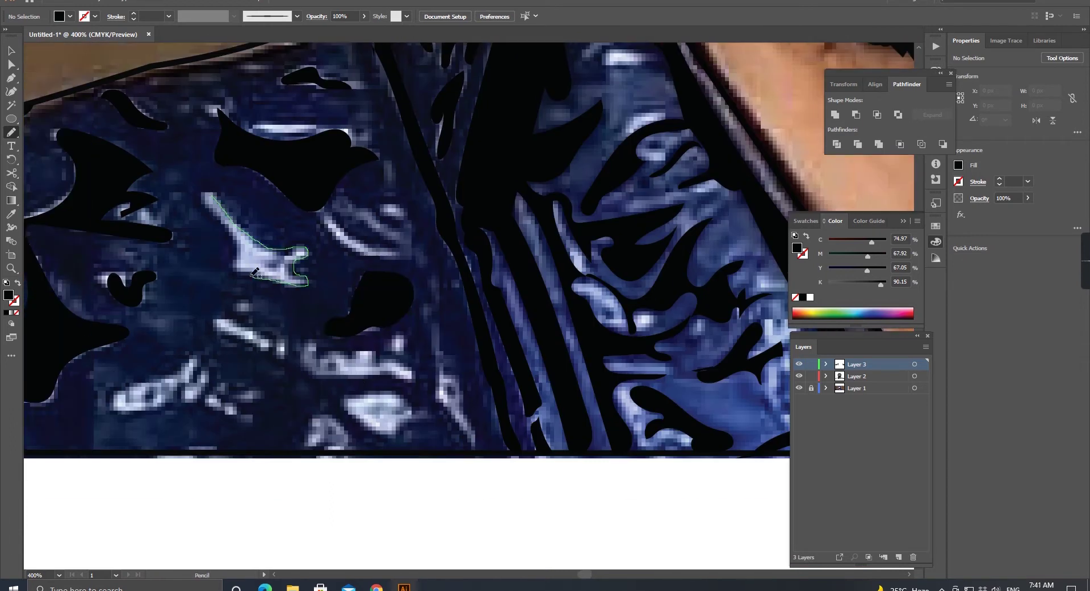
drag(308, 274, 211, 199)
scroll(256, 341, down, 2)
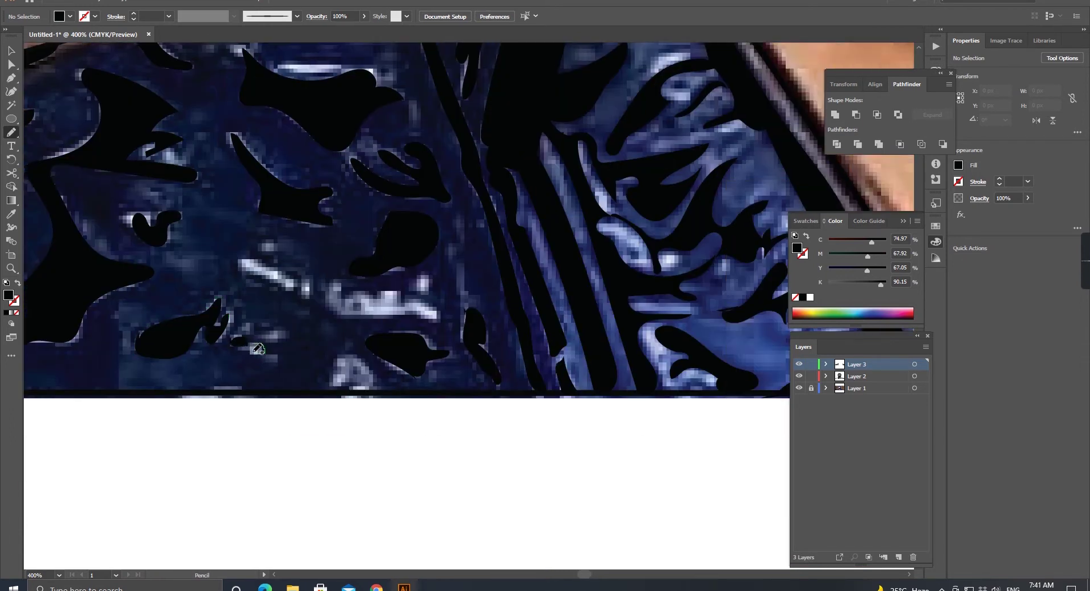
scroll(257, 340, down, 1)
scroll(257, 340, right, 2)
drag(187, 257, 237, 260)
drag(389, 295, 391, 296)
scroll(342, 359, up, 3)
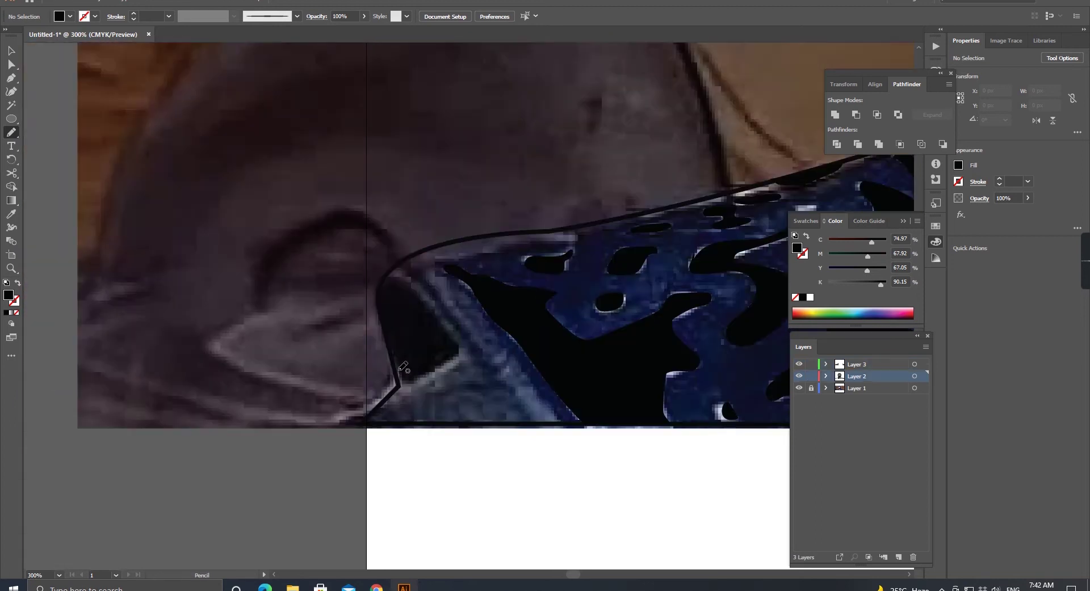
scroll(342, 360, left, 3)
Step: With the photo hidden, trace collar shapes and the neck-edge line, then check in Outline view
key(ctrl+0)
click(799, 388)
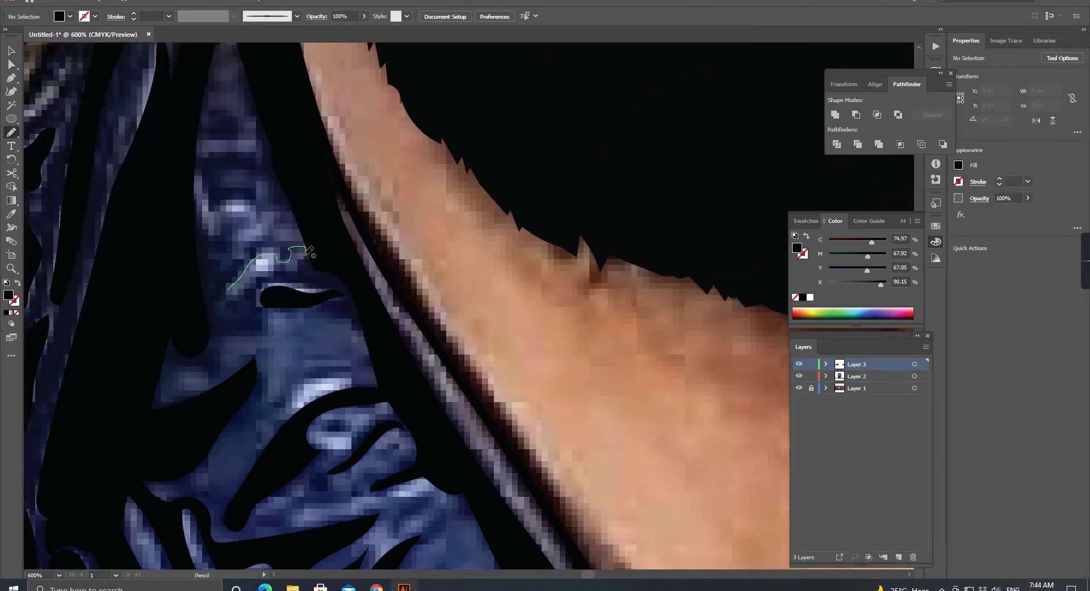
scroll(309, 250, down, 5)
drag(440, 357, 493, 381)
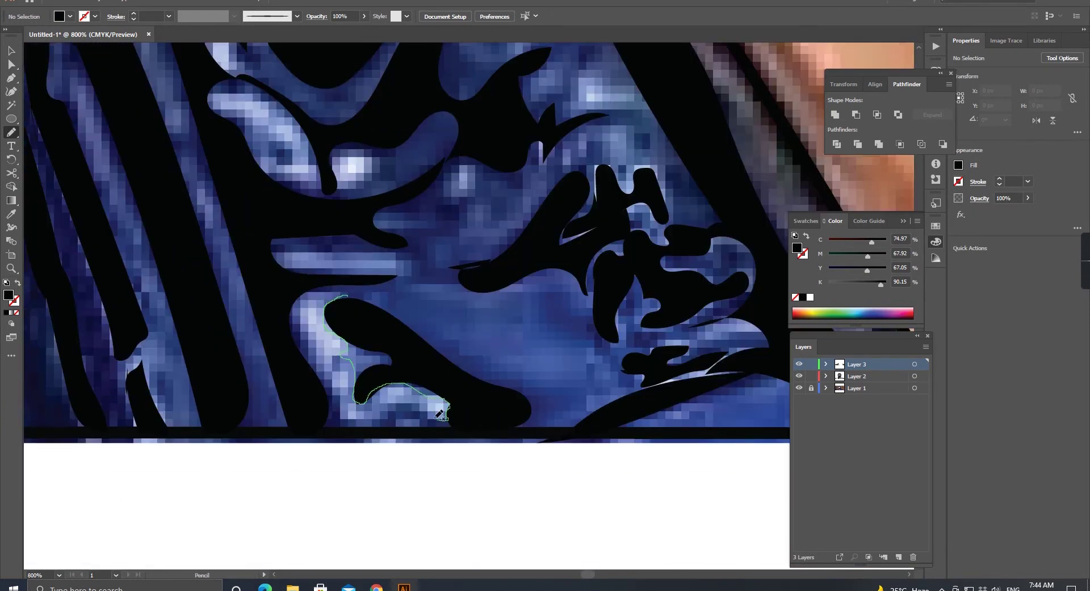
scroll(451, 345, up, 2)
drag(225, 183, 249, 245)
scroll(248, 245, down, 4)
scroll(249, 245, down, 5)
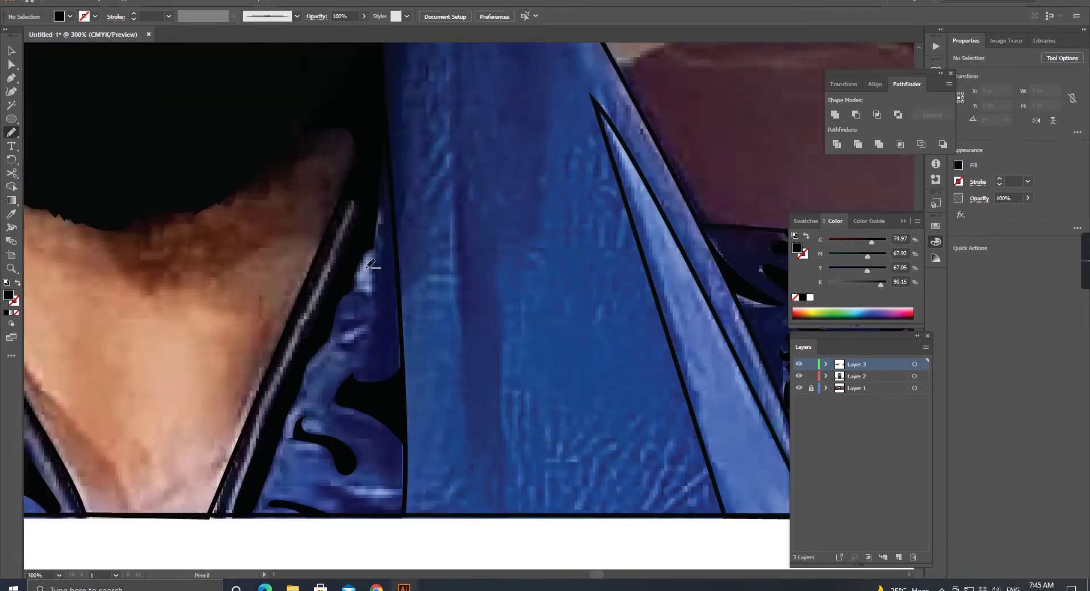
drag(315, 139, 291, 234)
key(v)
scroll(290, 235, down, 3)
scroll(430, 409, up, 4)
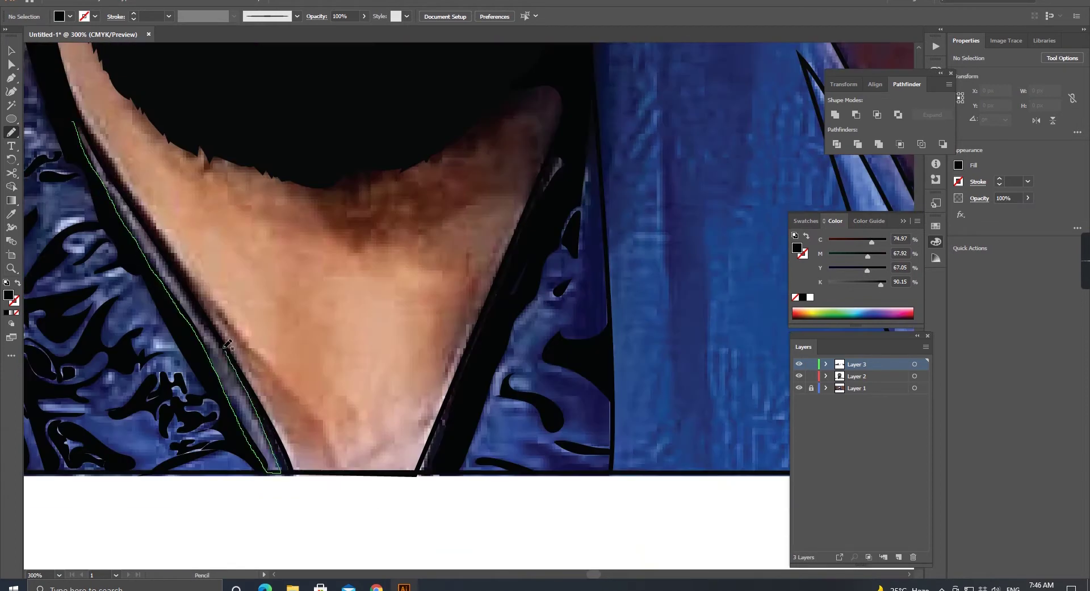
key(ctrl+y)
Step: Return the artwork to full-colour Preview with the Selection tool active
key(n)
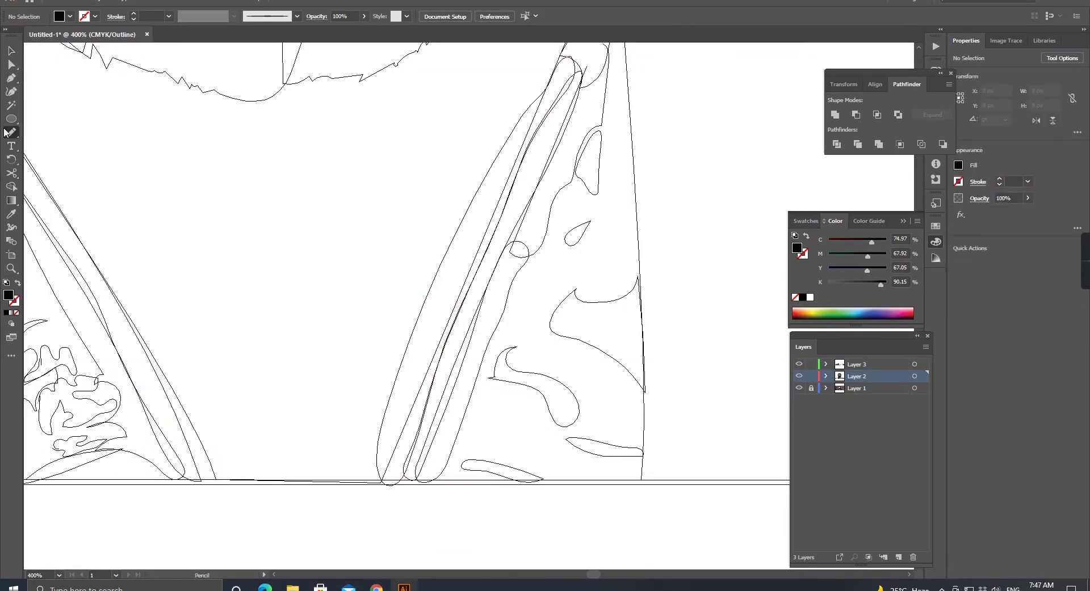
key(ctrl+y)
key(v)
scroll(165, 316, down, 4)
scroll(164, 316, up, 3)
scroll(165, 316, up, 2)
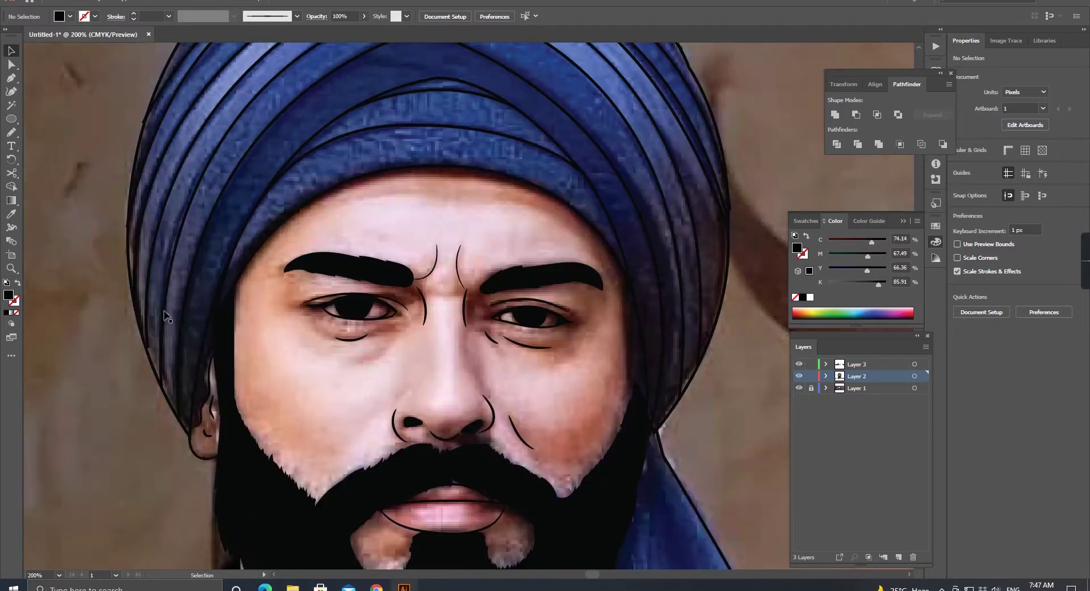
Step: Draw a freehand Pencil path near the eye corner and target a path on Layer 3
key(n)
scroll(165, 316, up, 2)
scroll(487, 391, down, 5)
scroll(486, 390, down, 5)
scroll(307, 386, down, 5)
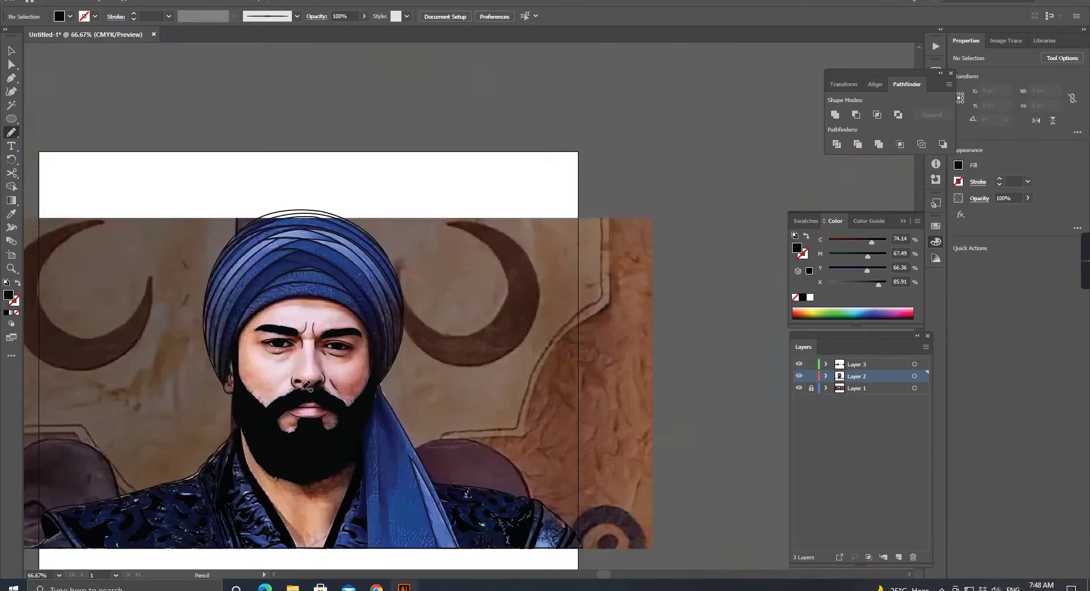
scroll(306, 364, up, 5)
scroll(511, 341, up, 3)
scroll(567, 341, up, 1)
drag(653, 348, 662, 328)
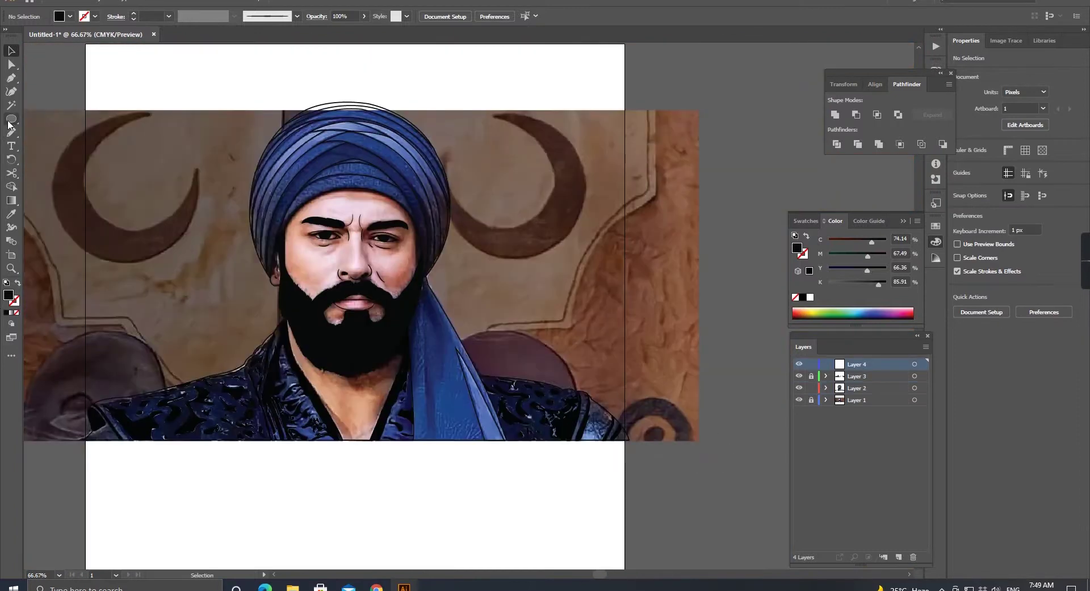
click(861, 378)
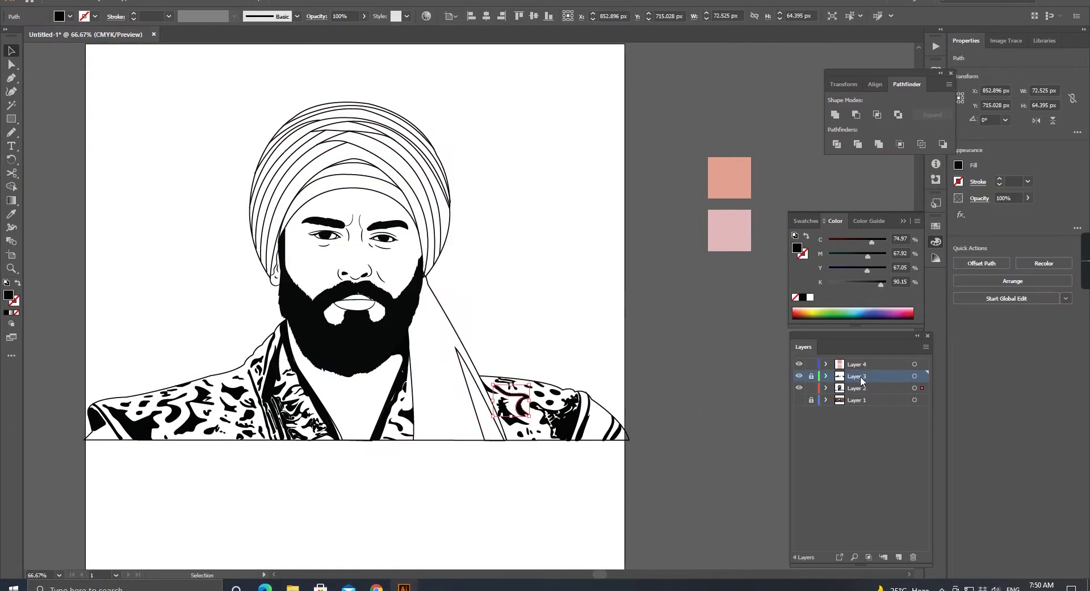
Step: Lock Layer 3 and select all the line art on Layer 2
click(810, 376)
click(914, 388)
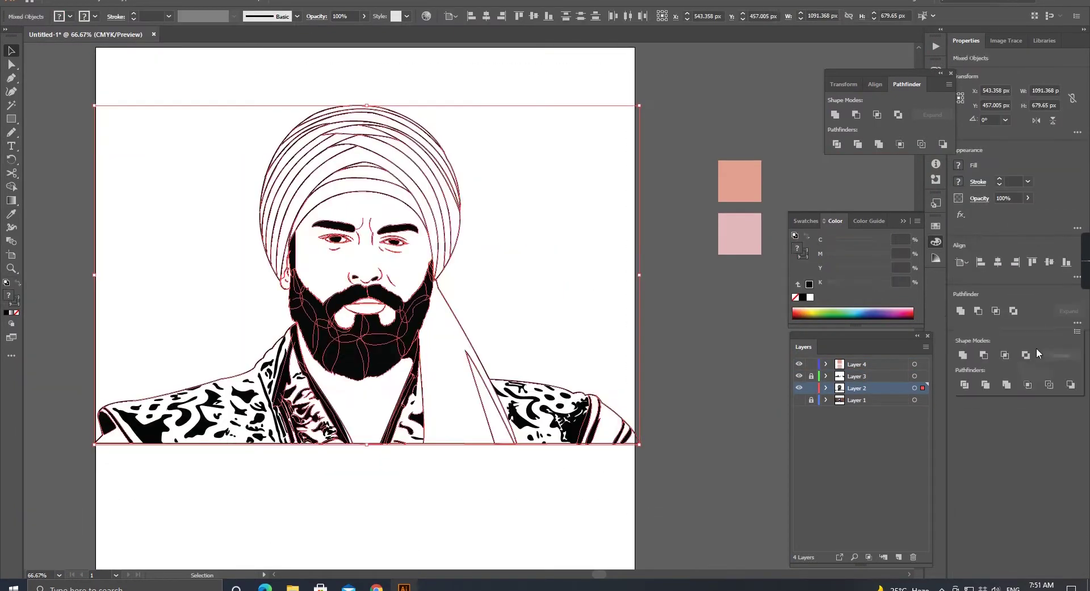
click(333, 80)
scroll(333, 80, up, 1)
scroll(333, 83, up, 1)
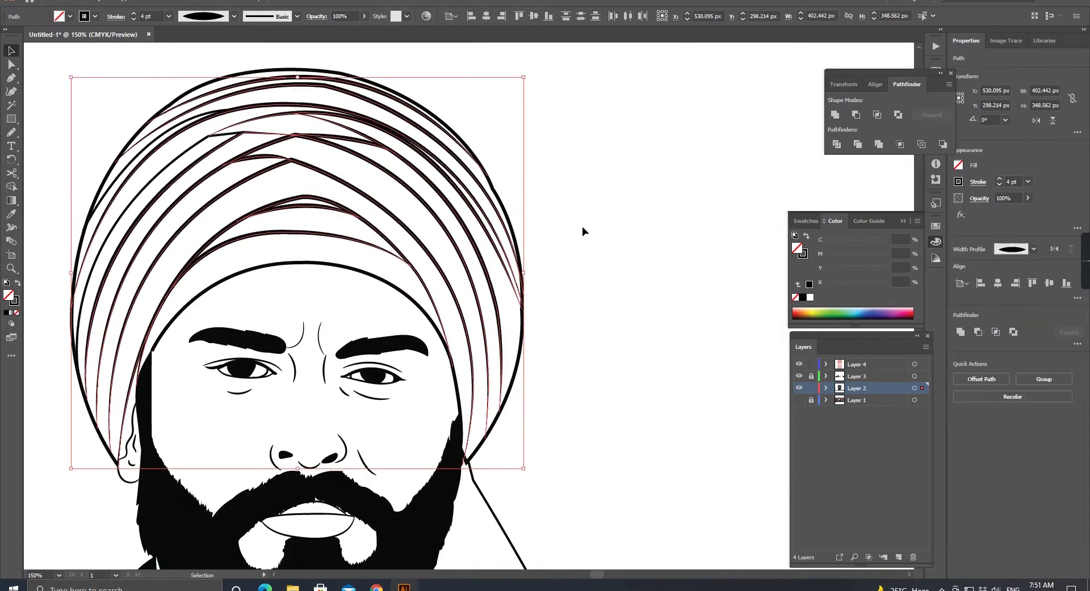
Step: Select the turban strokes and view them as bare paths in Outline mode
drag(307, 290, 302, 65)
scroll(548, 360, up, 2)
scroll(508, 160, up, 3)
key(ctrl+y)
scroll(431, 392, up, 4)
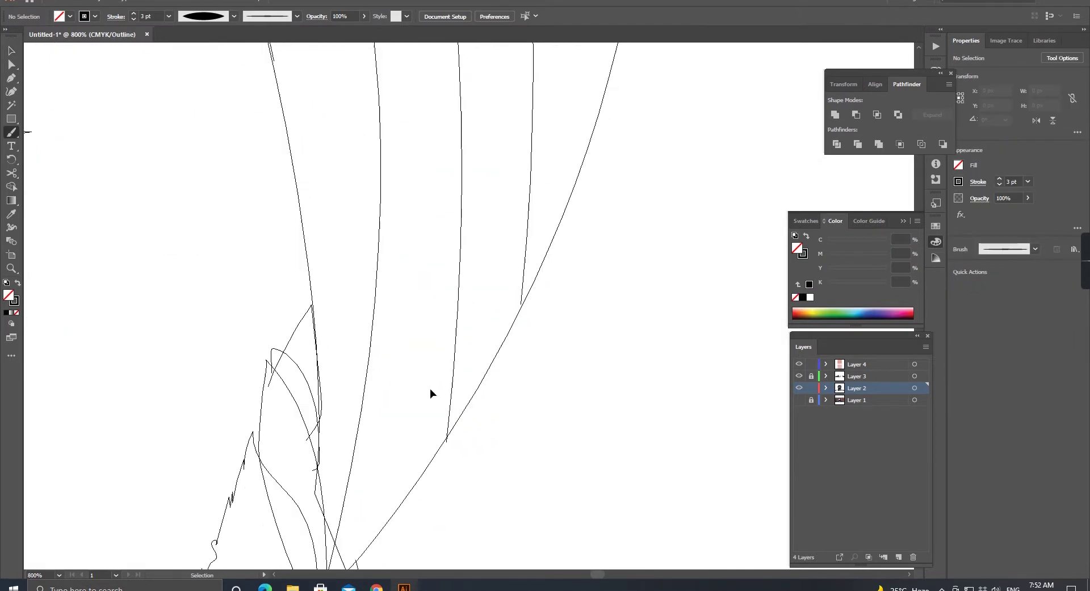
scroll(553, 359, up, 2)
Step: Reshape the turban fold anchors with Direct Selection, then return to Preview and deselect
key(a)
scroll(632, 408, down, 1)
scroll(544, 433, up, 3)
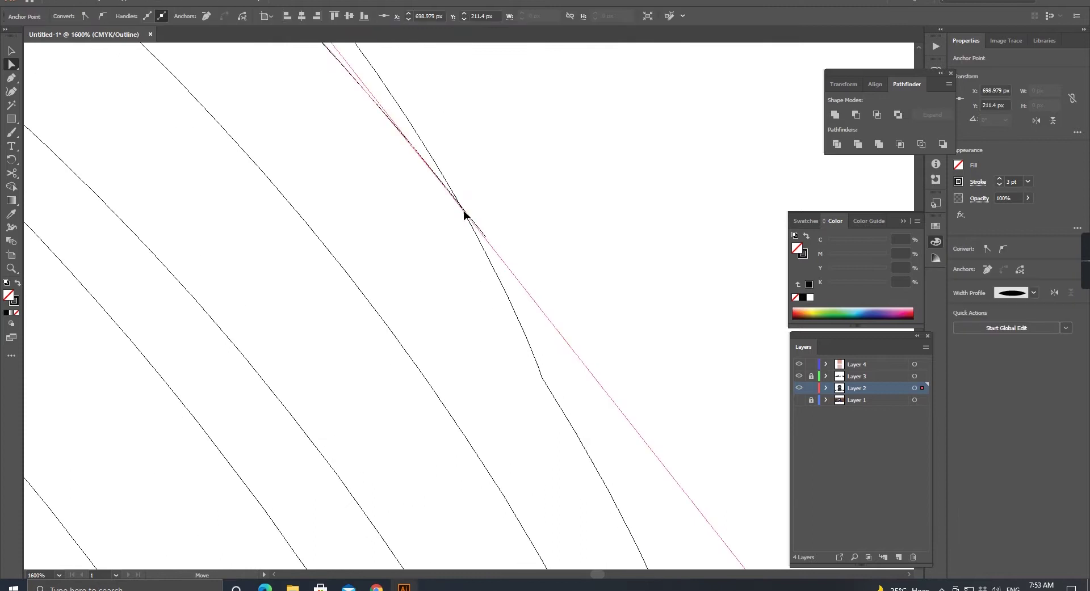
scroll(465, 214, down, 3)
scroll(347, 307, down, 1)
scroll(413, 271, down, 5)
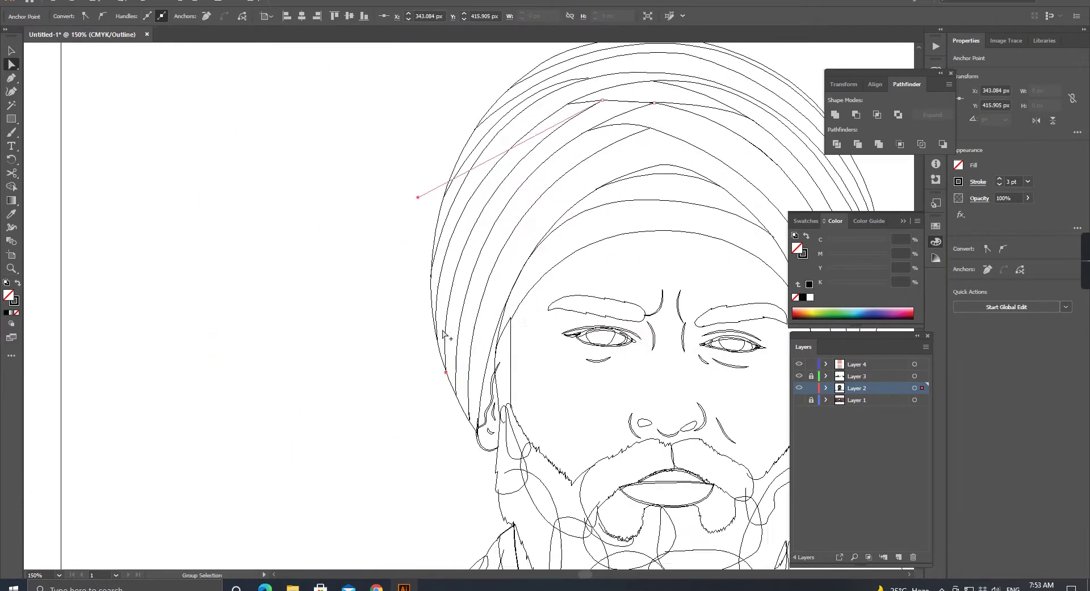
scroll(591, 301, up, 6)
scroll(588, 302, down, 6)
key(ctrl+y)
key(v)
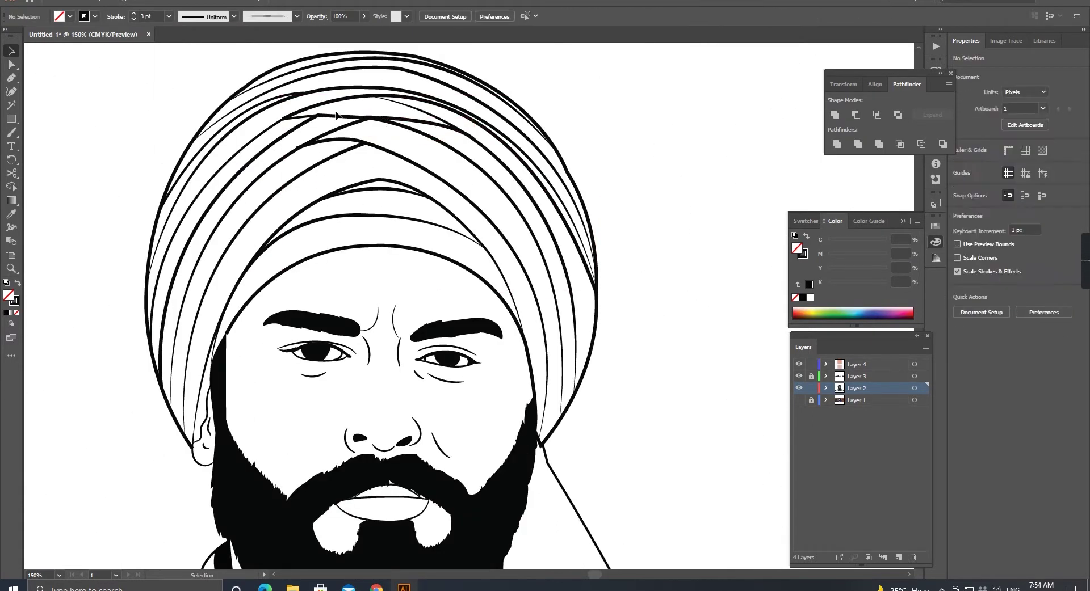
click(364, 155)
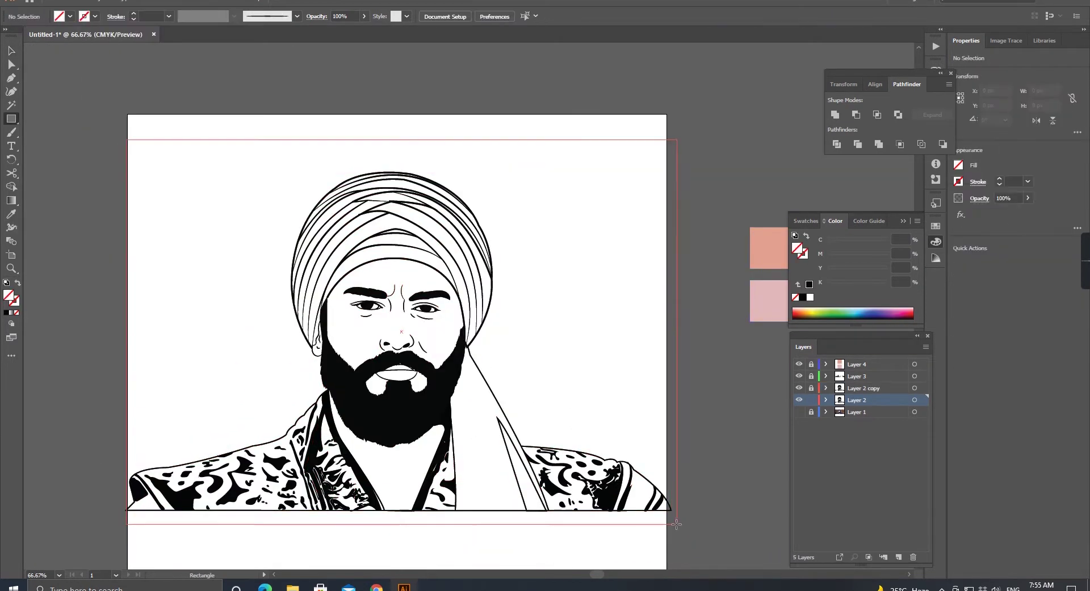
Step: Confirm the peach fill and give the hanging scarf the robe's blue via the Eyedropper
key(Return)
key(v)
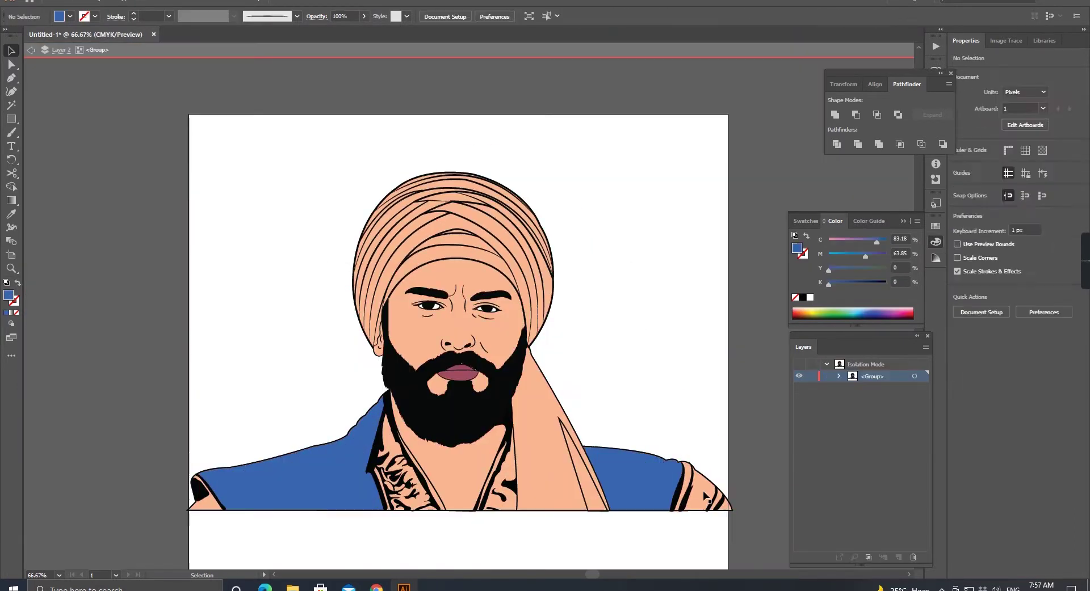
click(704, 499)
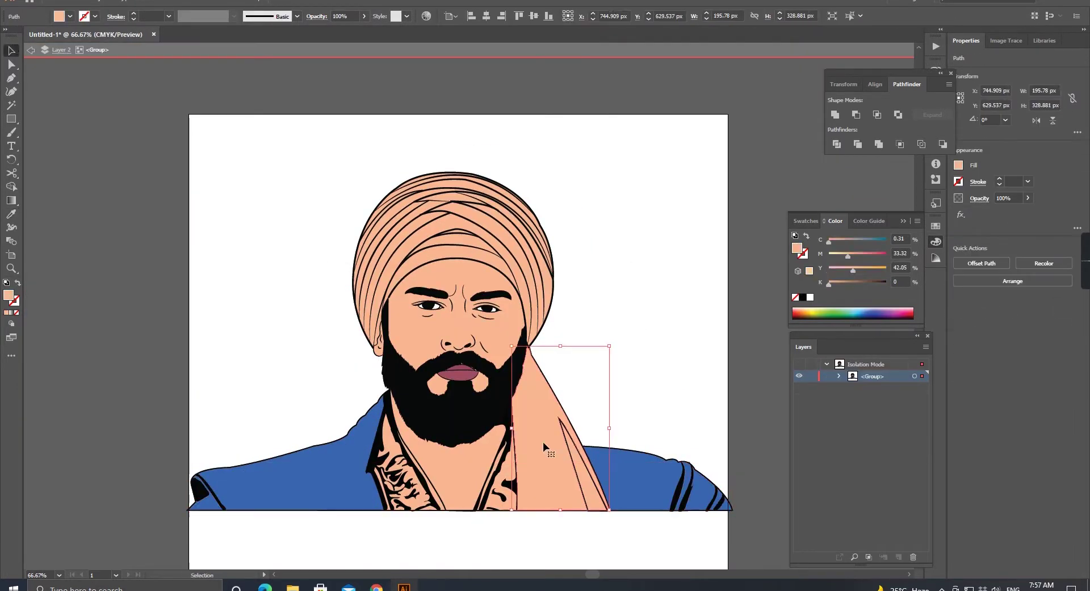
key(i)
alt+click(544, 445)
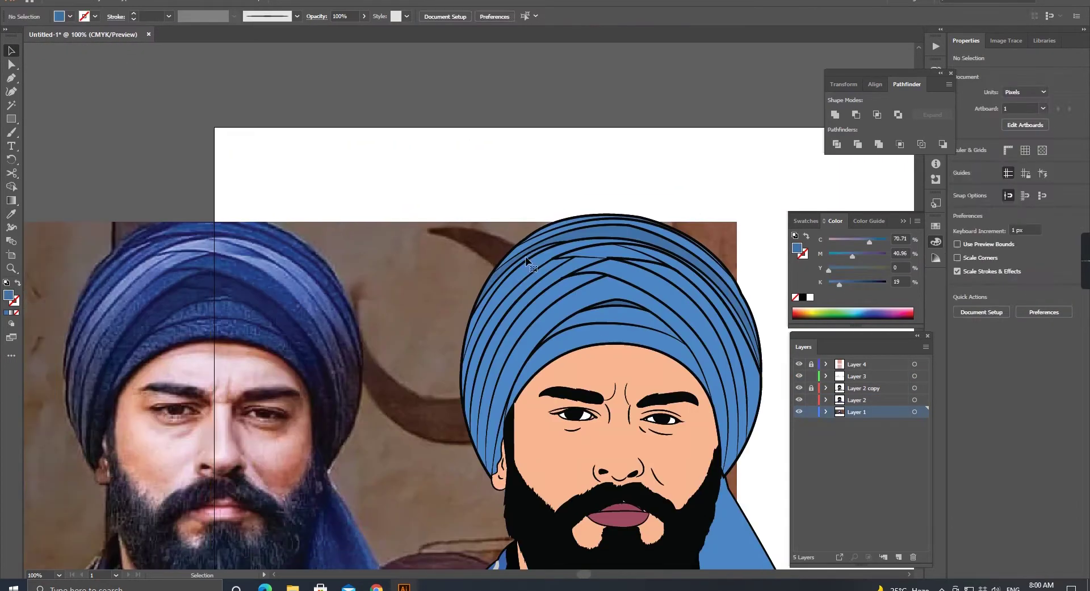
Step: Edit the coloured group's mouth shapes in isolation mode, then make Layer 2 copy 2 active
double_click(526, 262)
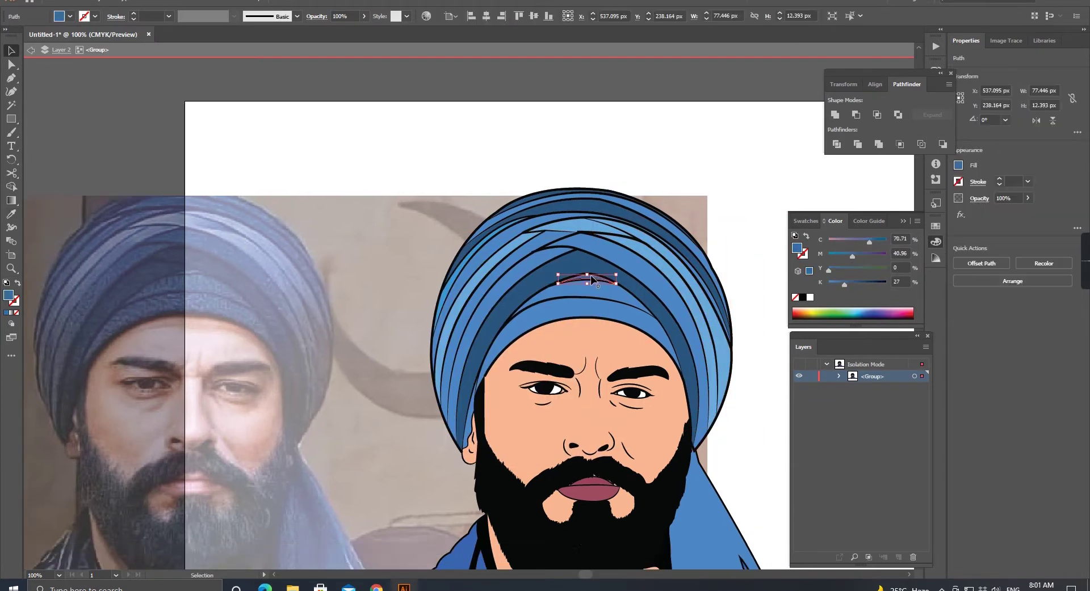
click(400, 315)
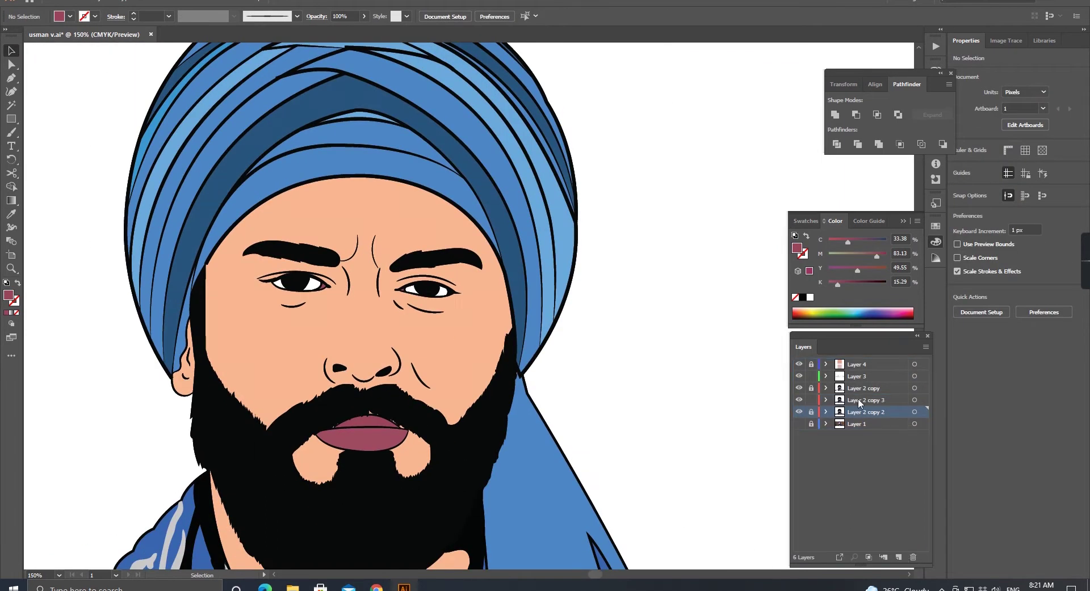
drag(365, 385, 430, 439)
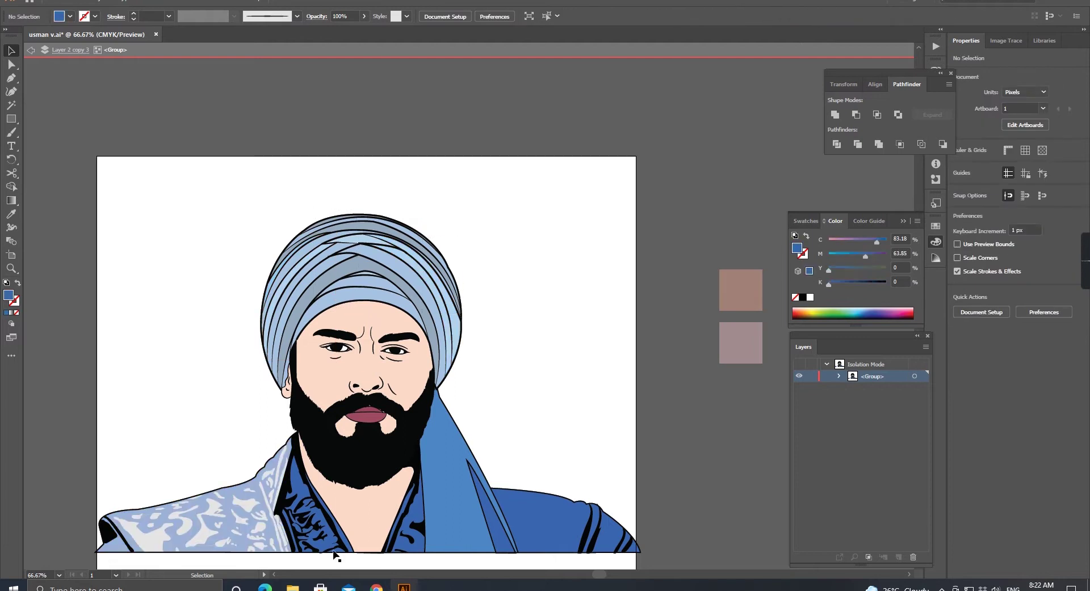
double_click(507, 404)
click(854, 414)
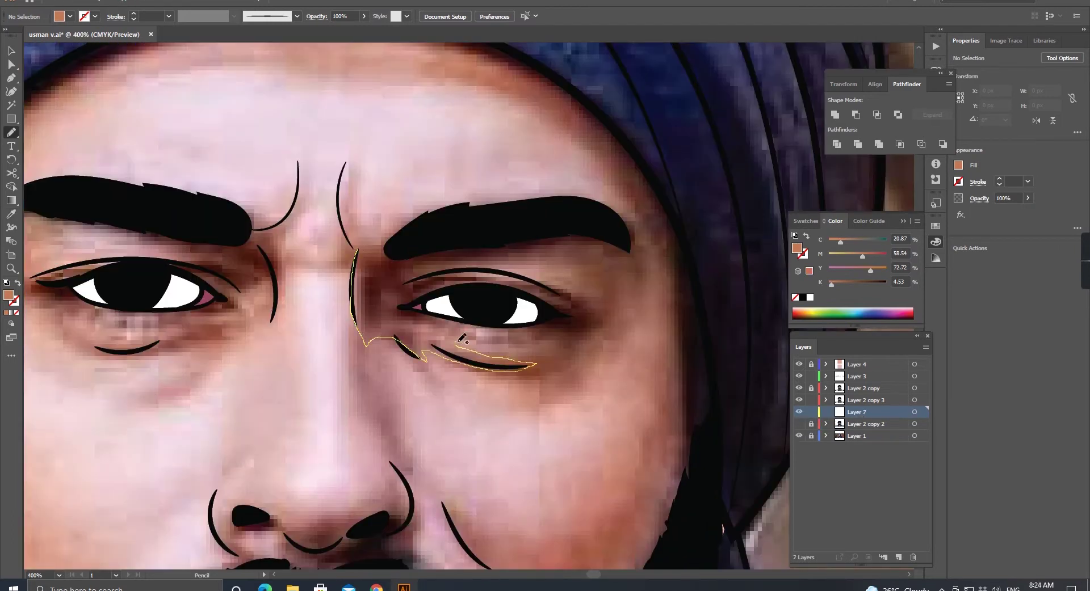
Step: Draw brown Pencil shadow shapes around both eyes
drag(487, 250, 488, 250)
key(ctrl+plus)
drag(271, 173, 320, 309)
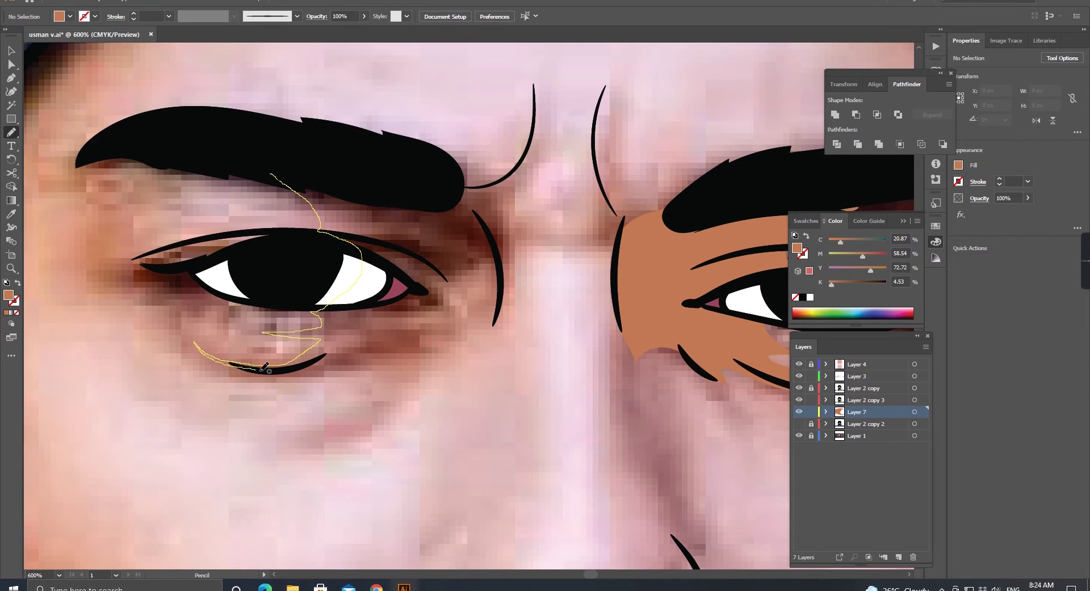
drag(477, 197, 279, 176)
scroll(399, 218, right, 10)
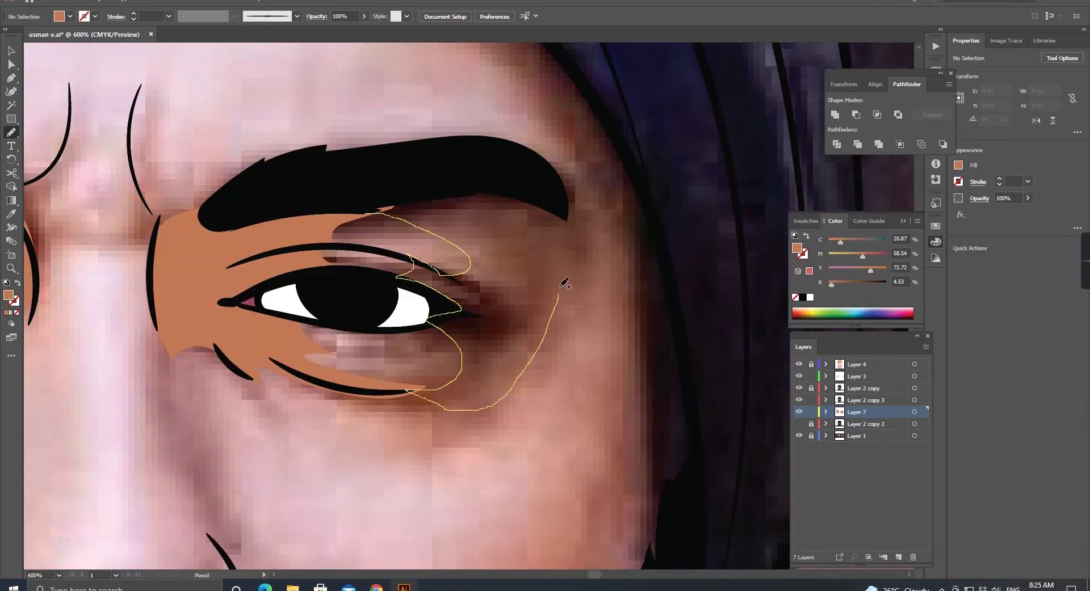
drag(564, 282, 369, 213)
key(ctrl+minus)
drag(334, 302, 318, 266)
key(ctrl+minus)
Step: Add brown shadow shapes along the cheek, over the nose and beside both nostrils
drag(399, 306, 472, 391)
drag(420, 312, 400, 307)
scroll(420, 312, up, 4)
drag(335, 178, 474, 249)
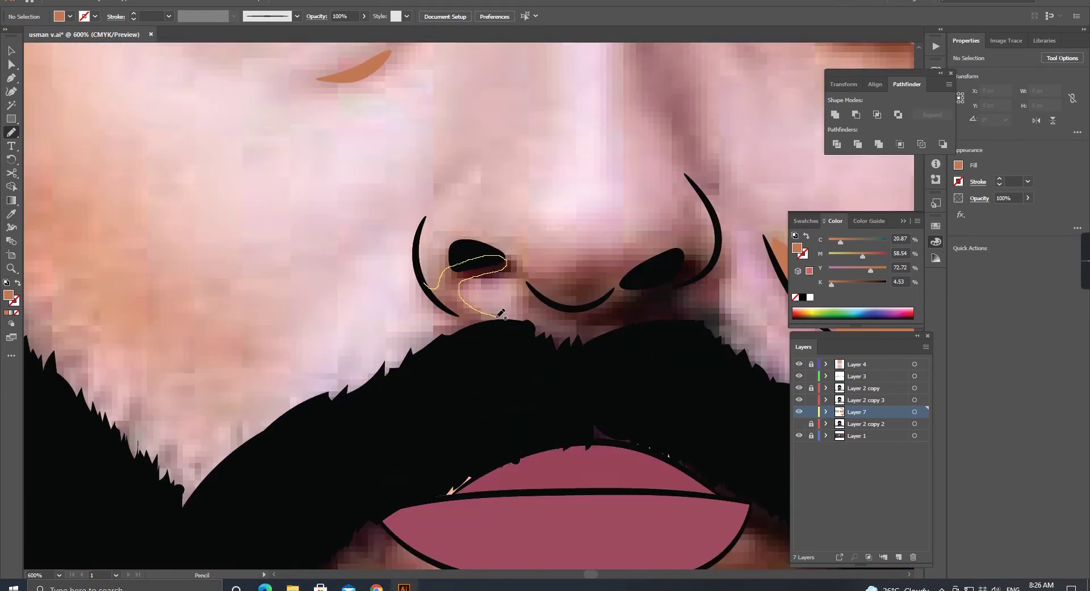
drag(463, 292, 427, 286)
scroll(431, 282, right, 3)
drag(428, 330, 427, 291)
drag(432, 294, 394, 279)
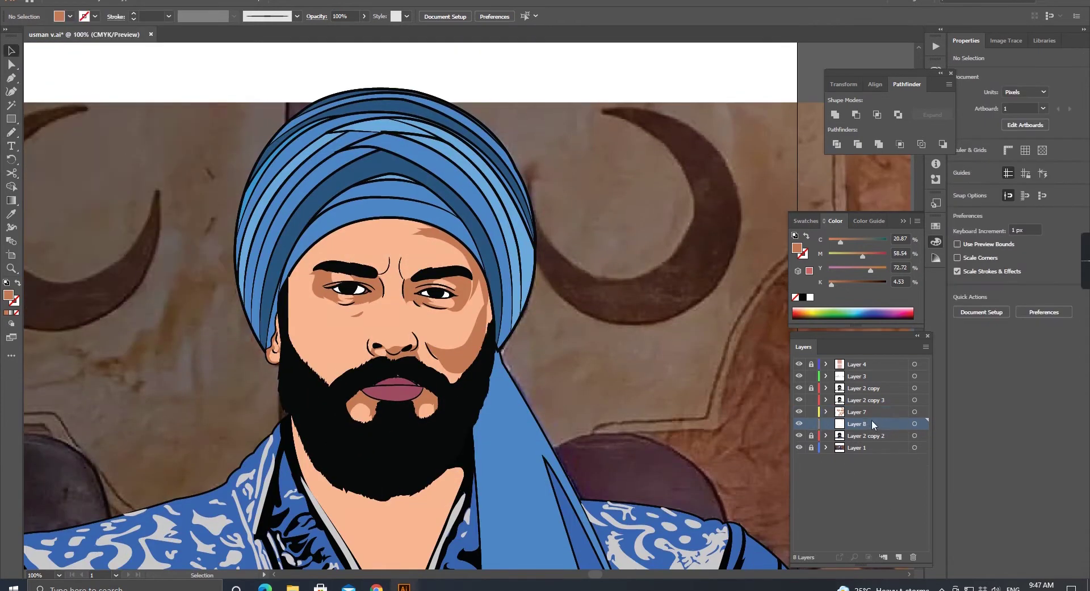
Step: Move Layer 8 above Layer 7 and finish the shadow along the turban edge
drag(872, 425, 872, 410)
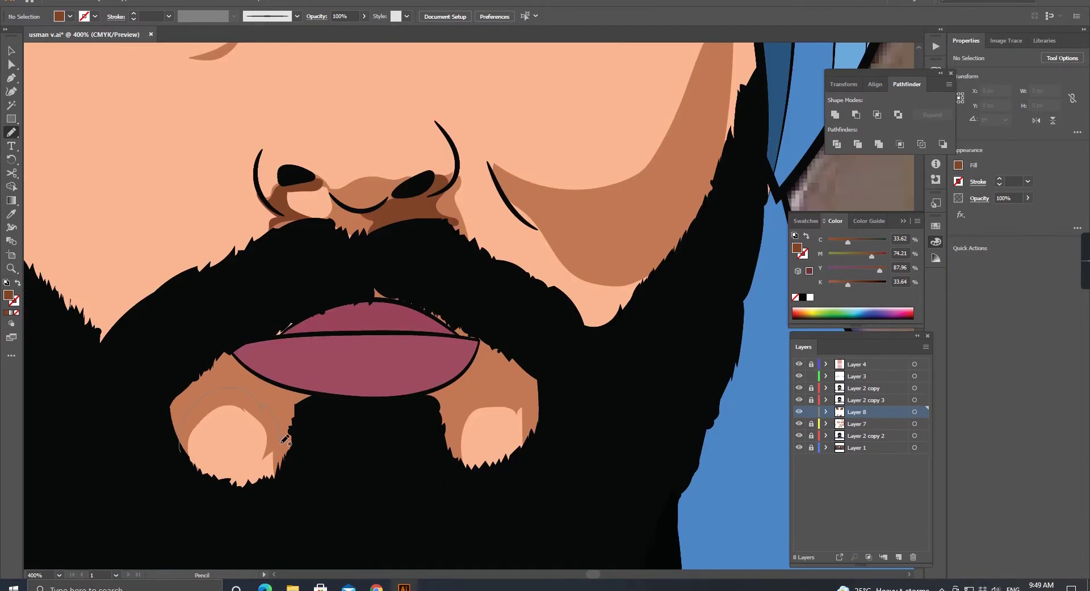
scroll(288, 406, up, 5)
key(ctrl+minus)
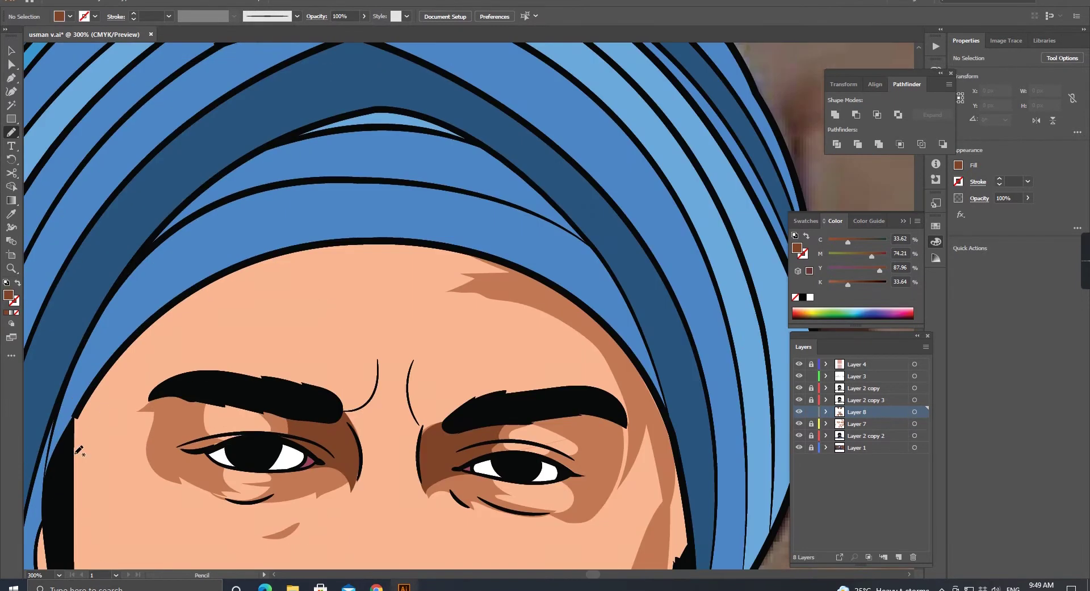
scroll(291, 247, up, 2)
key(ctrl+plus)
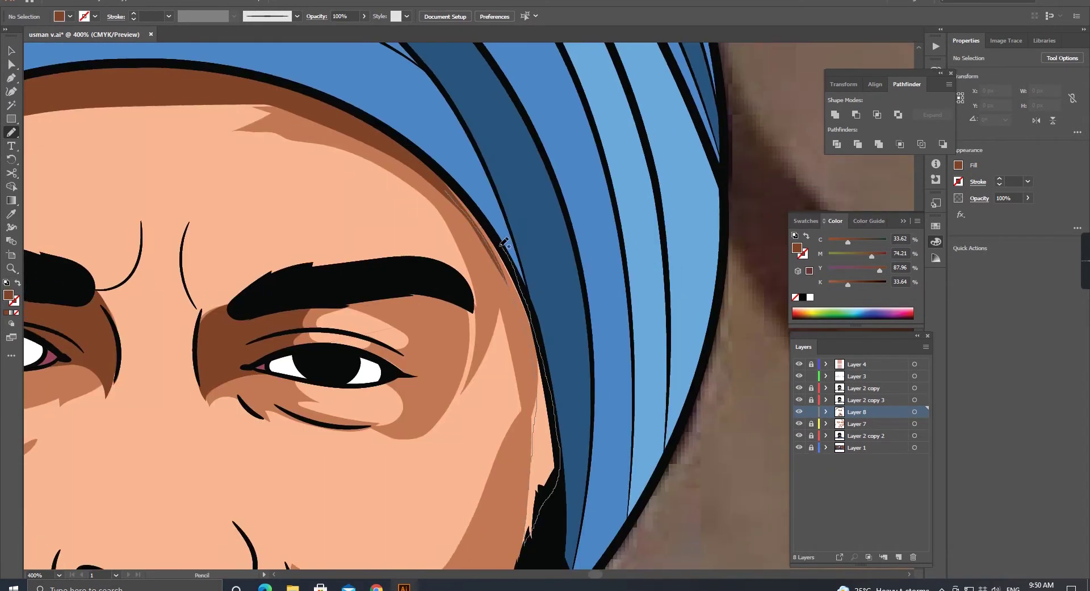
drag(503, 243, 429, 166)
Step: Zoom onto the cheek line and select one of its anchors with Direct Selection
key(ctrl+minus)
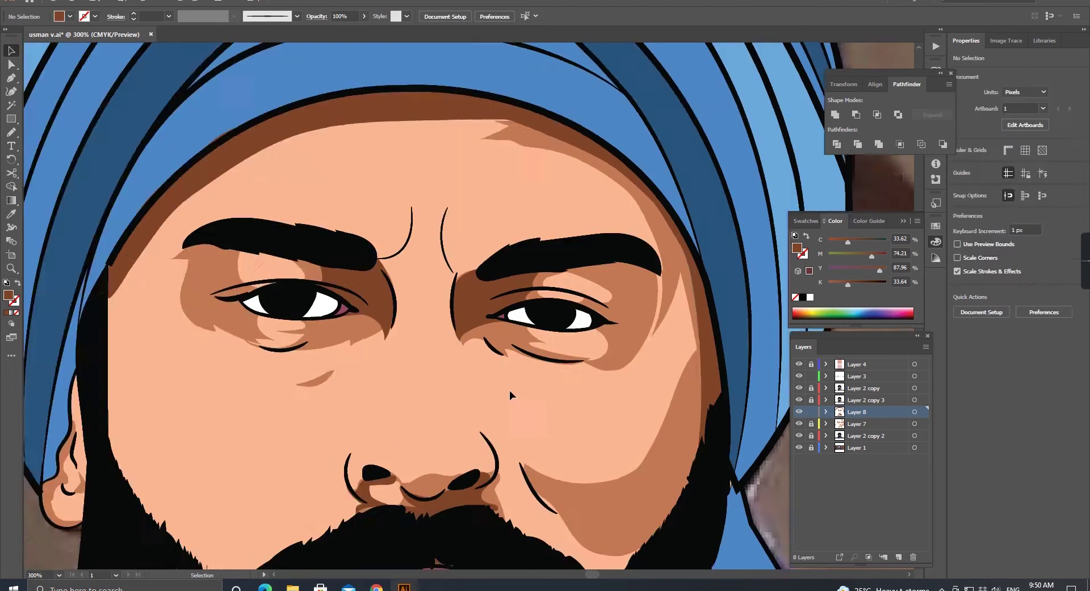
key(ctrl+minus)
key(ctrl+minus)
key(ctrl+plus)
key(ctrl+plus)
key(ctrl+minus)
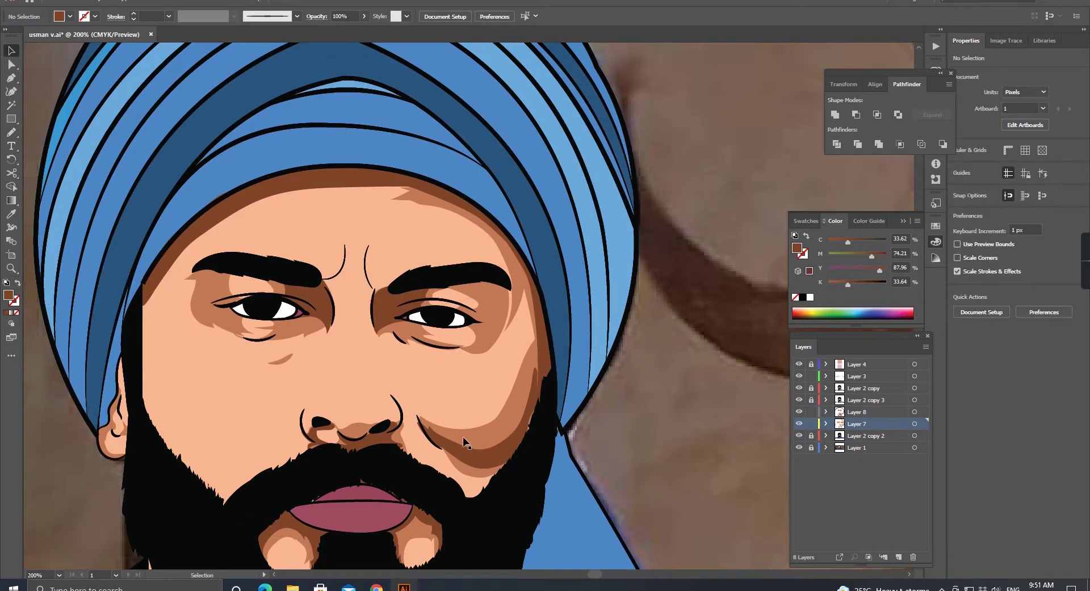
key(ctrl+plus)
key(ctrl+plus)
key(ctrl+plus)
key(a)
click(238, 264)
Step: Lighten the face skin to a lighter peach with Edit Colors > Adjust Colors
key(ctrl+minus)
key(ctrl+minus)
key(ctrl+minus)
click(74, 3)
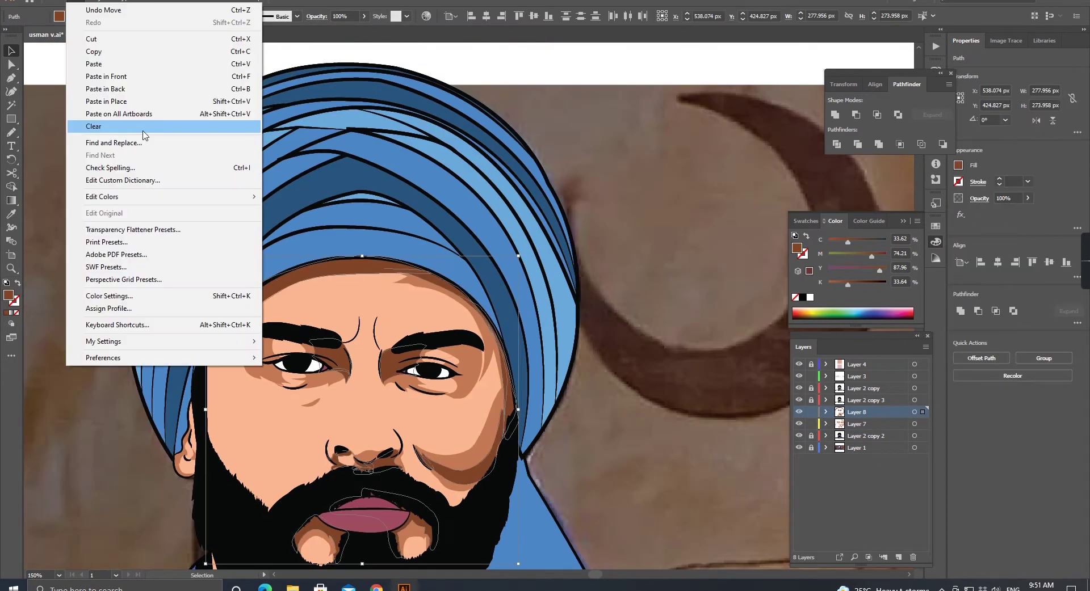
click(306, 207)
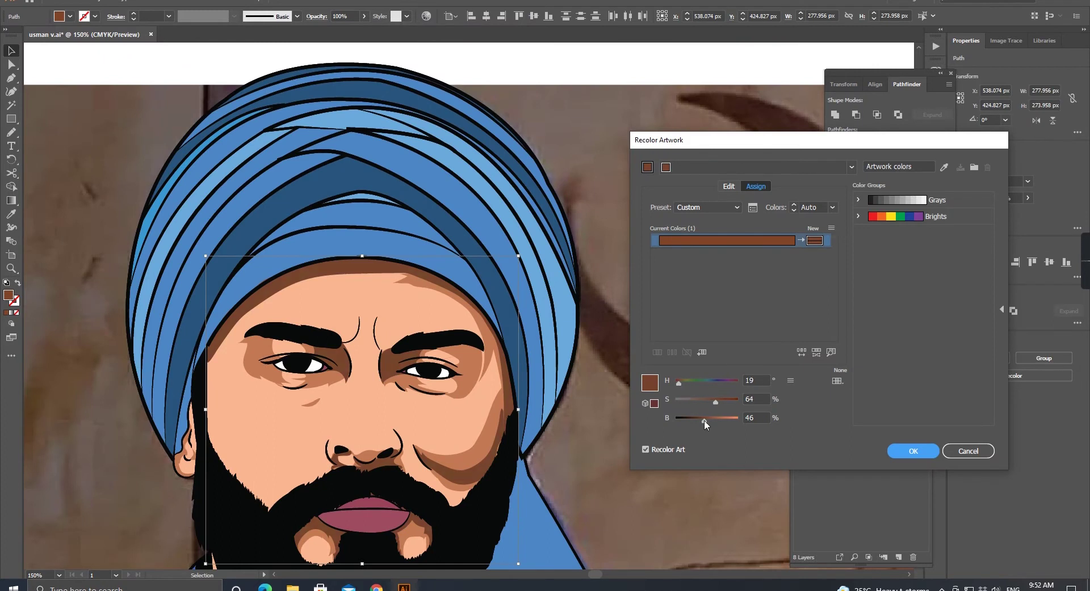
key(Escape)
click(74, 3)
click(306, 220)
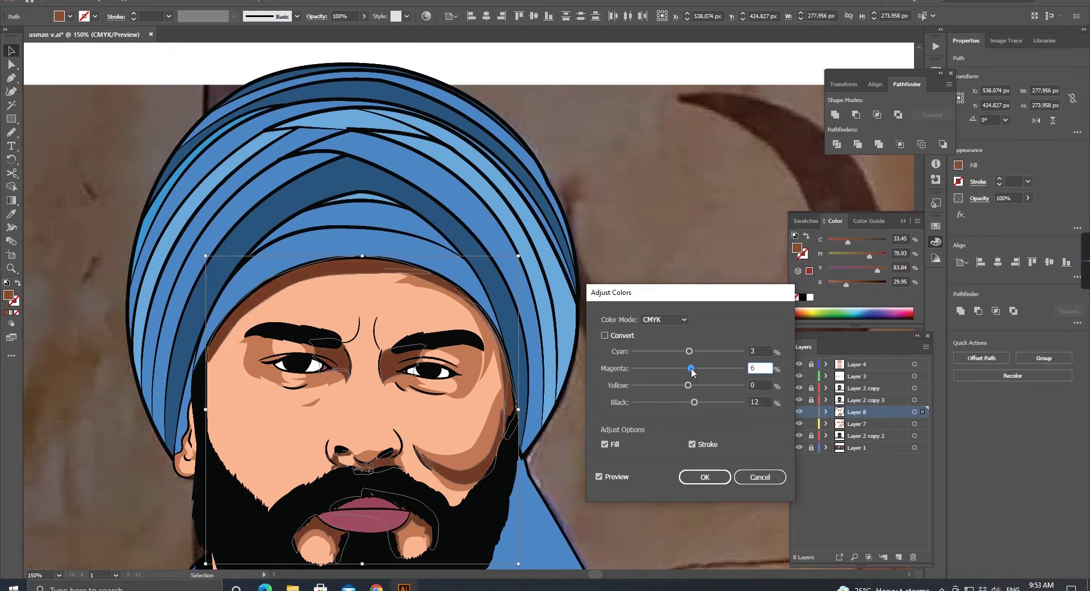
click(704, 477)
Step: Isolate the face group and open Recolor Artwork showing hue 15, saturation 41.77, brightness 92
double_click(341, 284)
click(74, 3)
click(306, 207)
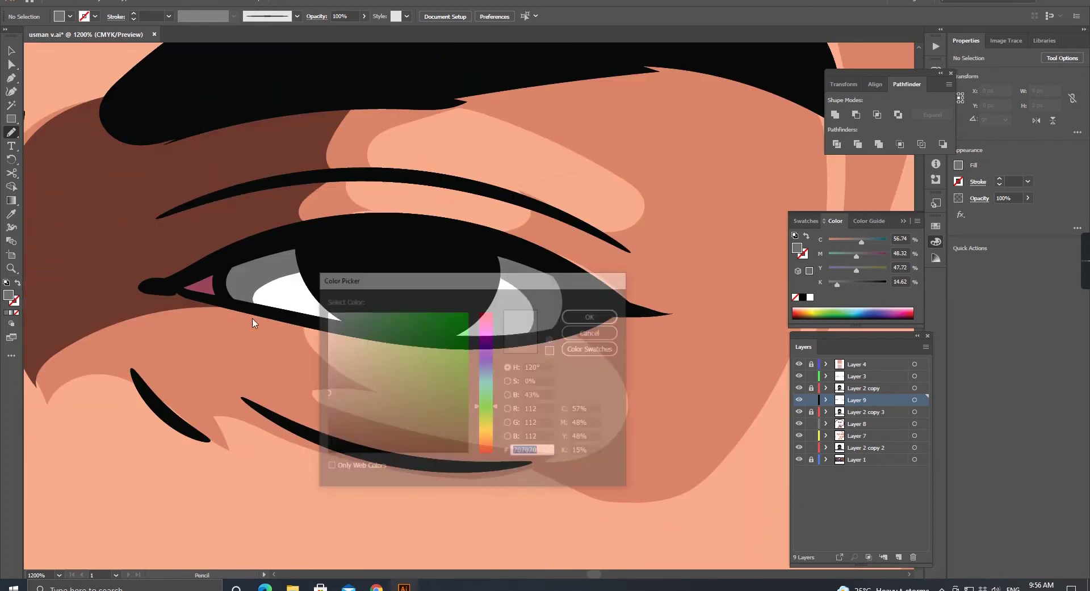
Step: Draw pink inner eye corners and a pink highlight shape across the lips
drag(354, 339, 150, 270)
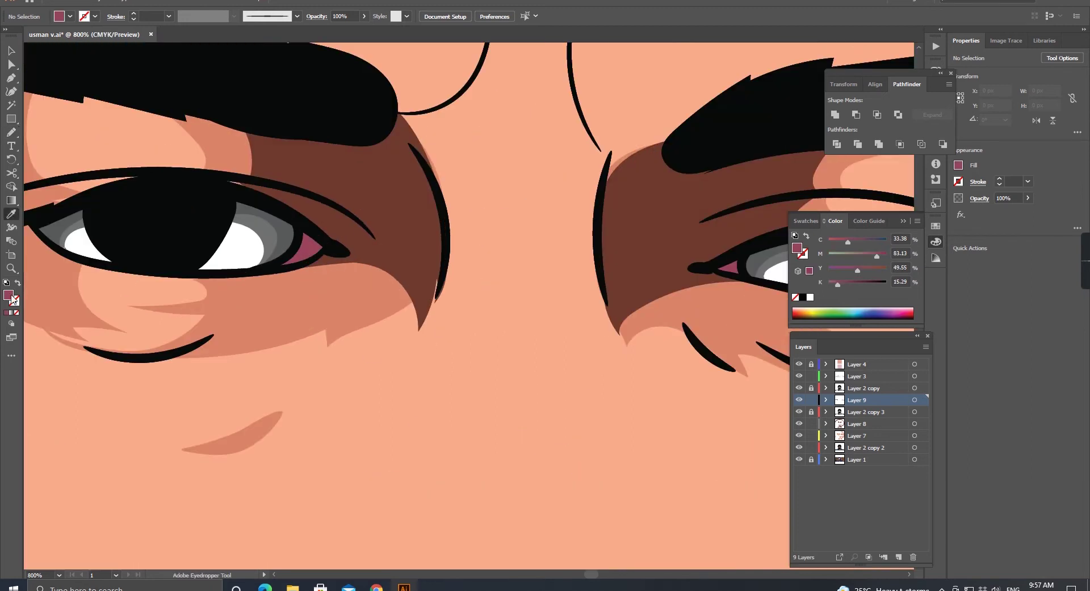
scroll(466, 292, right, 5)
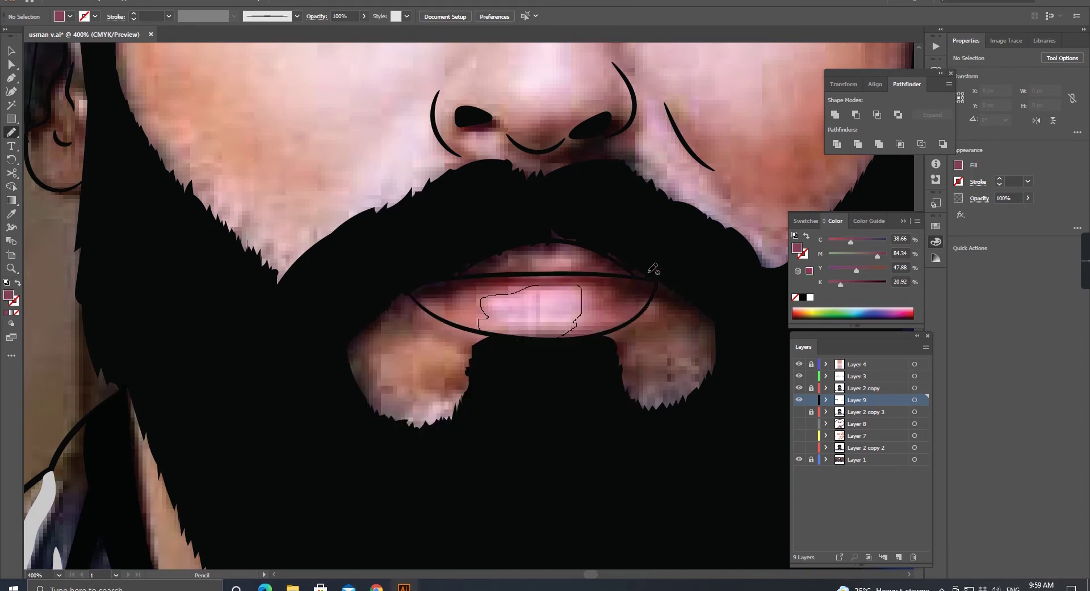
key(v)
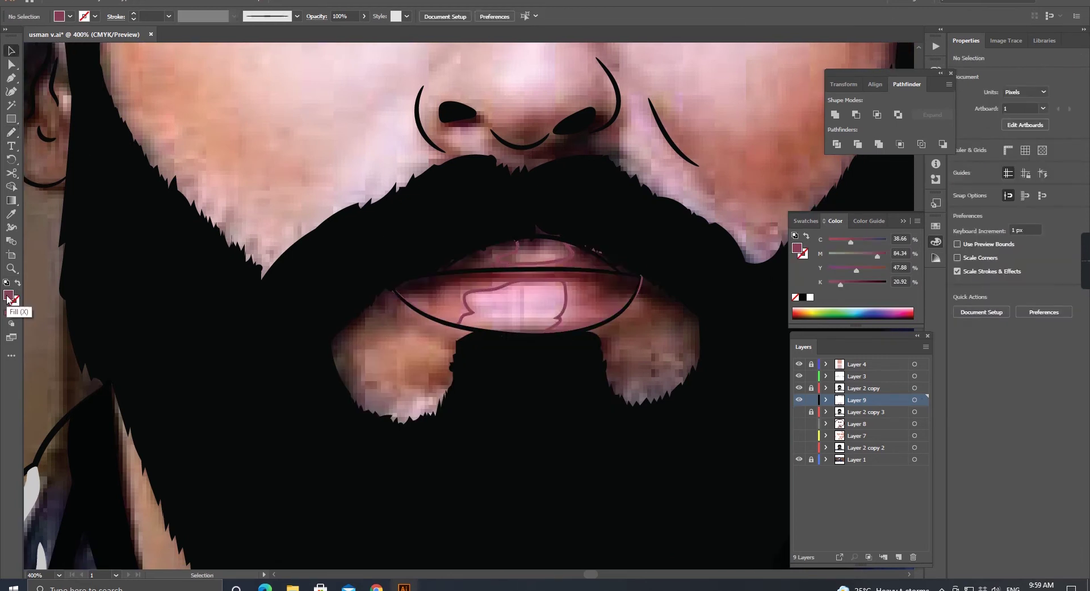
drag(254, 421, 397, 400)
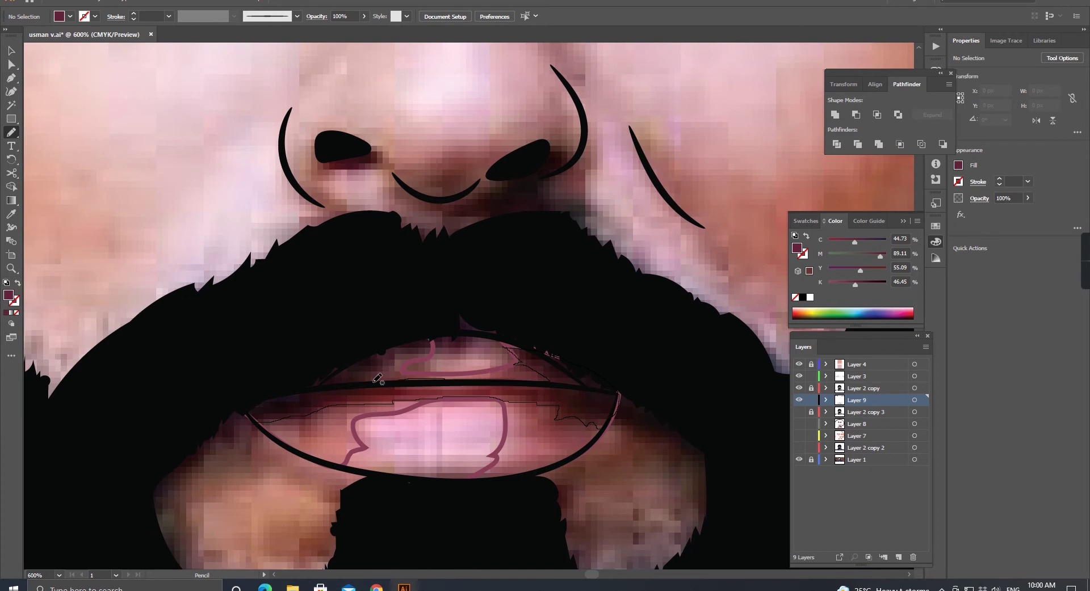
scroll(338, 363, down, 2)
scroll(440, 414, down, 3)
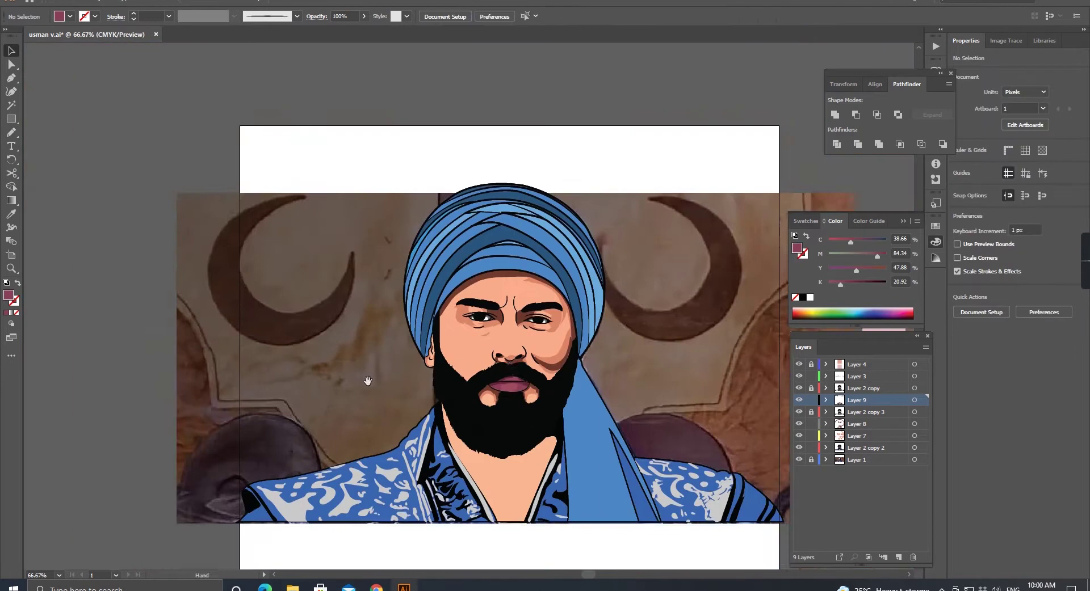
Step: On Layer 7, draw a darker skin shading shape down the side of the nose
key(v)
key(ctrl+shift+a)
click(857, 436)
key(n)
key(ctrl+plus)
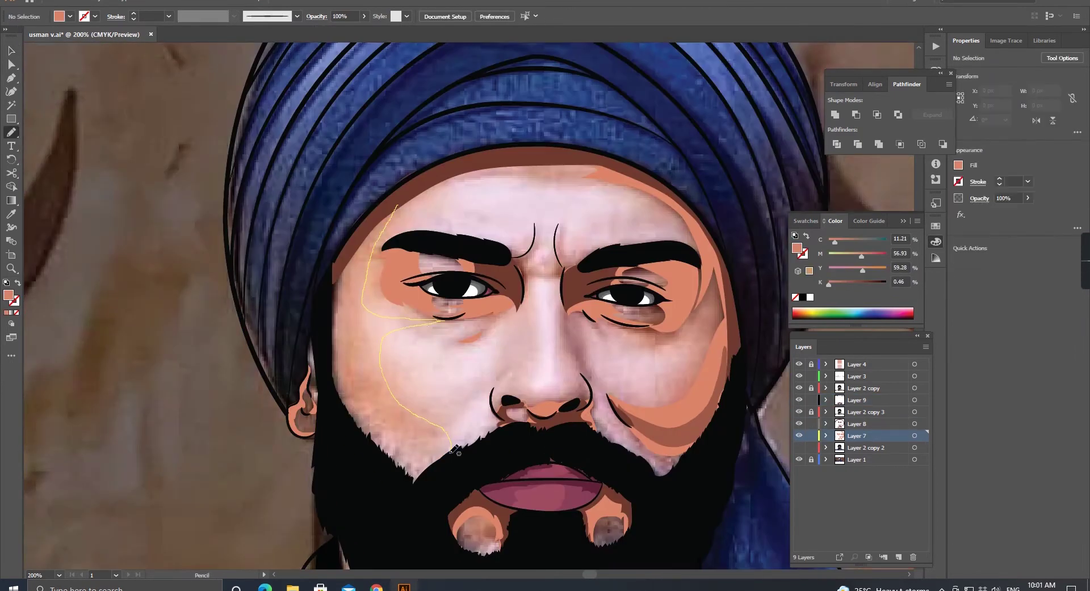
key(ctrl+plus)
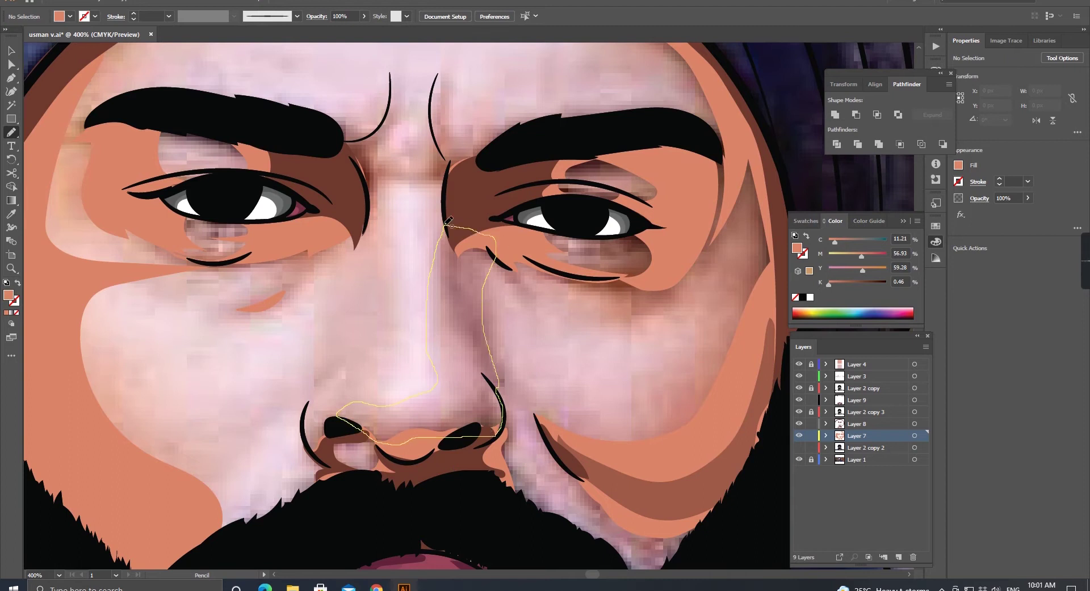
scroll(447, 223, up, 3)
drag(395, 326, 473, 234)
drag(379, 266, 395, 323)
scroll(397, 284, down, 5)
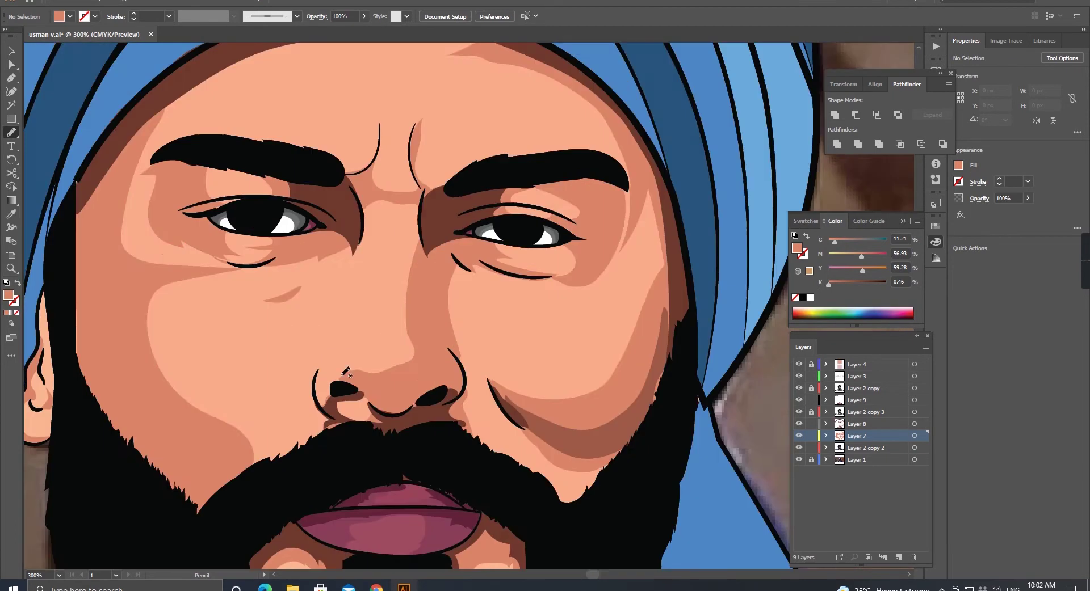
scroll(415, 230, up, 5)
drag(455, 325, 414, 226)
key(ctrl+minus)
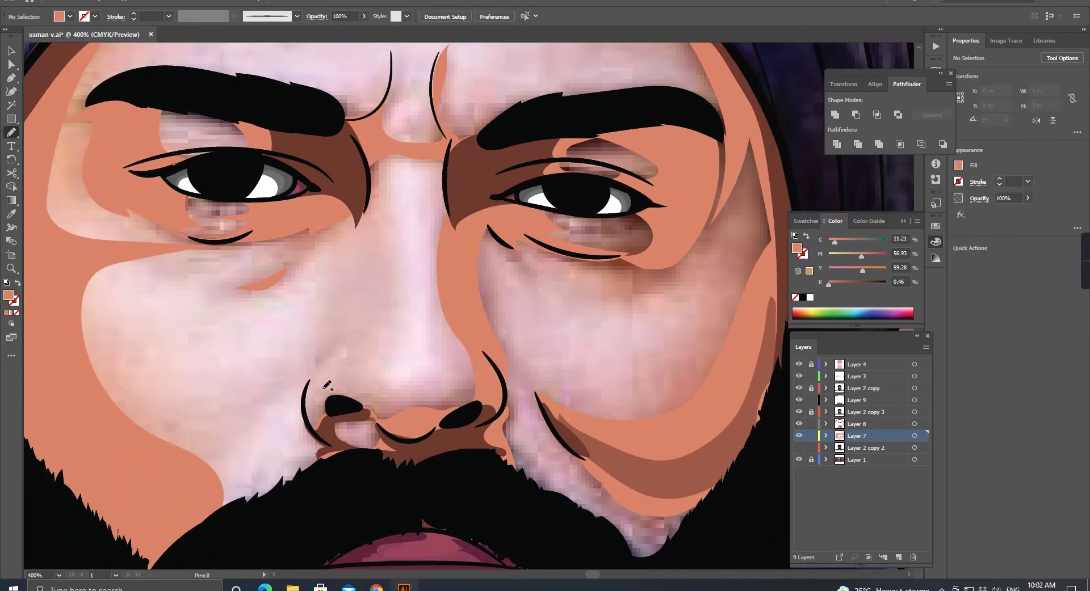
key(ctrl+minus)
key(ctrl+minus)
Step: Pick a darker skin fill and draw shading shapes on the cheek and along the neck
key(v)
double_click(8, 294)
key(Return)
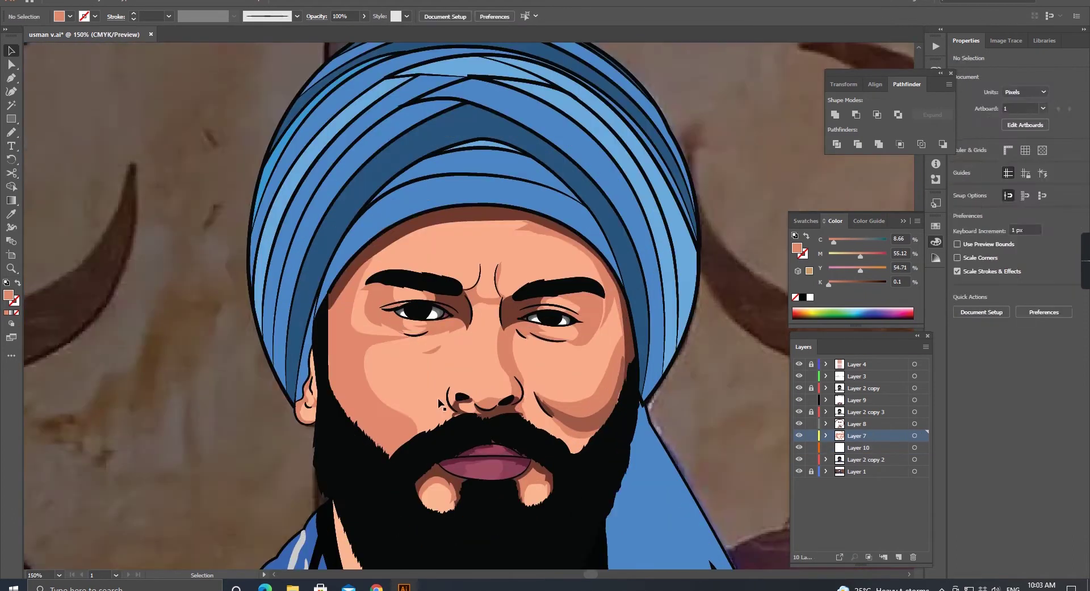
key(ctrl+plus)
key(ctrl+plus)
key(n)
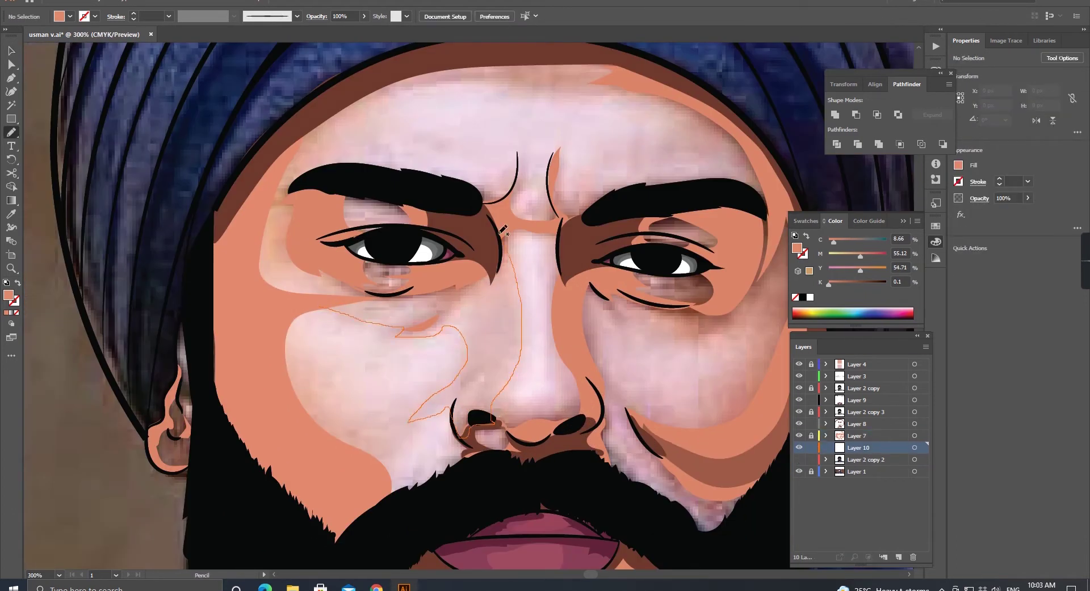
drag(502, 230, 500, 267)
scroll(433, 411, right, 3)
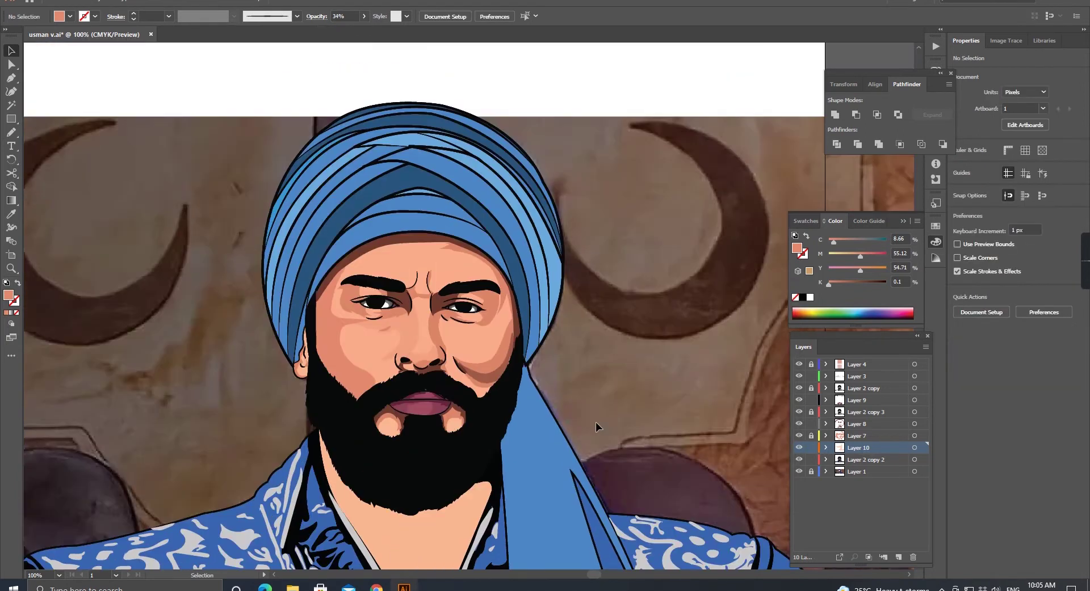
scroll(341, 341, down, 4)
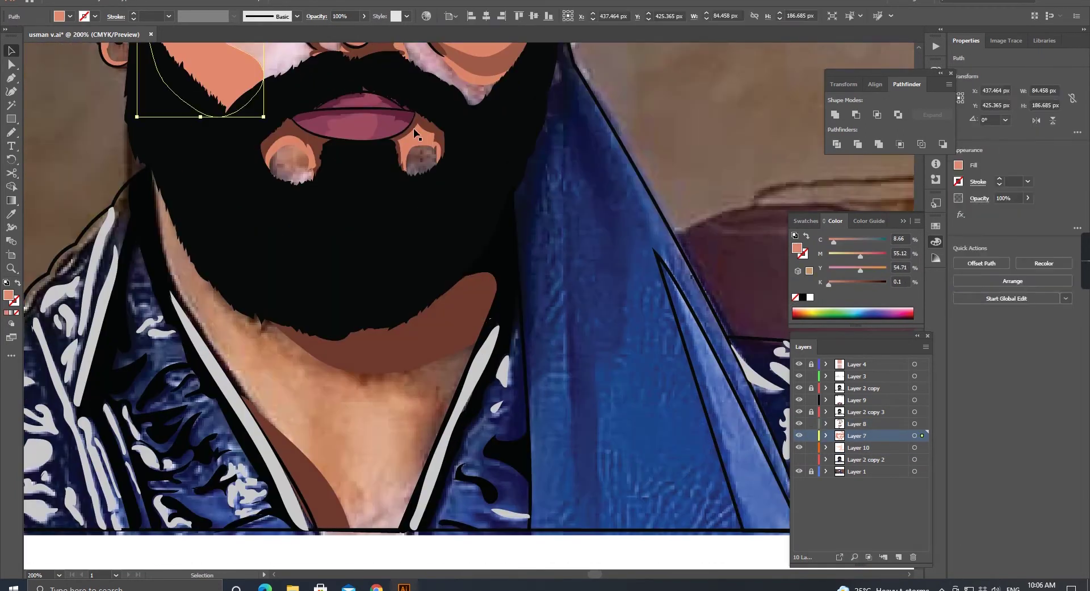
drag(210, 294, 319, 403)
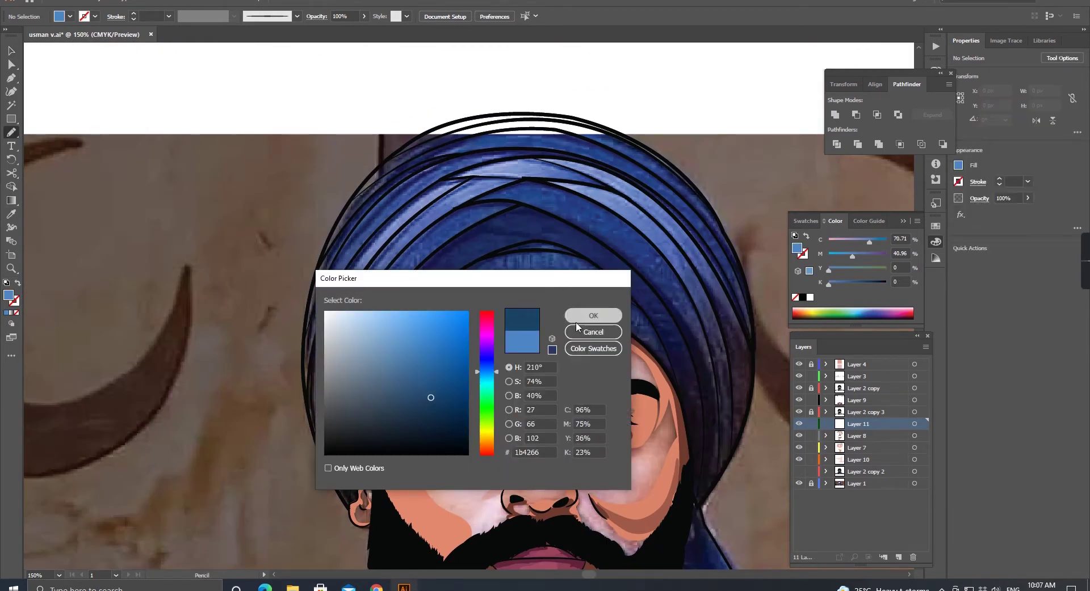
Step: Draw a dark blue shadow band along the turban's lower edge, then deselect it
click(576, 317)
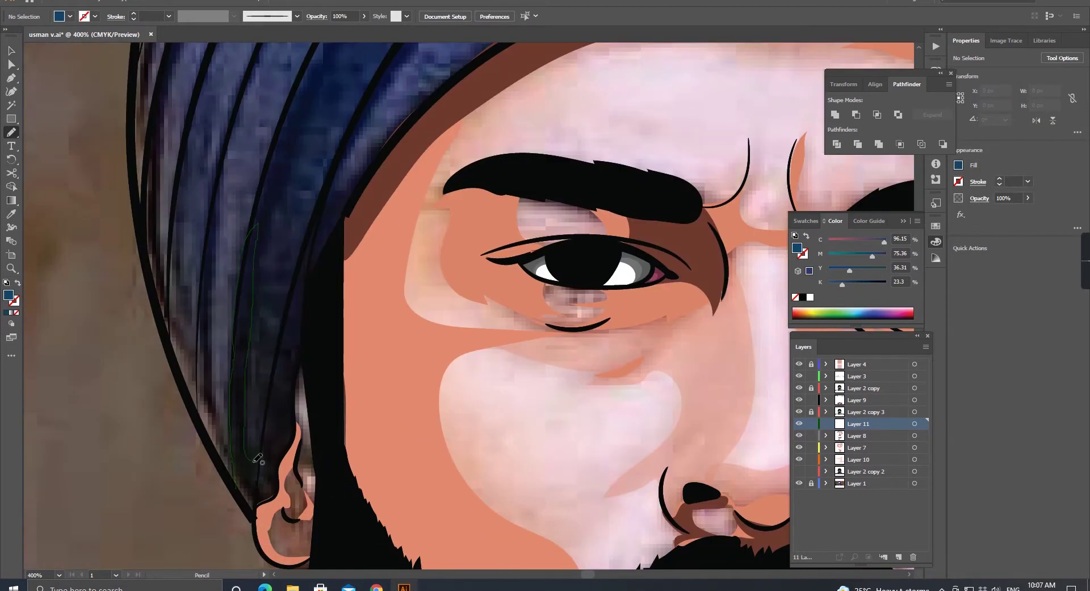
drag(280, 474, 277, 480)
scroll(171, 482, up, 5)
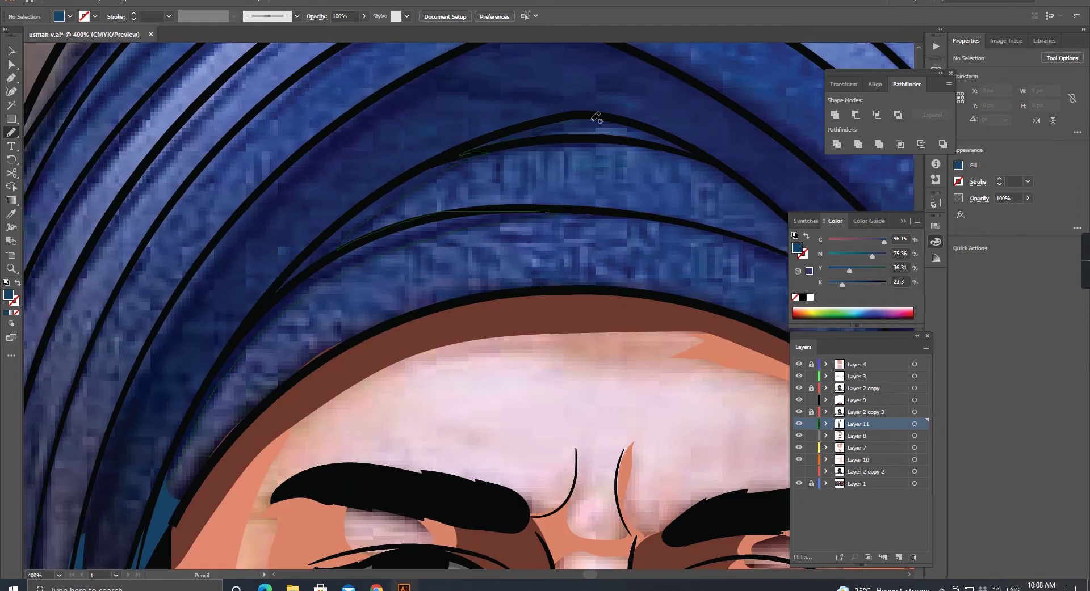
scroll(167, 467, right, 5)
scroll(177, 168, down, 2)
scroll(176, 169, down, 3)
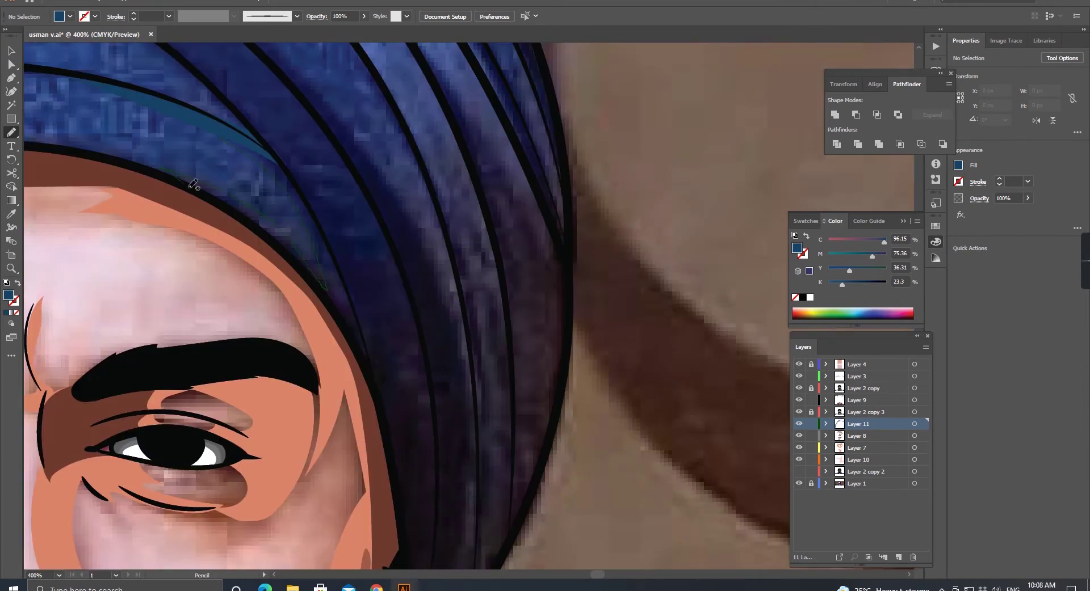
scroll(287, 340, down, 4)
scroll(243, 243, up, 6)
scroll(257, 255, up, 1)
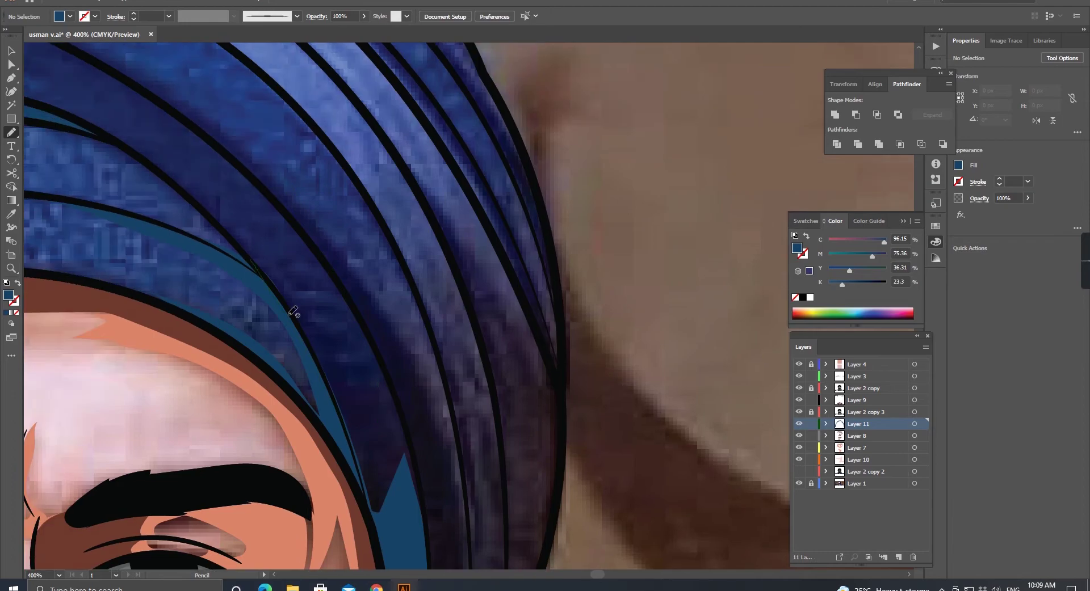
drag(466, 532, 466, 533)
scroll(465, 534, down, 4)
key(v)
key(ctrl+shift+a)
Step: Pan and scroll around the canvas to bring the upper turban stripes into view
scroll(461, 333, up, 10)
scroll(424, 229, left, 10)
scroll(295, 147, down, 2)
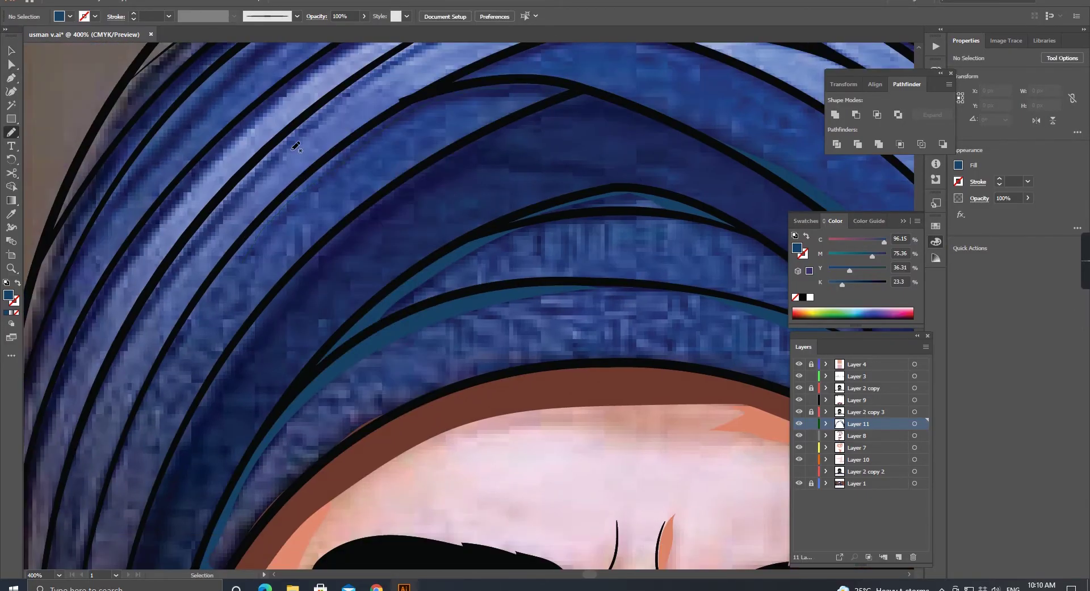
scroll(518, 182, left, 3)
scroll(348, 297, left, 5)
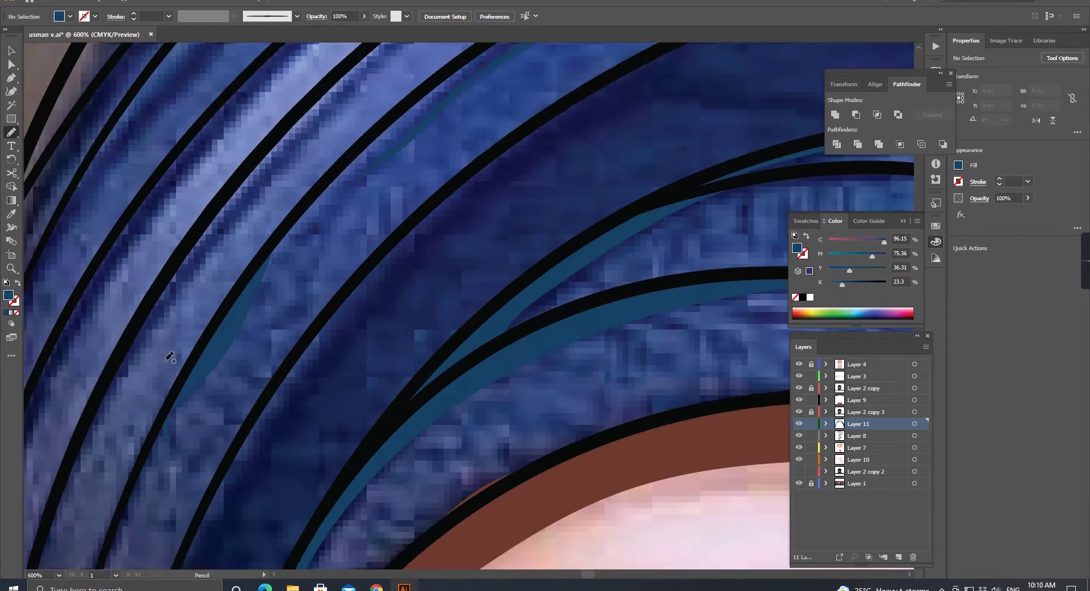
scroll(165, 356, up, 2)
scroll(135, 246, up, 5)
scroll(88, 366, up, 2)
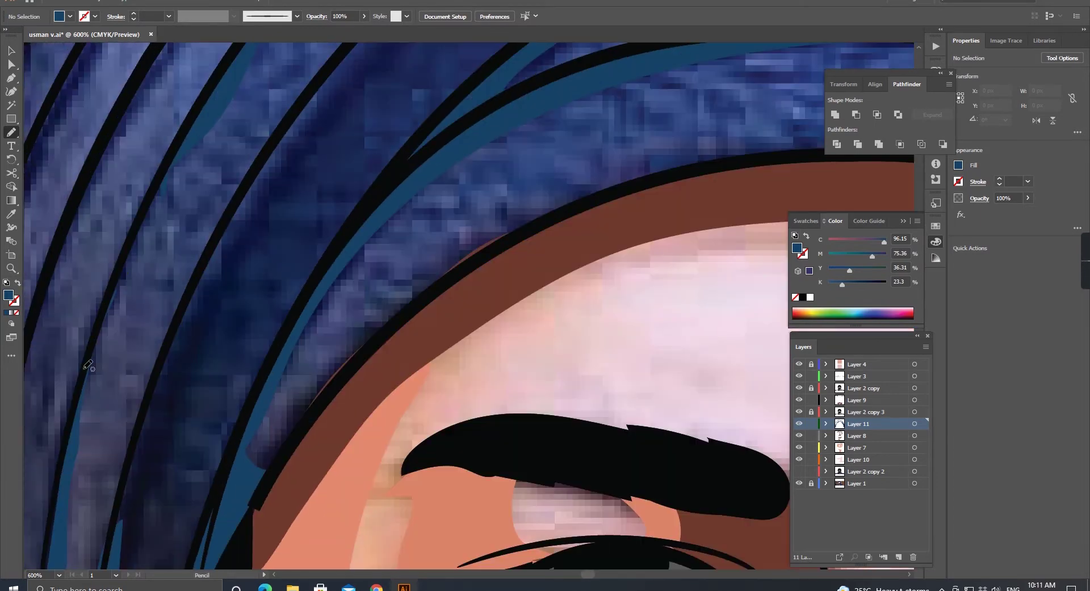
scroll(253, 434, down, 1)
scroll(276, 325, down, 1)
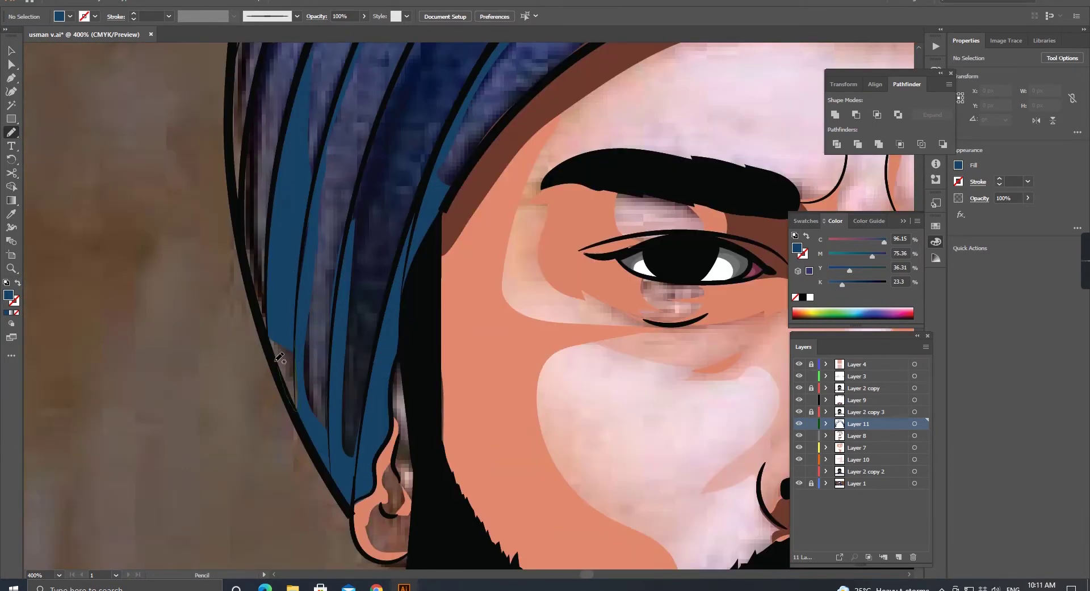
scroll(295, 227, up, 1)
scroll(309, 151, right, 3)
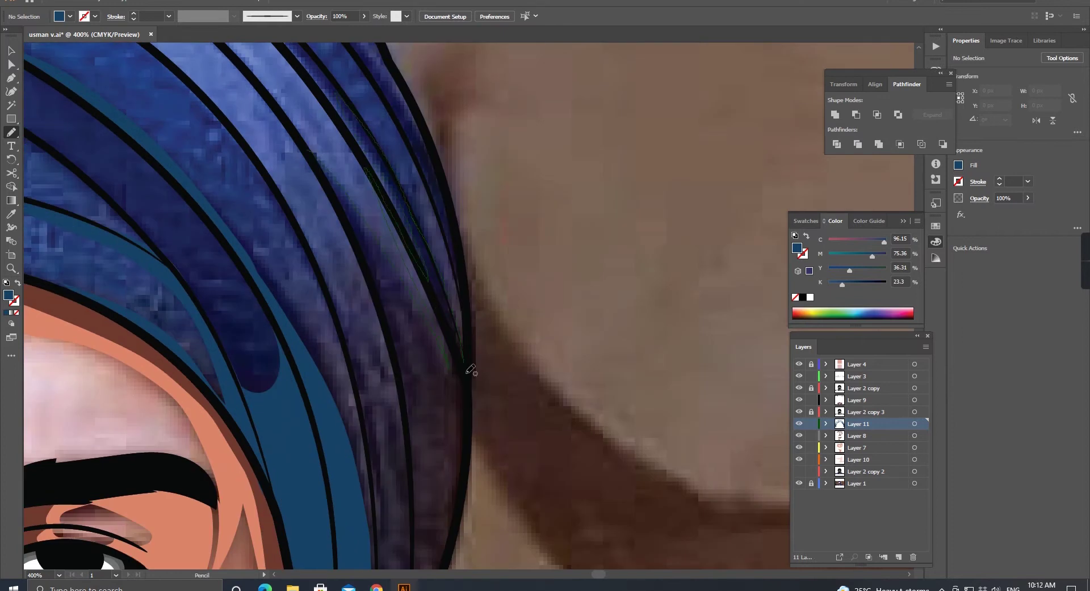
scroll(391, 322, down, 2)
scroll(339, 284, up, 3)
scroll(672, 311, down, 1)
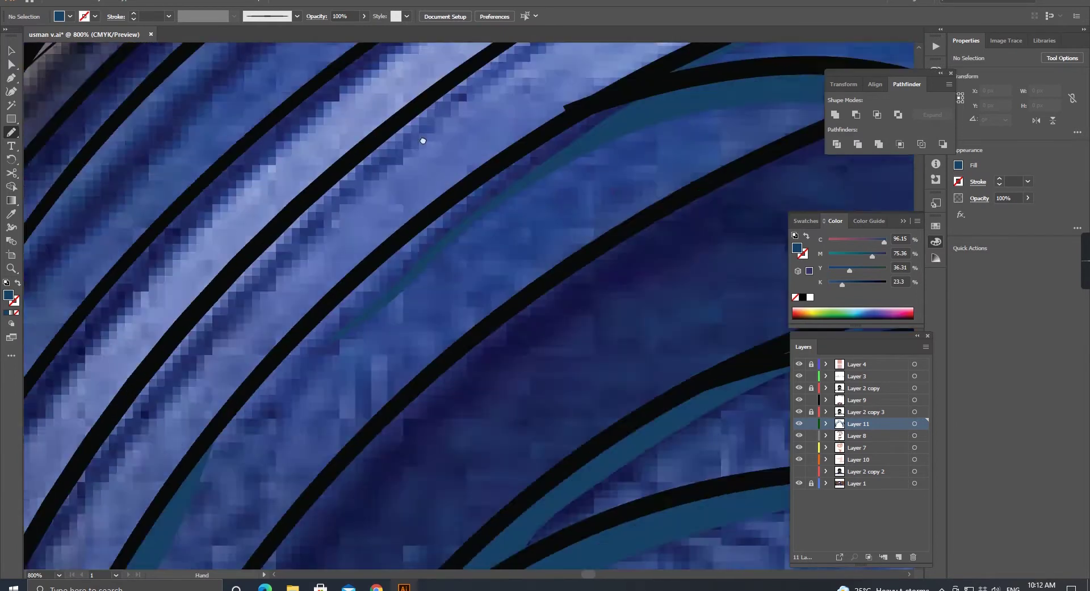
scroll(423, 138, down, 2)
scroll(194, 231, up, 2)
scroll(193, 231, up, 2)
scroll(194, 231, up, 2)
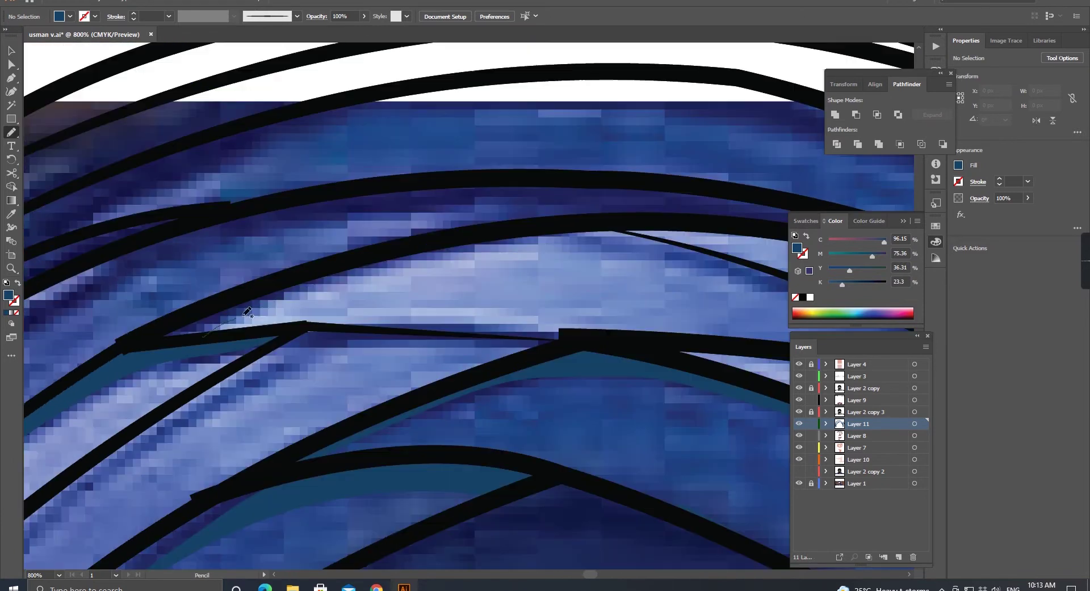
drag(559, 77, 262, 248)
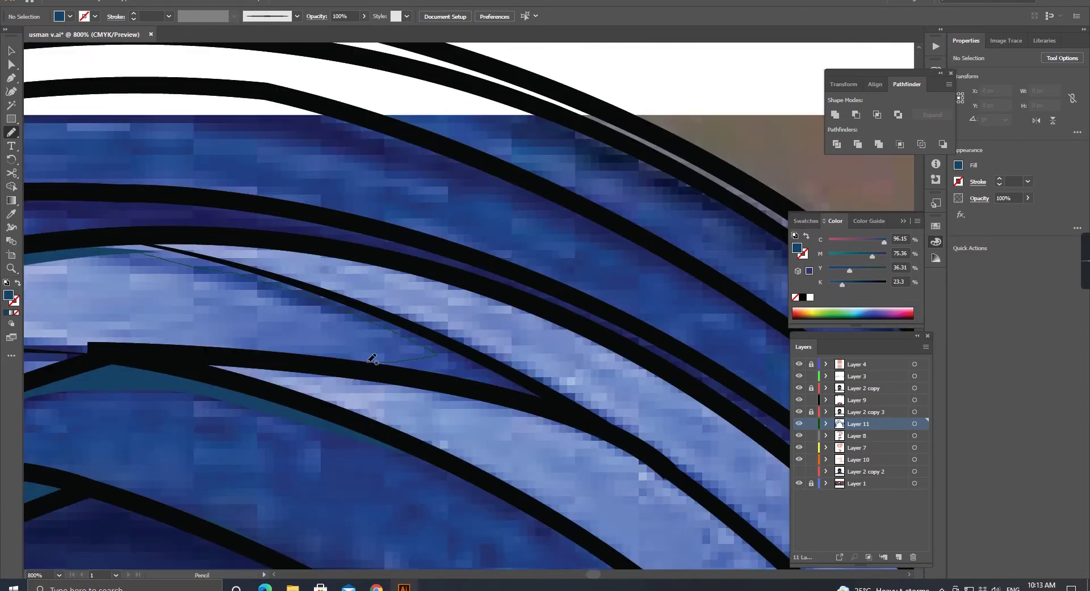
scroll(262, 249, down, 3)
scroll(567, 265, up, 2)
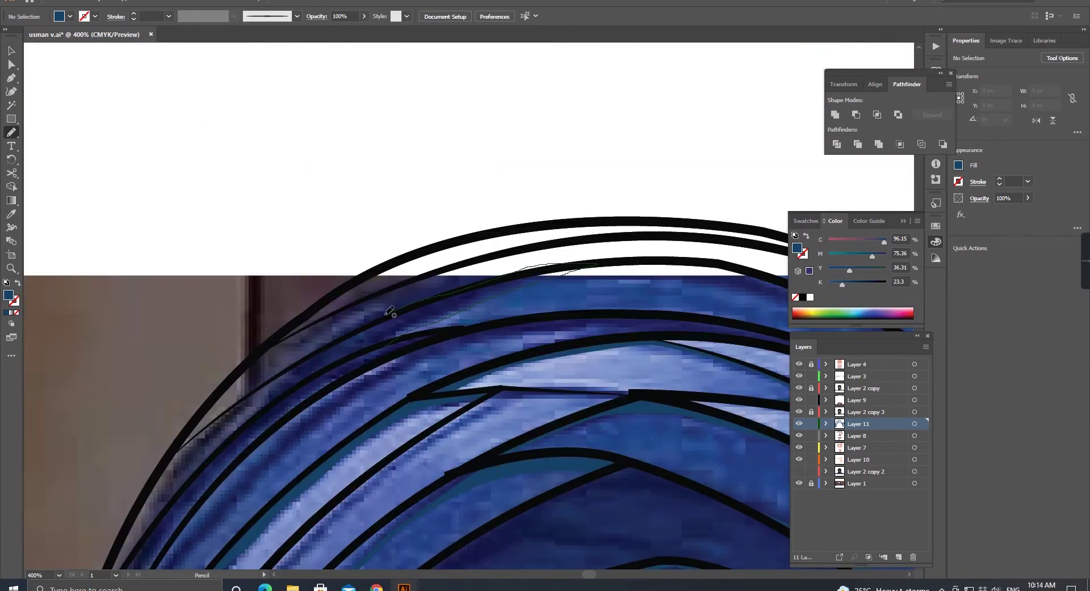
scroll(390, 311, down, 3)
scroll(345, 439, left, 4)
scroll(600, 177, down, 3)
scroll(545, 275, up, 3)
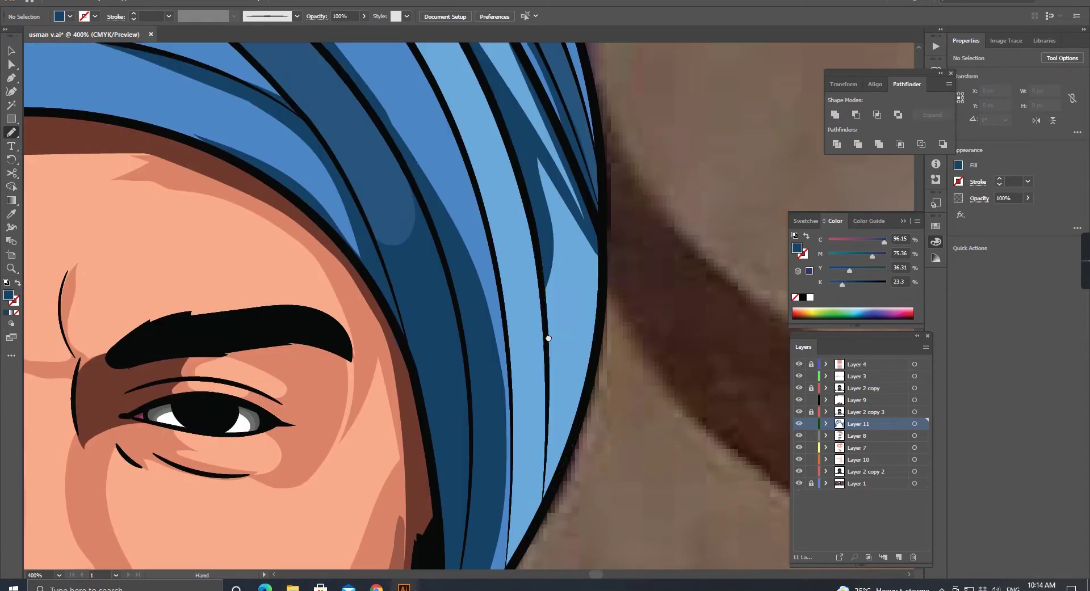
scroll(328, 243, left, 5)
scroll(250, 308, down, 4)
scroll(235, 248, up, 4)
scroll(236, 248, up, 2)
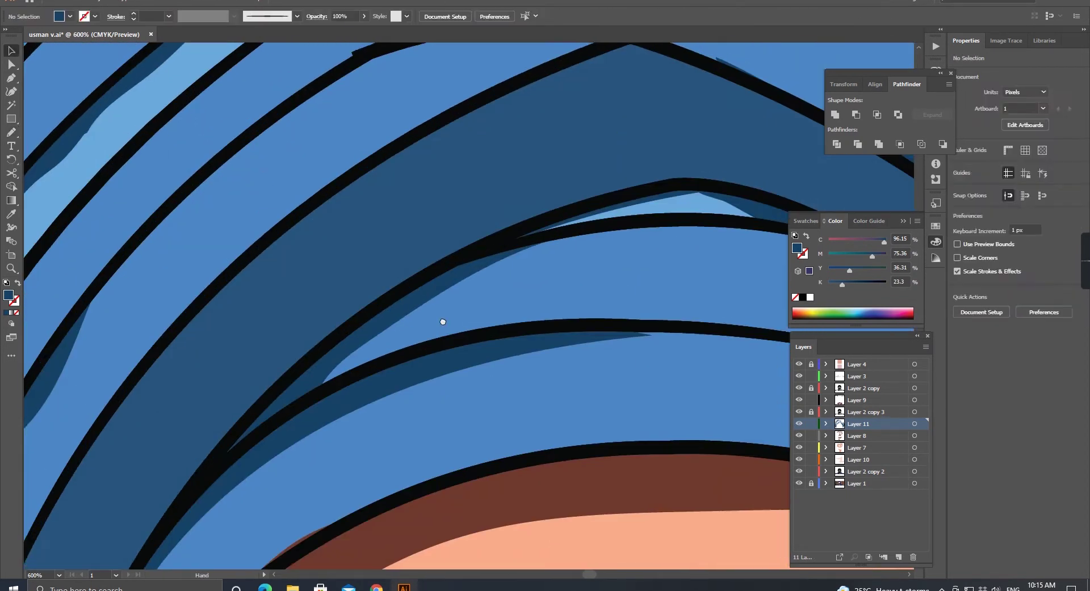
Step: Pencil dark shadow strokes along the turban folds, including its left side
drag(99, 452, 452, 295)
scroll(280, 316, up, 3)
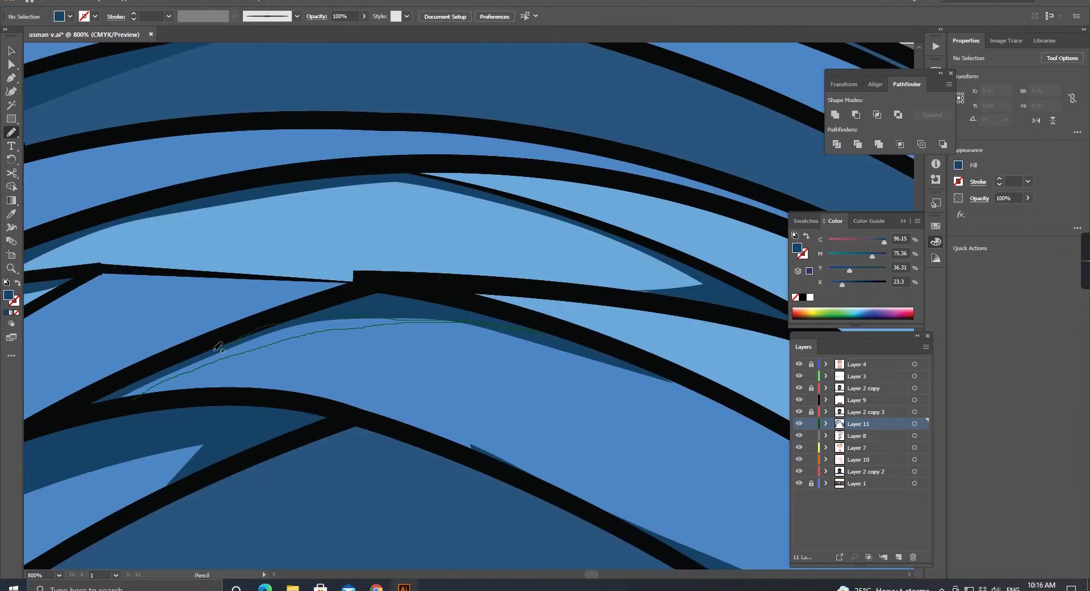
scroll(207, 316, up, 3)
scroll(433, 409, down, 2)
drag(392, 249, 369, 218)
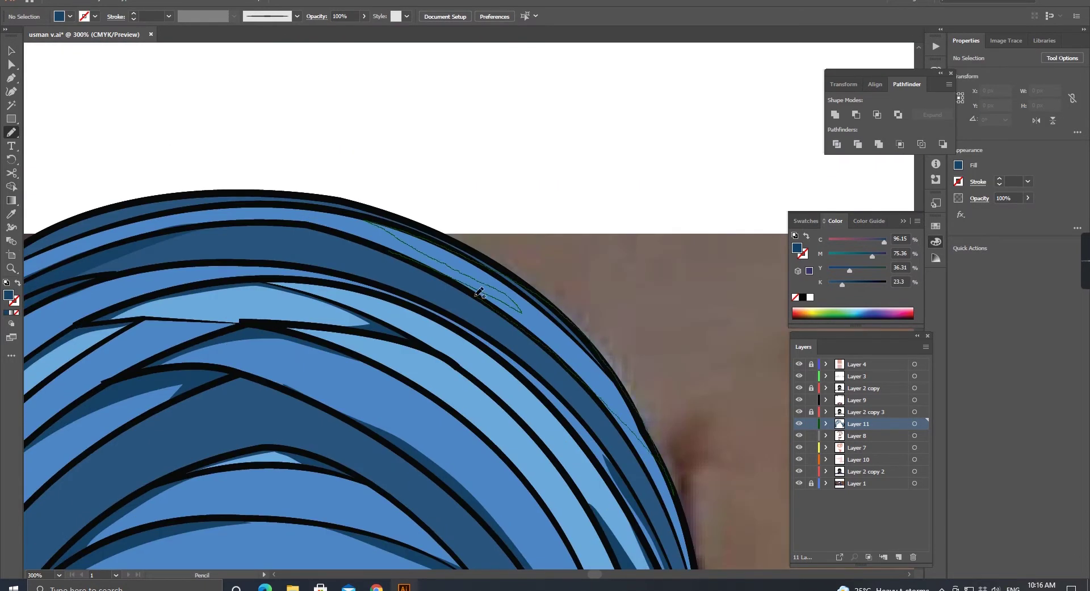
scroll(541, 337, down, 5)
scroll(455, 256, right, 3)
scroll(494, 249, down, 3)
scroll(208, 301, up, 3)
drag(165, 397, 208, 301)
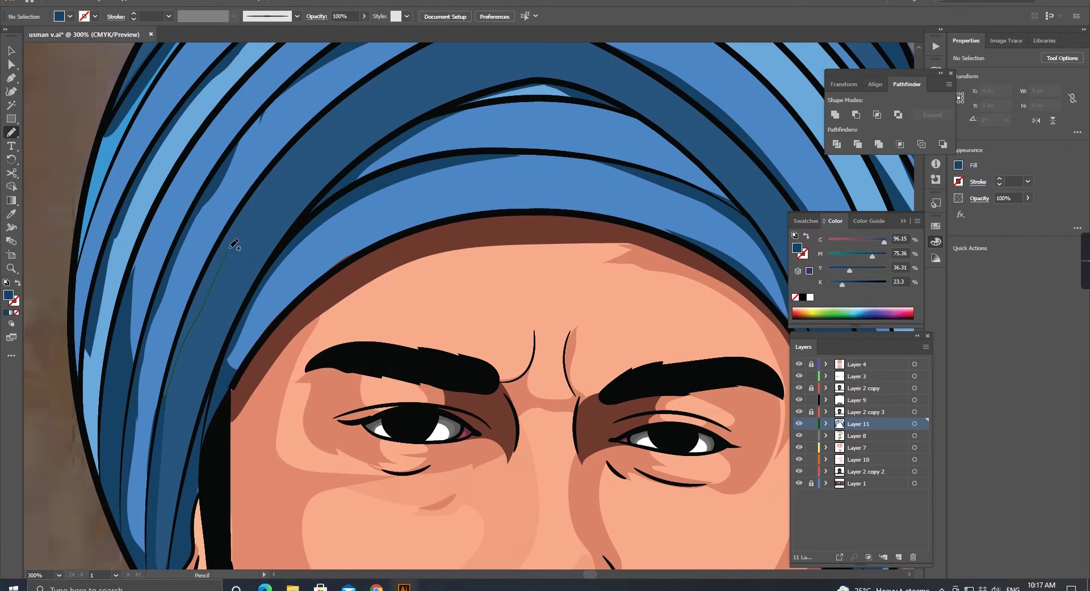
Step: Extend the dark shadow stroke on the turban's left side
scroll(365, 243, down, 2)
scroll(126, 418, up, 3)
scroll(431, 284, down, 5)
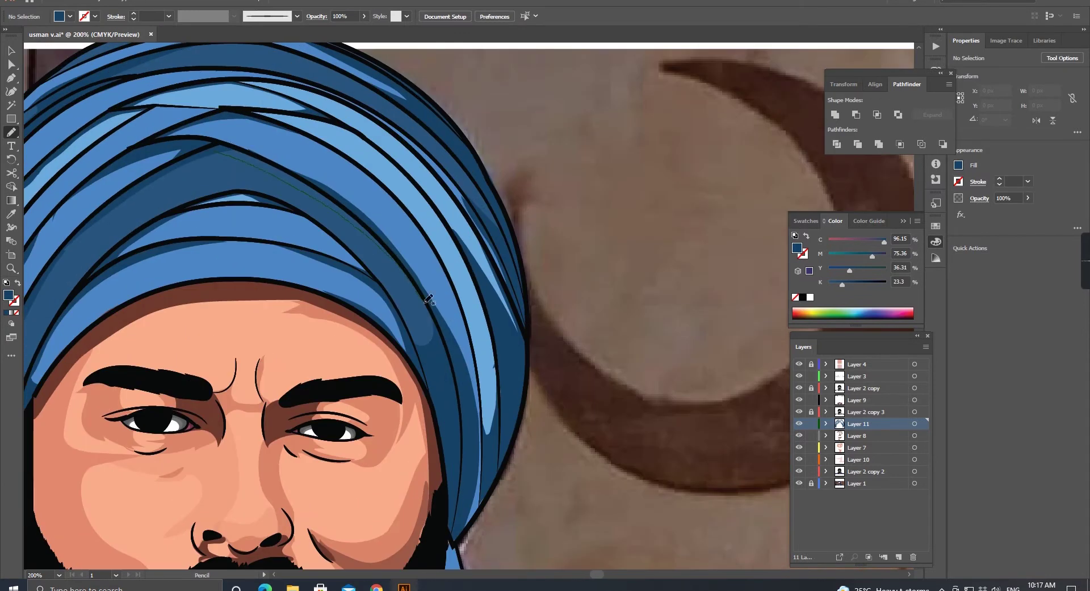
scroll(430, 284, up, 2)
scroll(430, 283, up, 3)
scroll(430, 284, right, 2)
scroll(161, 316, down, 3)
scroll(161, 316, up, 3)
mouse_move(135, 352)
mouse_down()
mouse_move(248, 143)
mouse_move(309, 69)
mouse_up()
Step: Add a shadow stroke across the turban, then lower Magenta and Yellow to cool its blues
scroll(390, 256, down, 3)
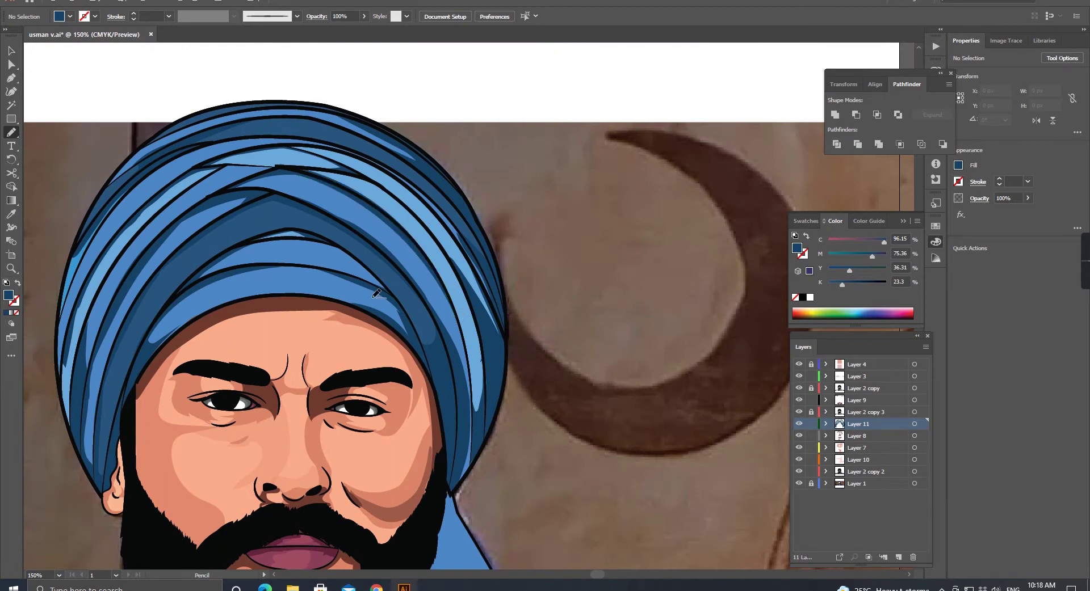
scroll(377, 294, up, 3)
drag(250, 182, 406, 239)
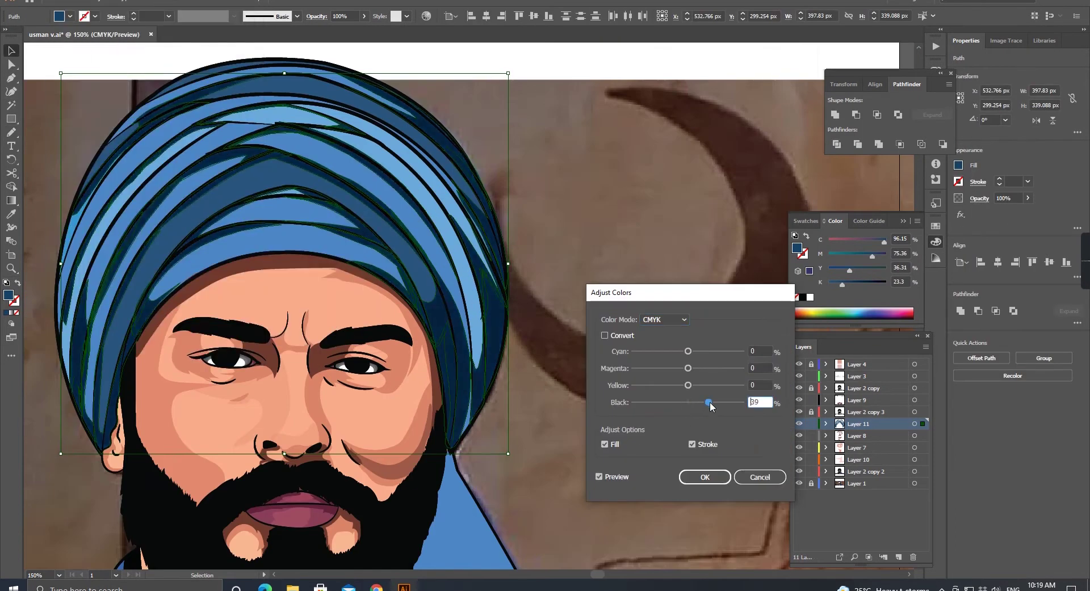
drag(689, 368, 688, 368)
drag(688, 386, 681, 385)
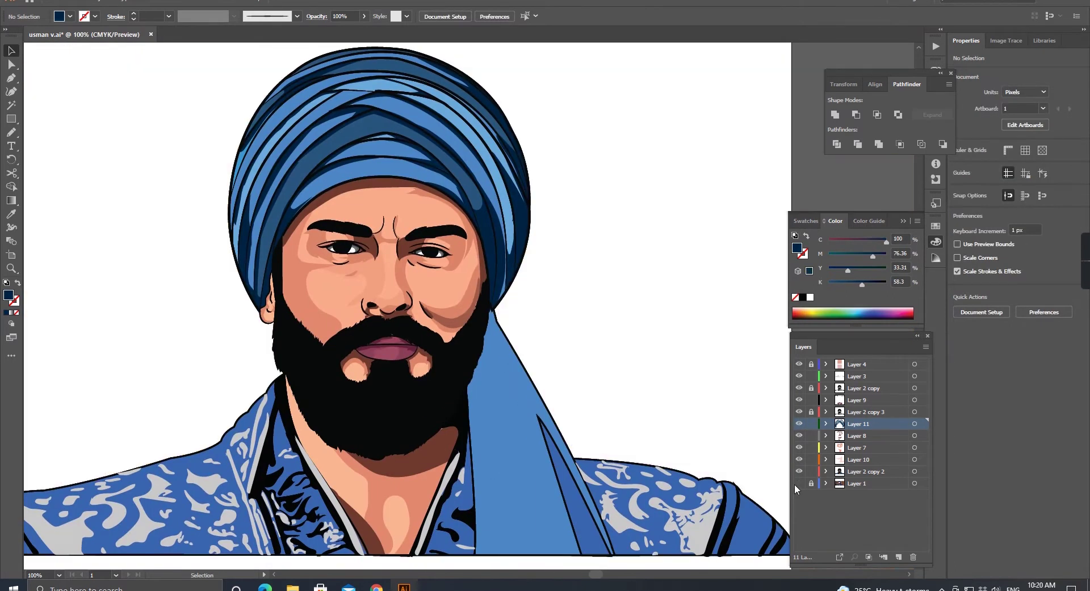
Step: Create Layer 12 and sample the turban blue with the Eyedropper as the fill
click(877, 436)
key(ctrl+l)
key(i)
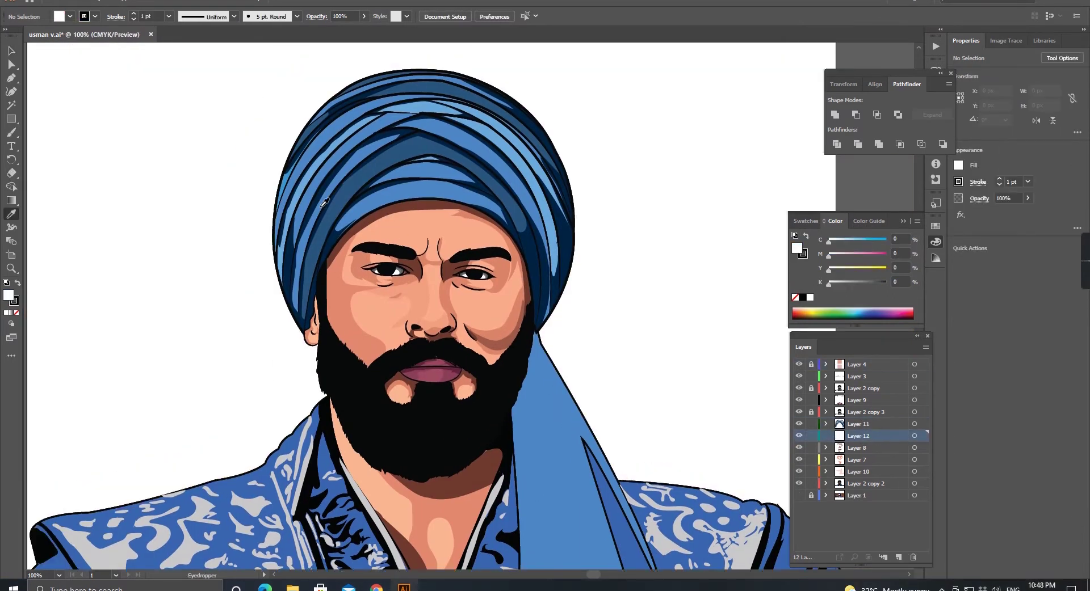
double_click(8, 295)
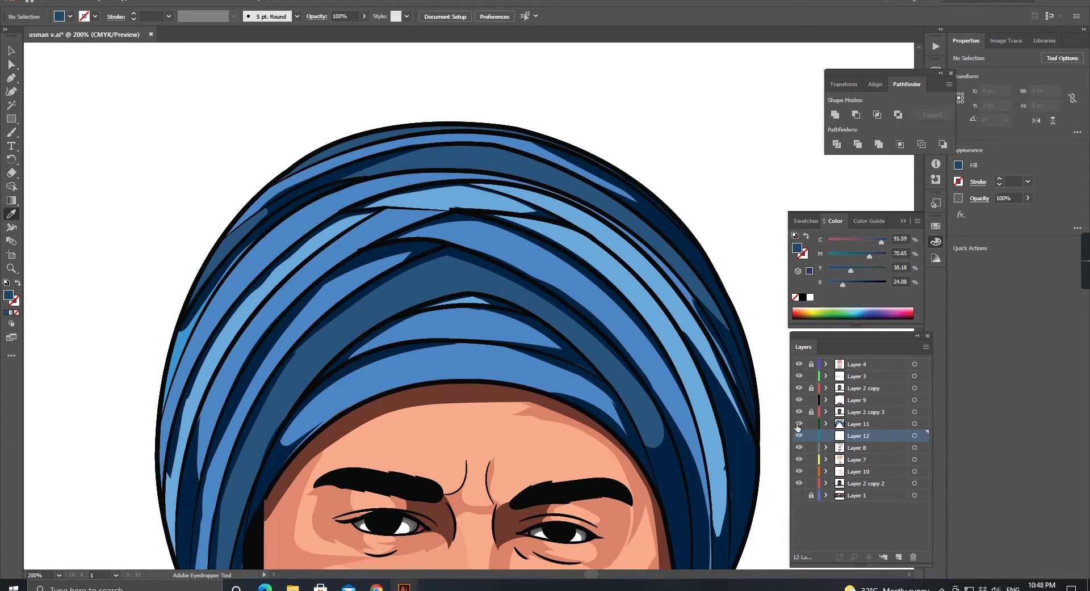
Step: Switch to the Pencil tool and confirm its options
key(n)
scroll(403, 478, up, 2)
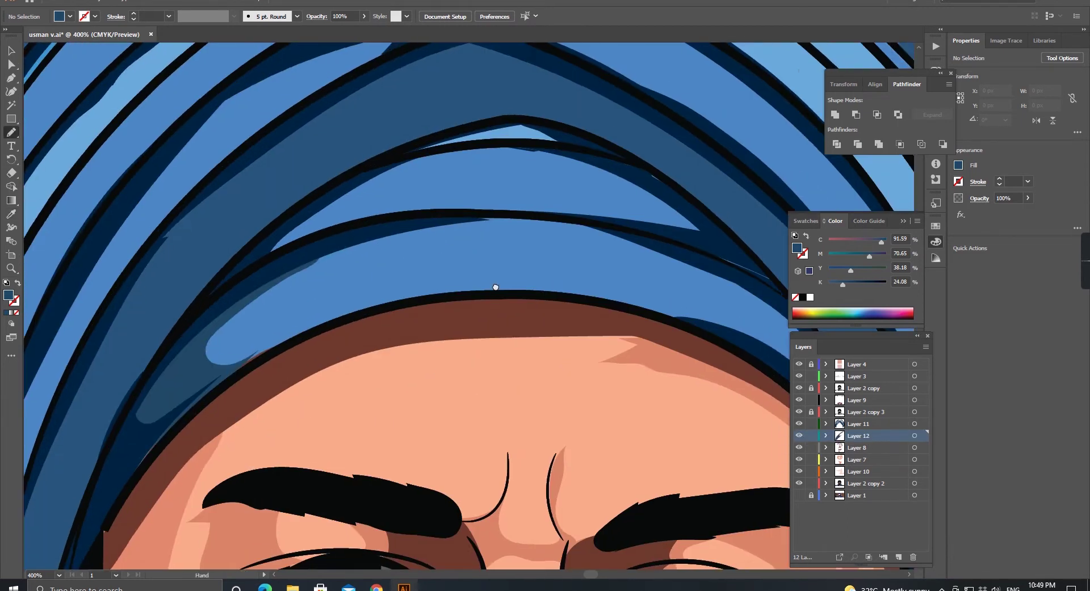
scroll(492, 287, down, 1)
scroll(523, 333, down, 1)
scroll(486, 253, down, 1)
scroll(315, 274, up, 2)
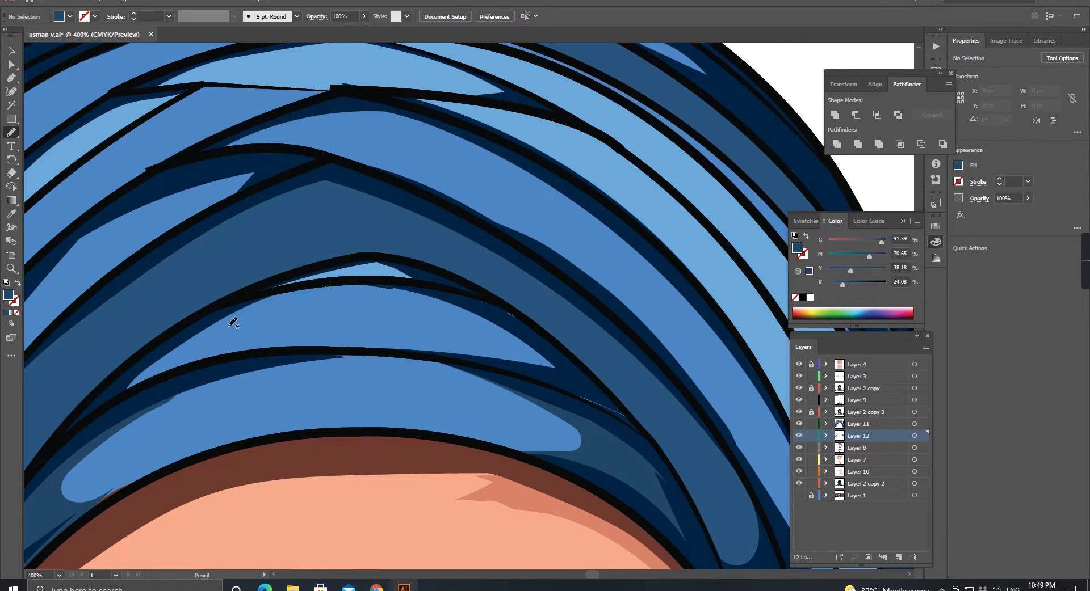
scroll(231, 319, up, 1)
scroll(121, 361, up, 2)
key(Return)
click(557, 377)
Step: Draw filled dark-blue shadow shapes across the turban folds
drag(488, 295, 365, 219)
scroll(134, 426, up, 1)
scroll(552, 487, down, 2)
drag(330, 292, 524, 362)
scroll(180, 241, down, 2)
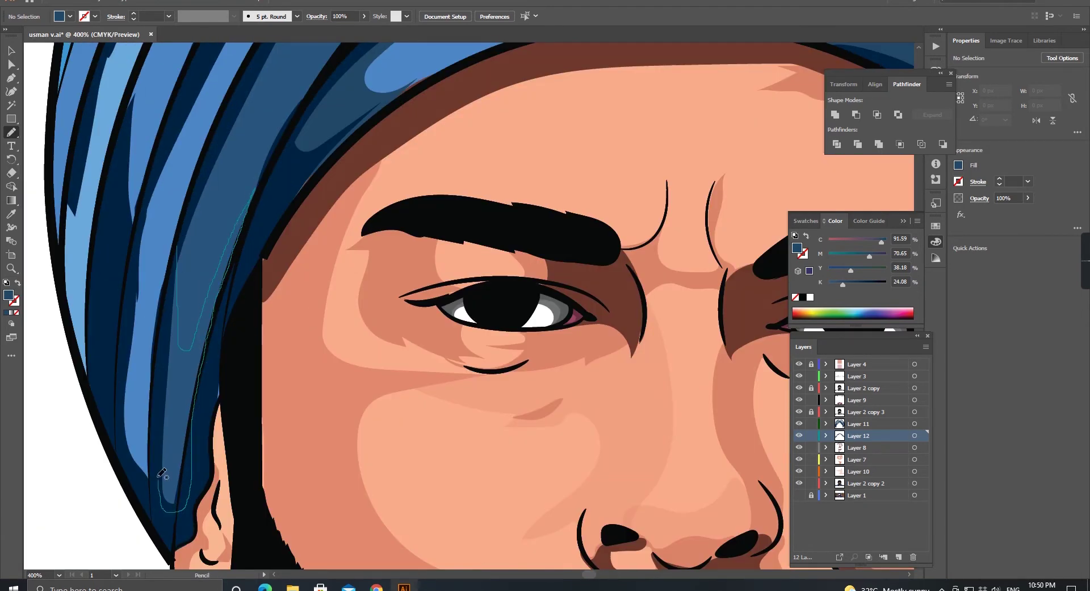
drag(161, 474, 163, 476)
scroll(270, 212, left, 3)
scroll(253, 432, up, 1)
drag(318, 352, 316, 360)
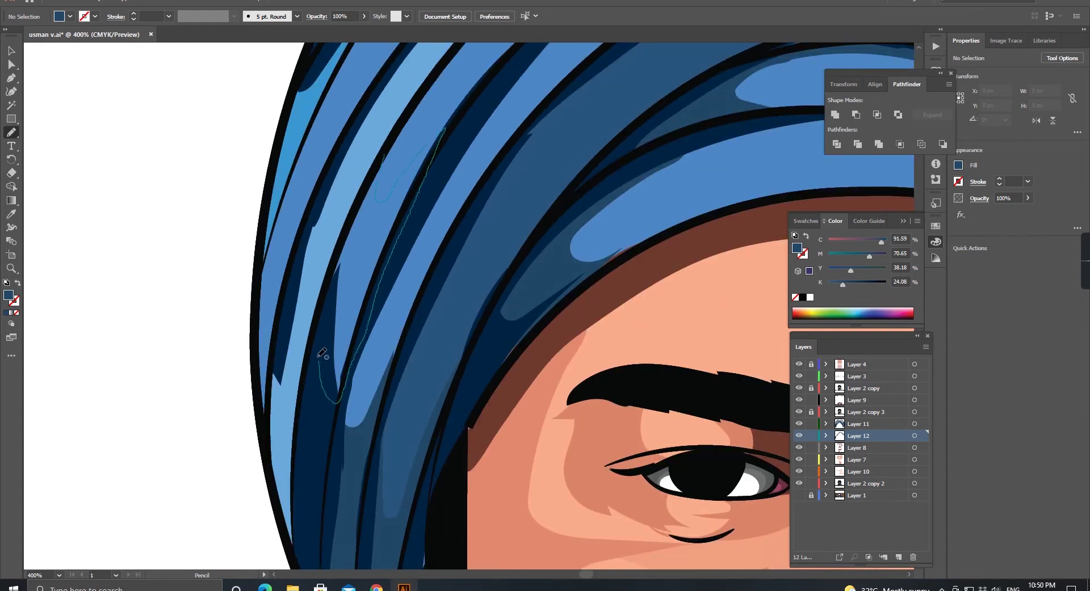
scroll(260, 262, up, 1)
scroll(308, 473, down, 2)
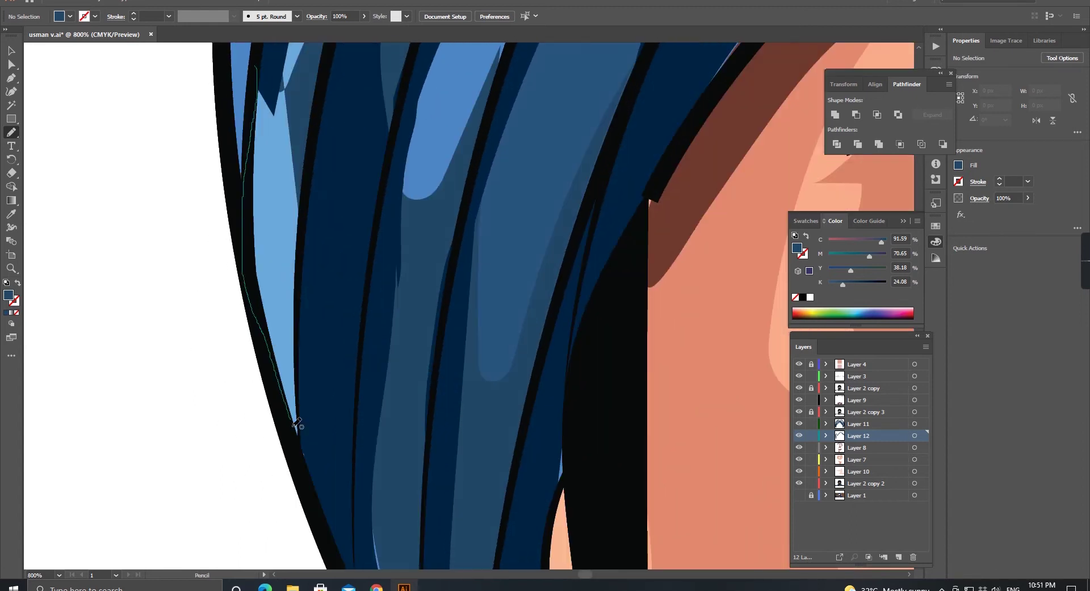
scroll(296, 418, up, 3)
drag(282, 185, 291, 345)
Step: Pick up an existing turban shadow's colour, then clear the selection
scroll(401, 342, down, 2)
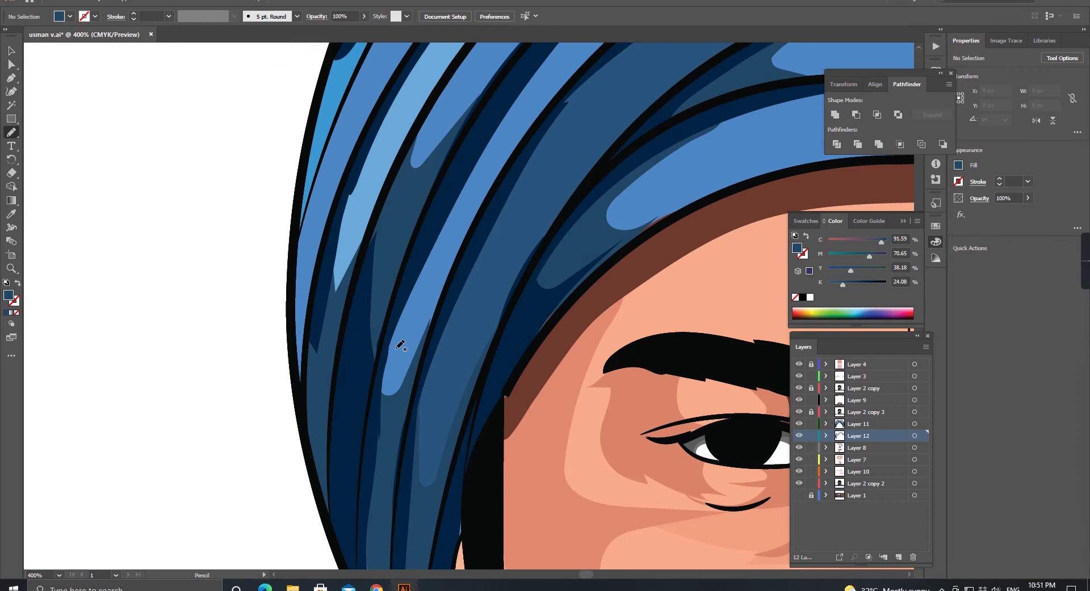
scroll(340, 283, down, 1)
scroll(292, 238, up, 2)
scroll(292, 238, up, 1)
scroll(324, 231, up, 1)
scroll(308, 405, down, 1)
scroll(307, 418, down, 1)
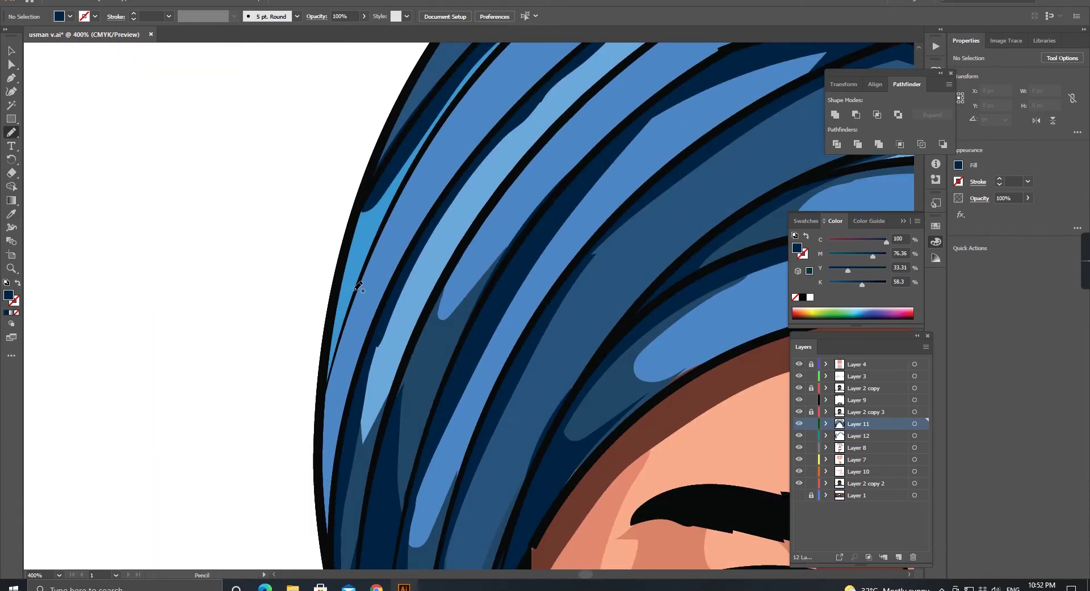
scroll(285, 335, down, 2)
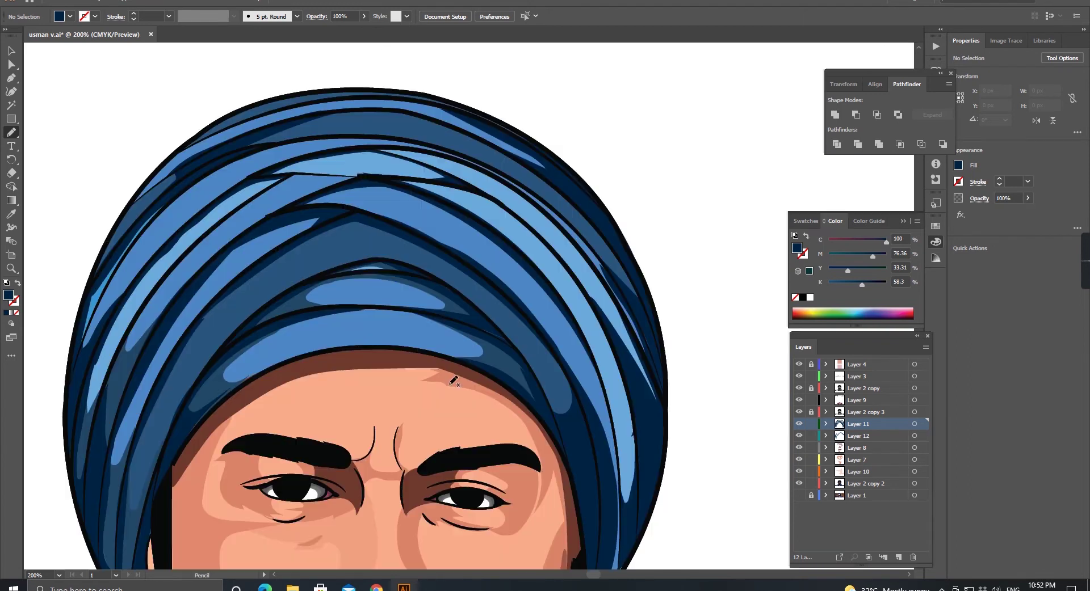
ctrl+click(129, 360)
key(ctrl+shift+a)
Step: Add thin shadow strokes on the turban's right side and top
scroll(488, 229, down, 2)
scroll(449, 281, right, 3)
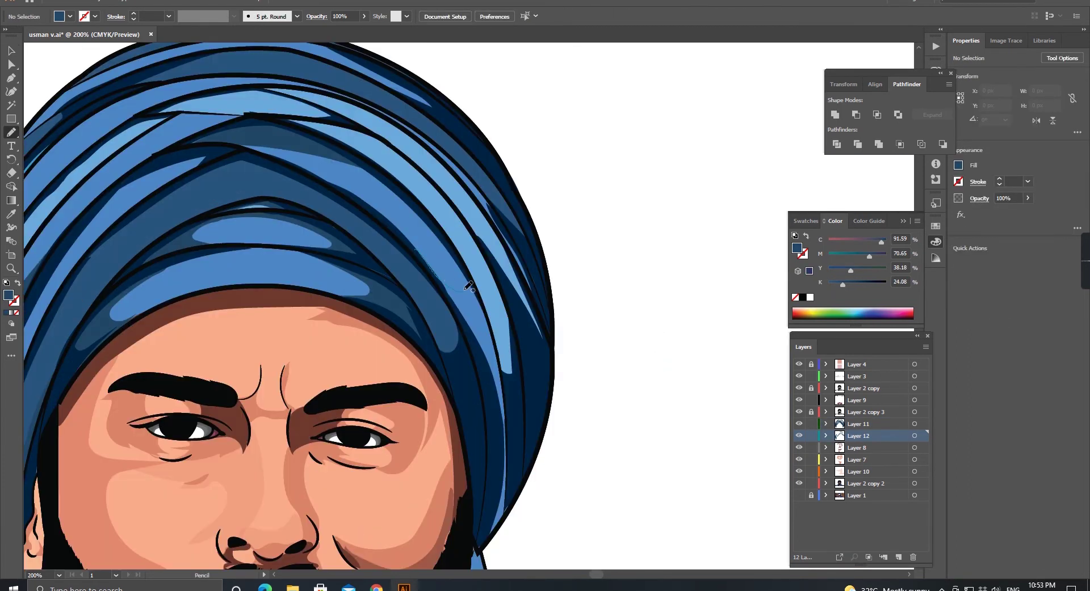
scroll(398, 234, up, 1)
scroll(397, 234, left, 2)
drag(453, 244, 514, 299)
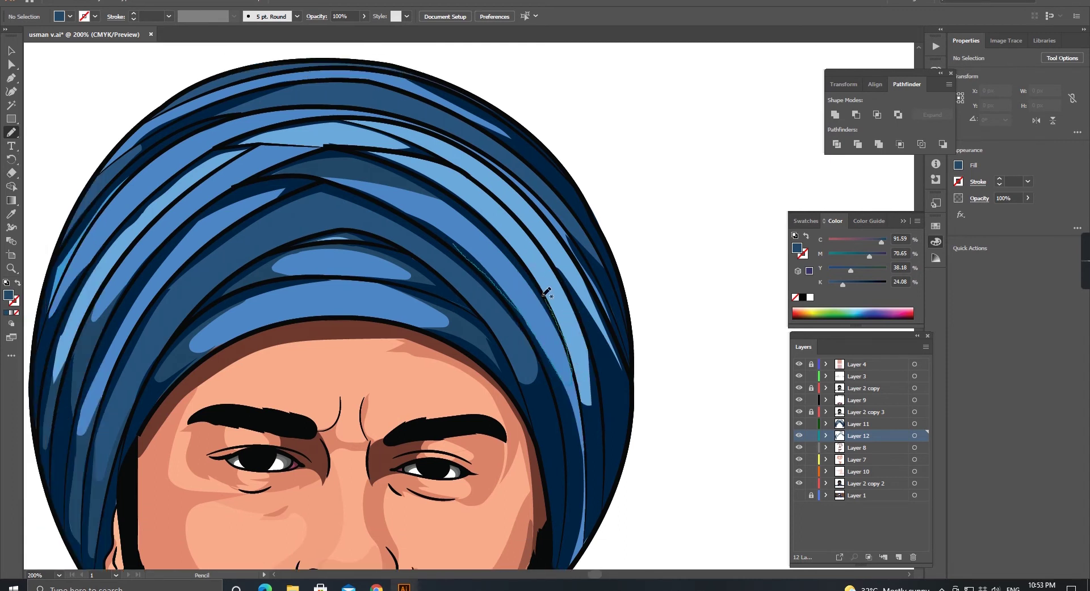
scroll(504, 297, up, 5)
scroll(504, 297, left, 5)
drag(369, 372, 326, 394)
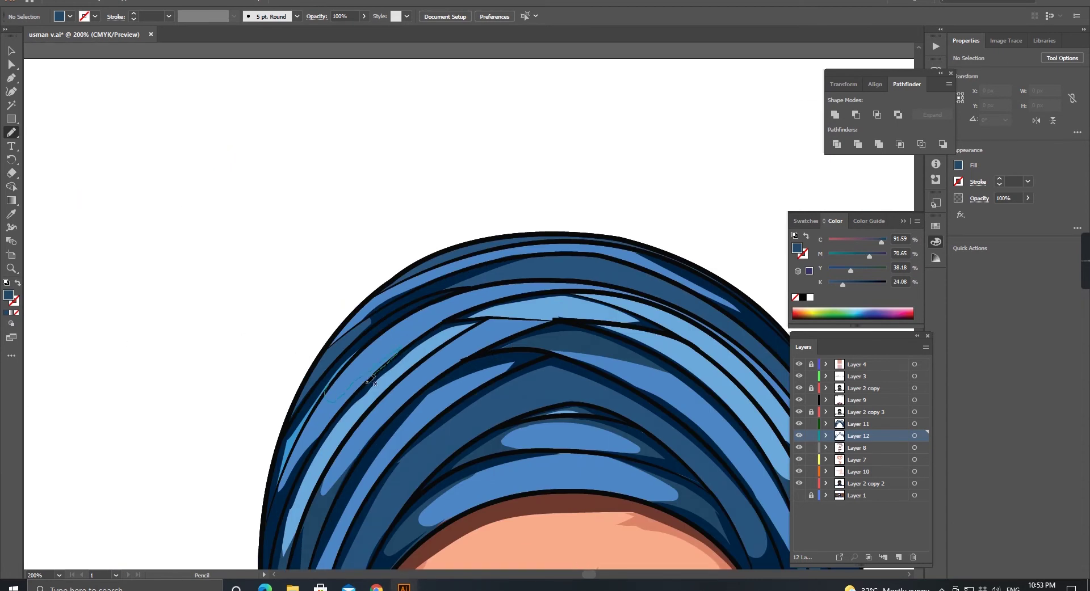
Step: Draw a shadow stroke along the upper turban fold
scroll(332, 366, down, 2)
scroll(394, 269, up, 4)
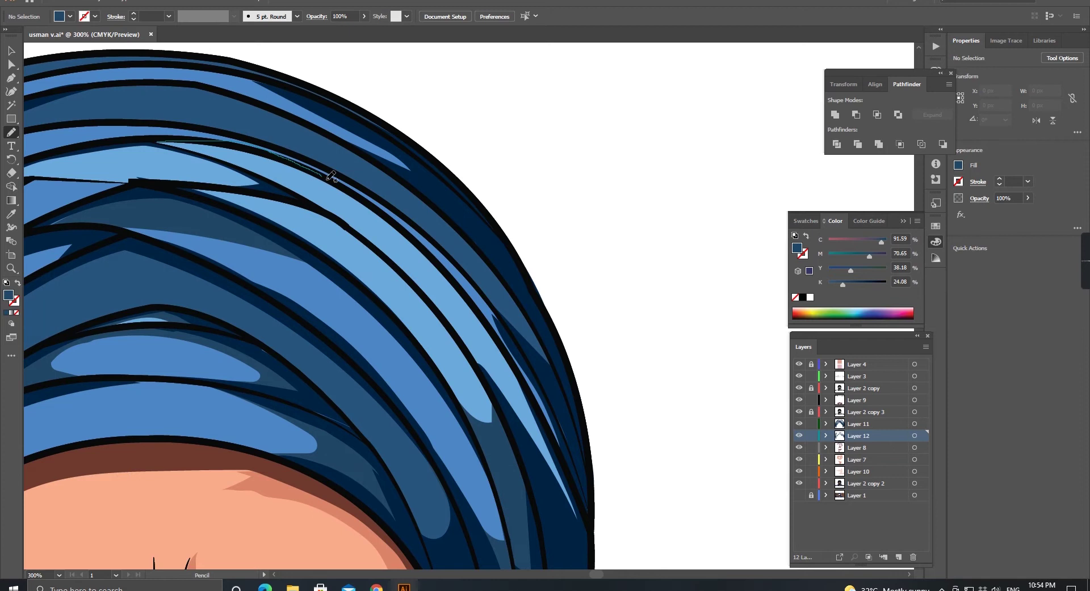
scroll(350, 220, left, 10)
scroll(350, 220, up, 2)
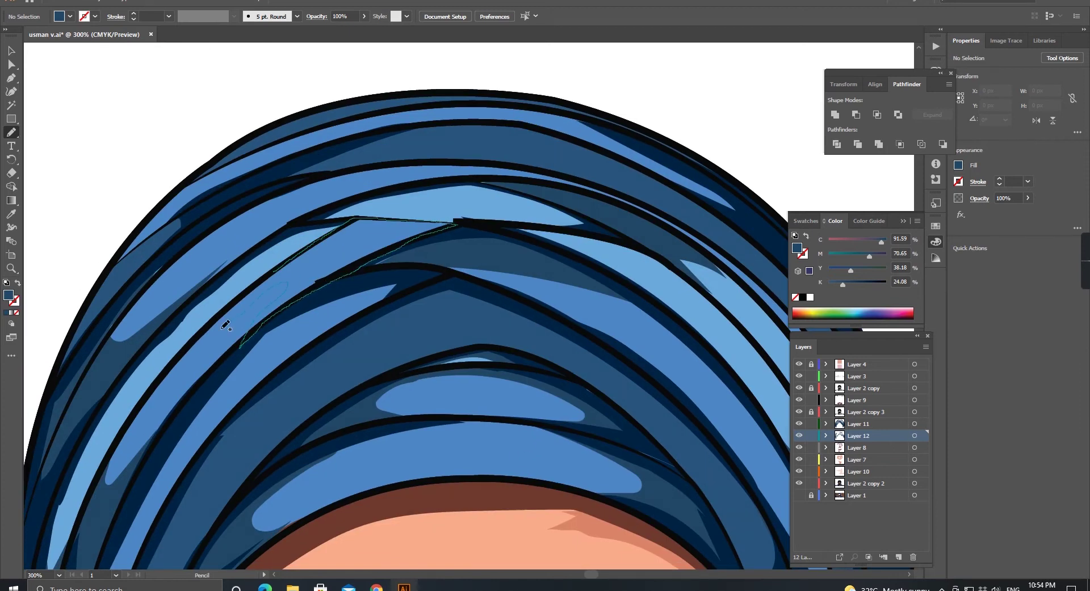
scroll(198, 407, down, 2)
scroll(308, 358, up, 2)
drag(332, 293, 208, 299)
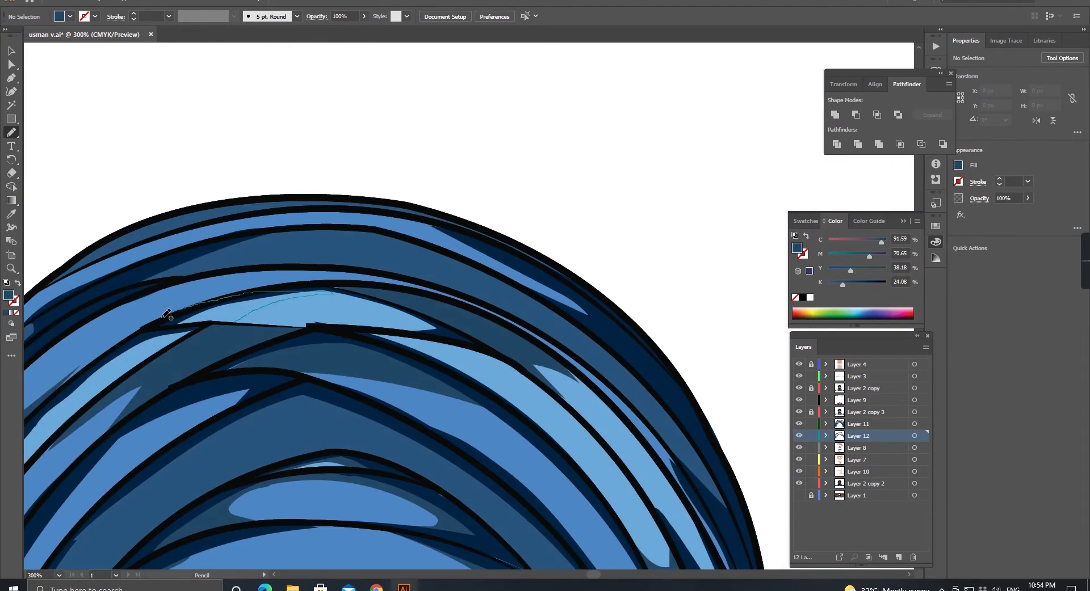
Step: Finish the remaining left-side turban shadow strokes and fit the whole portrait in view
scroll(208, 299, down, 1)
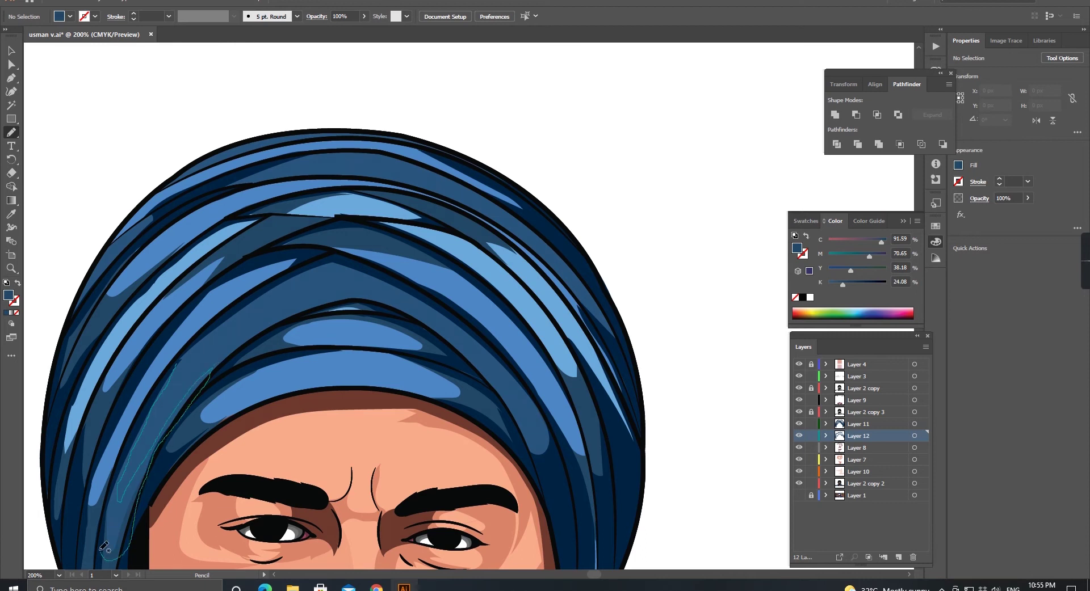
scroll(260, 217, down, 3)
scroll(260, 217, right, 5)
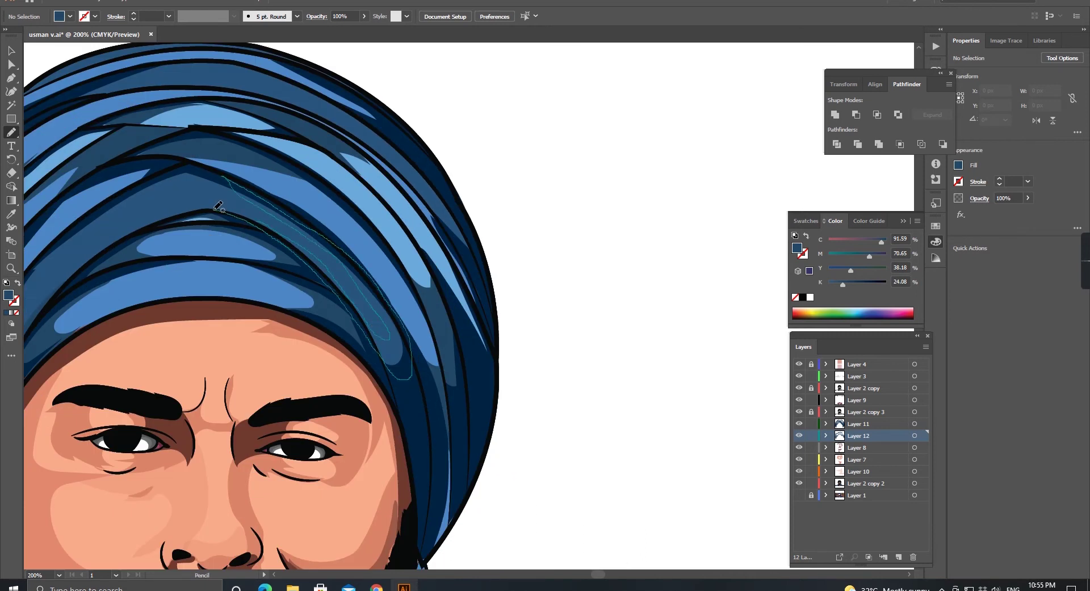
drag(423, 299, 431, 341)
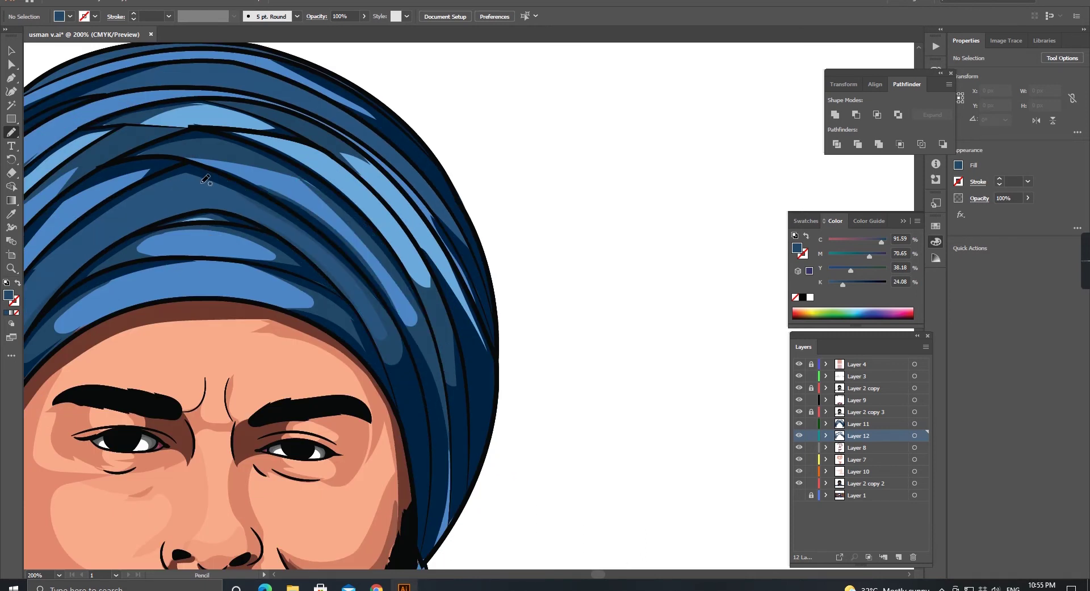
scroll(223, 325, up, 3)
scroll(224, 325, left, 5)
drag(119, 487, 97, 445)
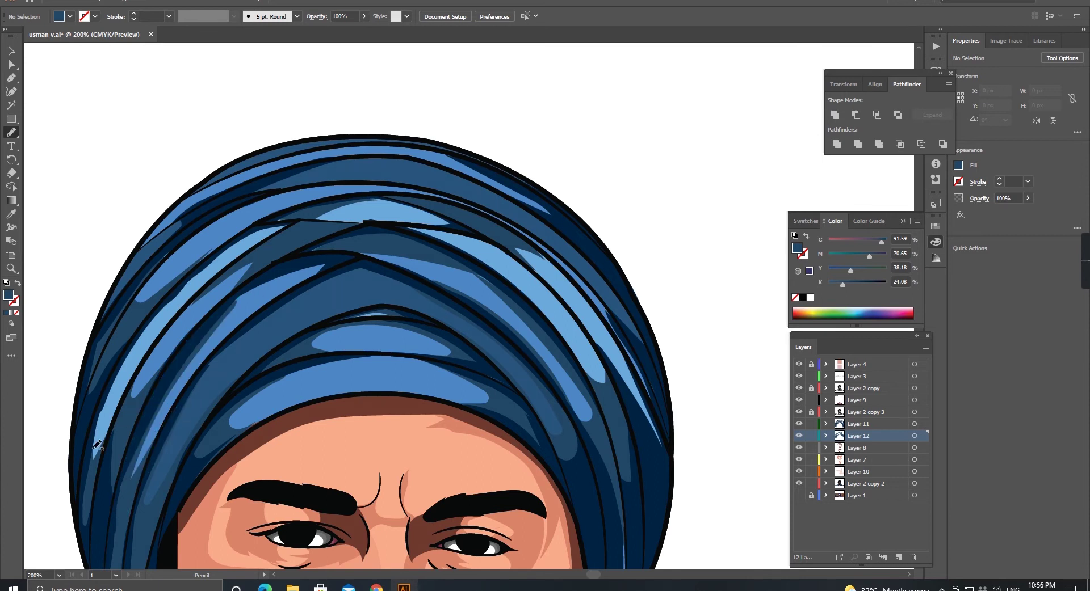
key(ctrl+0)
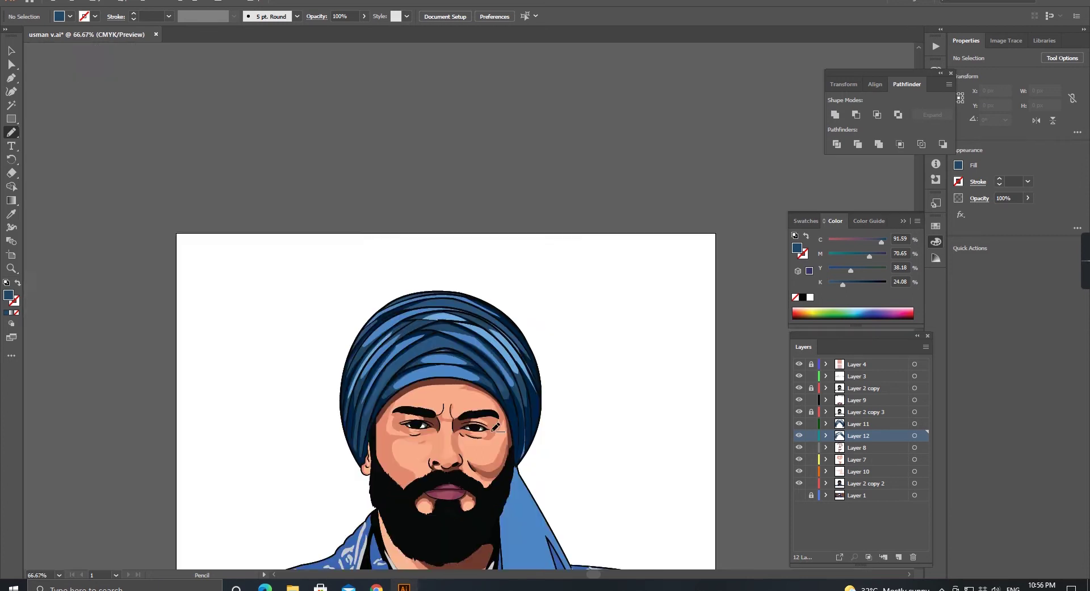
Step: Add Layer 13 and set a new fill colour for the turban highlights
click(898, 557)
double_click(9, 296)
click(589, 312)
scroll(296, 297, up, 3)
Step: Draw highlight shapes on the turban, switching the fill to a lighter blue
drag(576, 267, 292, 263)
double_click(8, 295)
click(591, 314)
key(i)
double_click(9, 295)
click(591, 406)
drag(576, 188, 472, 214)
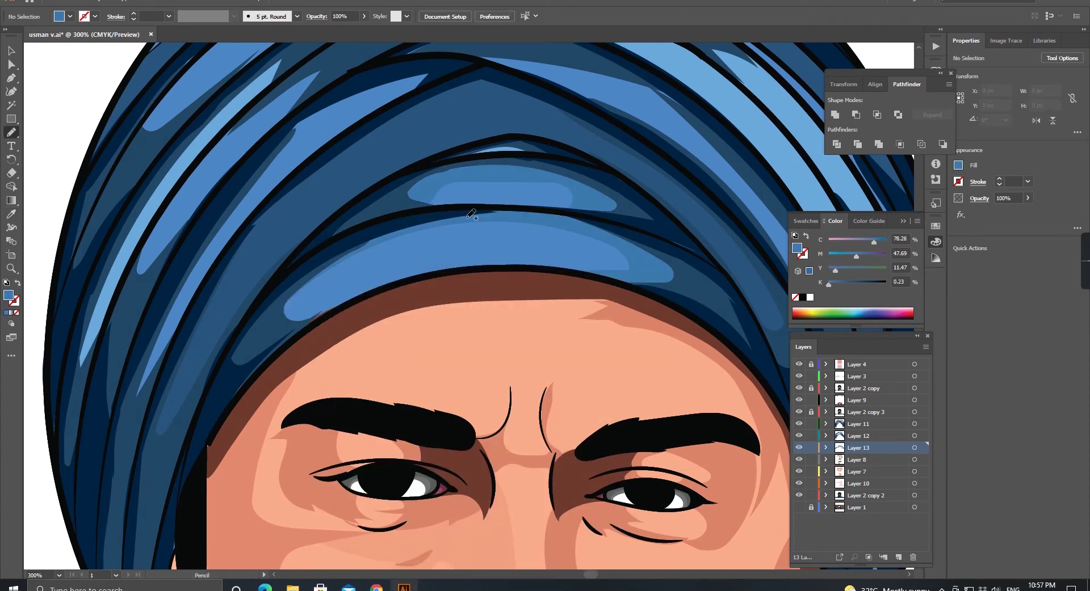
Step: Draw more lighter-blue highlight strokes along the turban's right side
scroll(331, 261, up, 3)
drag(299, 327, 329, 241)
scroll(403, 262, right, 5)
scroll(341, 255, right, 5)
mouse_move(262, 248)
mouse_down()
mouse_move(299, 255)
mouse_move(269, 373)
mouse_up()
scroll(269, 372, up, 3)
scroll(269, 373, right, 3)
scroll(130, 315, down, 3)
Step: Draw shading strands along the turban folds and across its top
drag(105, 241, 231, 355)
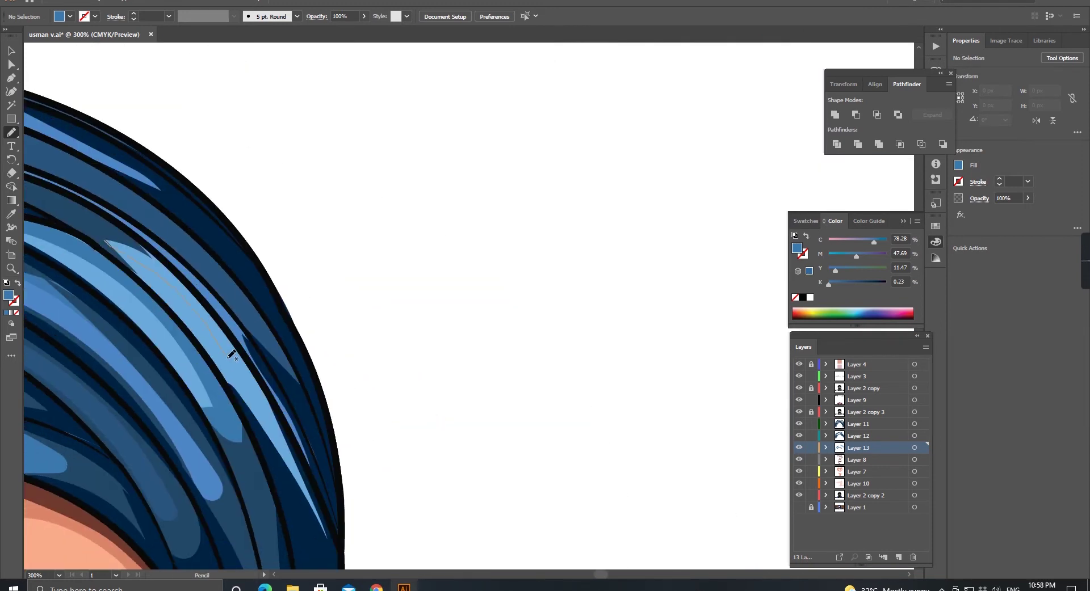
drag(163, 250, 316, 352)
drag(525, 391, 636, 528)
drag(155, 364, 359, 256)
drag(356, 147, 356, 148)
Step: Add strands at the turban's left and right edges, then zoom out to the whole bust
key(ctrl+minus)
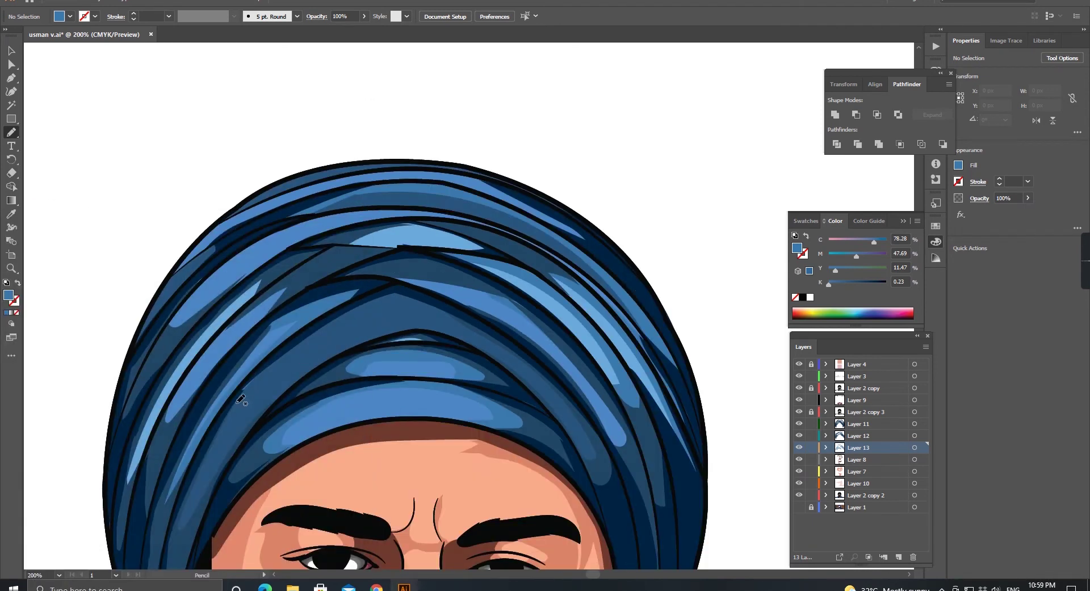
drag(180, 526, 180, 528)
drag(398, 511, 332, 375)
drag(586, 436, 594, 523)
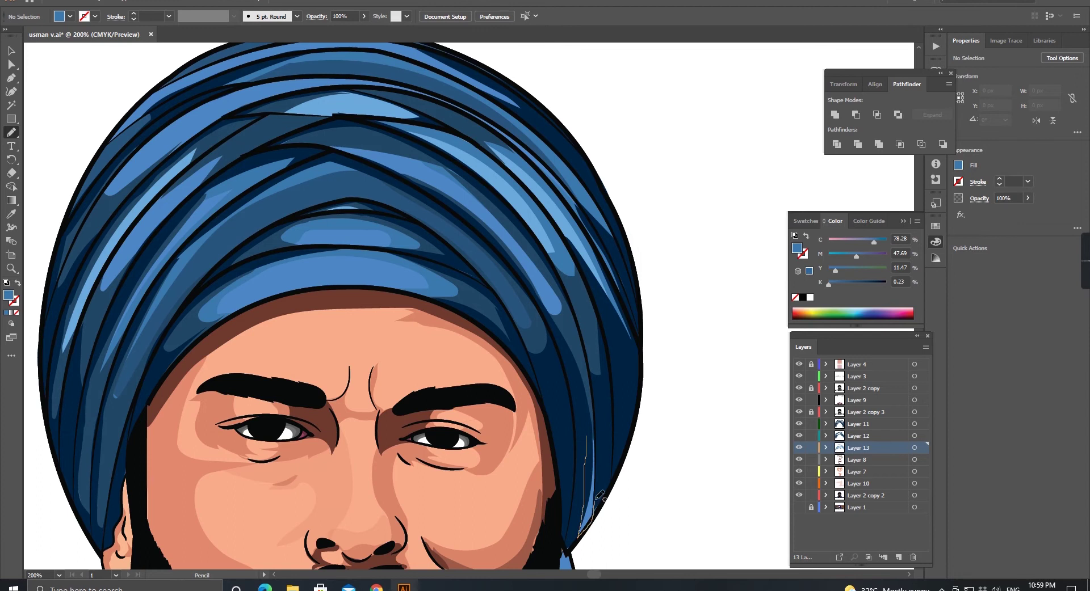
key(ctrl+minus)
key(ctrl+minus)
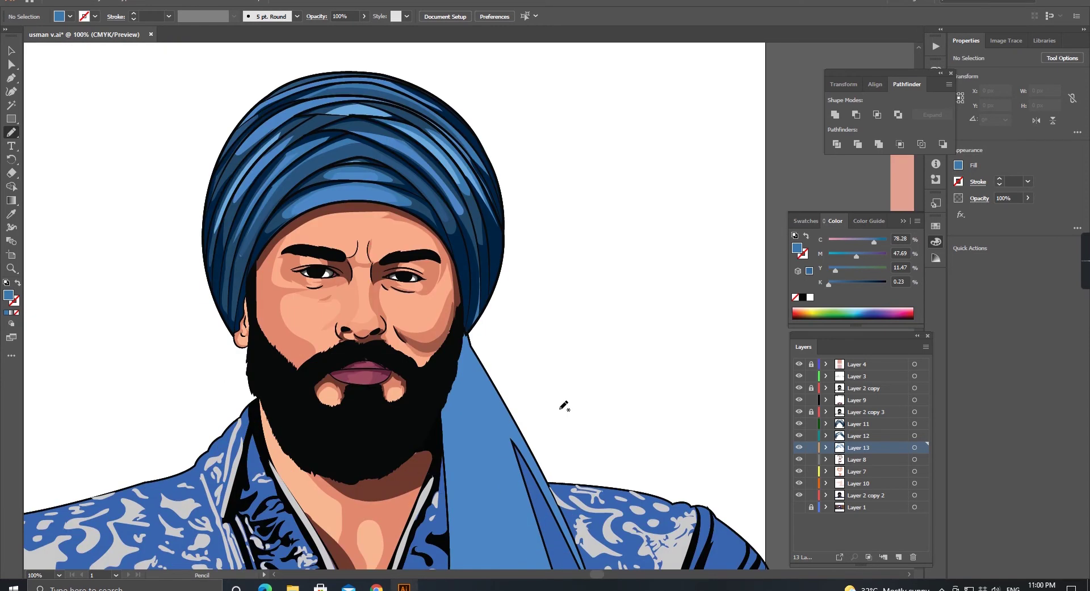
scroll(334, 353, up, 1)
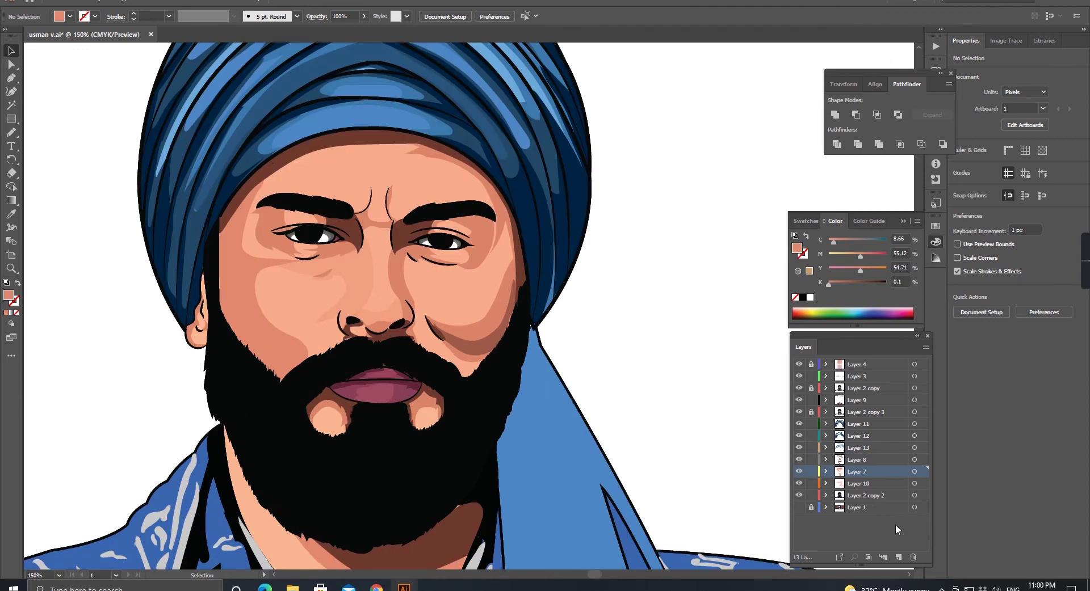
Step: Add Layer 14 with a darker skin fill and draw a shadow along the left jaw
click(898, 557)
double_click(797, 248)
click(584, 418)
key(ctrl+plus)
key(ctrl+plus)
key(n)
drag(200, 147, 198, 301)
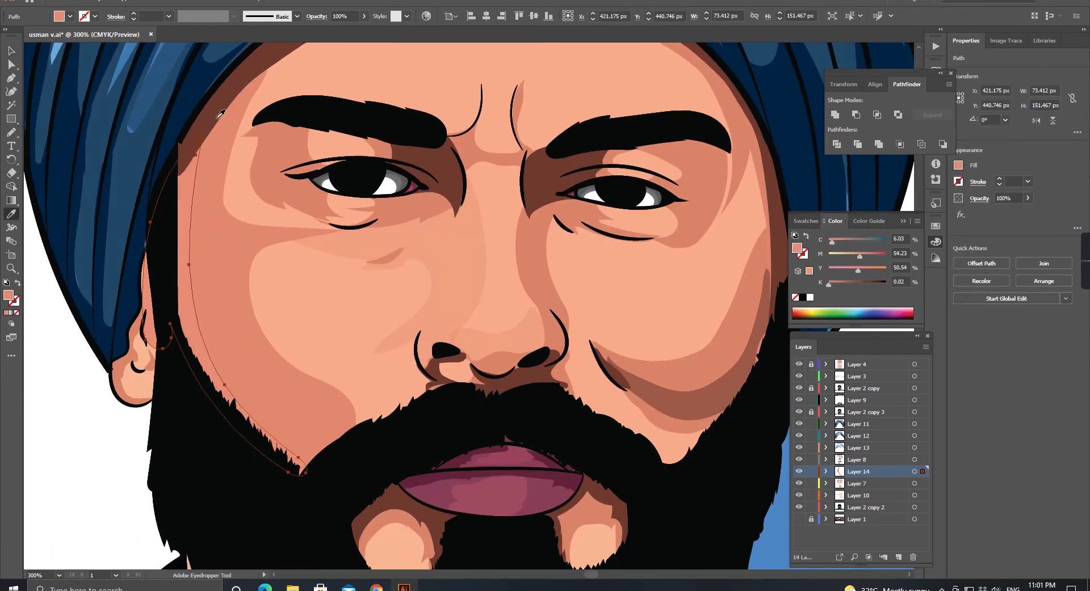
Step: Draw skin shadows along the nose-to-mouth fold and between the eyebrows
key(ctrl+minus)
key(ctrl+plus)
key(ctrl+plus)
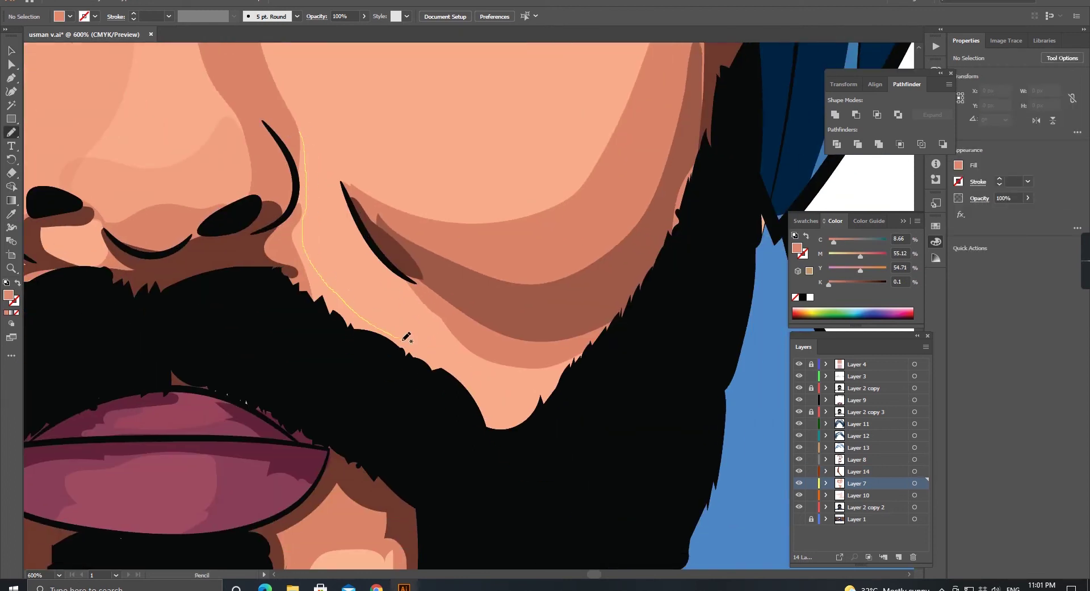
drag(596, 340, 426, 352)
scroll(590, 280, up, 5)
key(ctrl+plus)
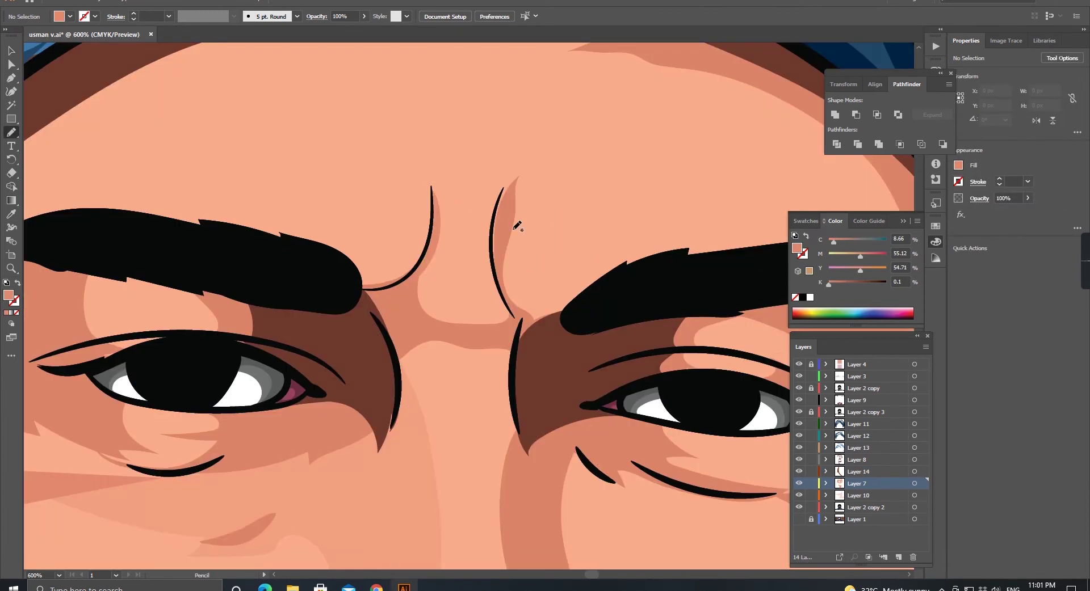
key(ctrl+plus)
key(ctrl+plus)
drag(336, 336, 426, 378)
key(ctrl+minus)
key(ctrl+minus)
key(ctrl+minus)
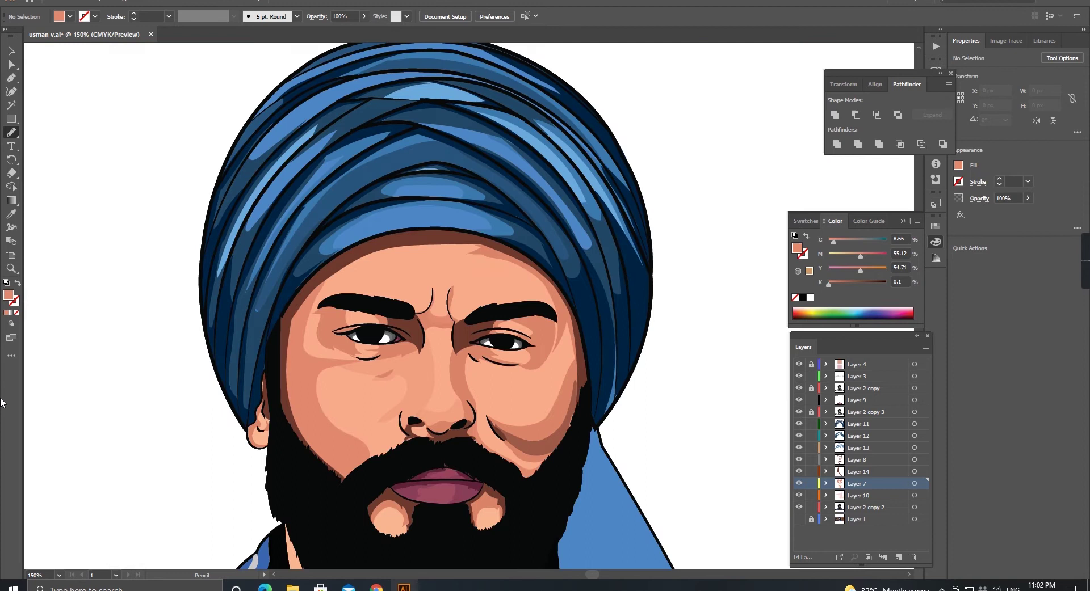
Step: Add Layer 15 and draw a small white ellipse highlight in the eye
click(856, 376)
key(ctrl+plus)
click(898, 557)
key(ctrl+plus)
key(l)
drag(257, 310, 268, 313)
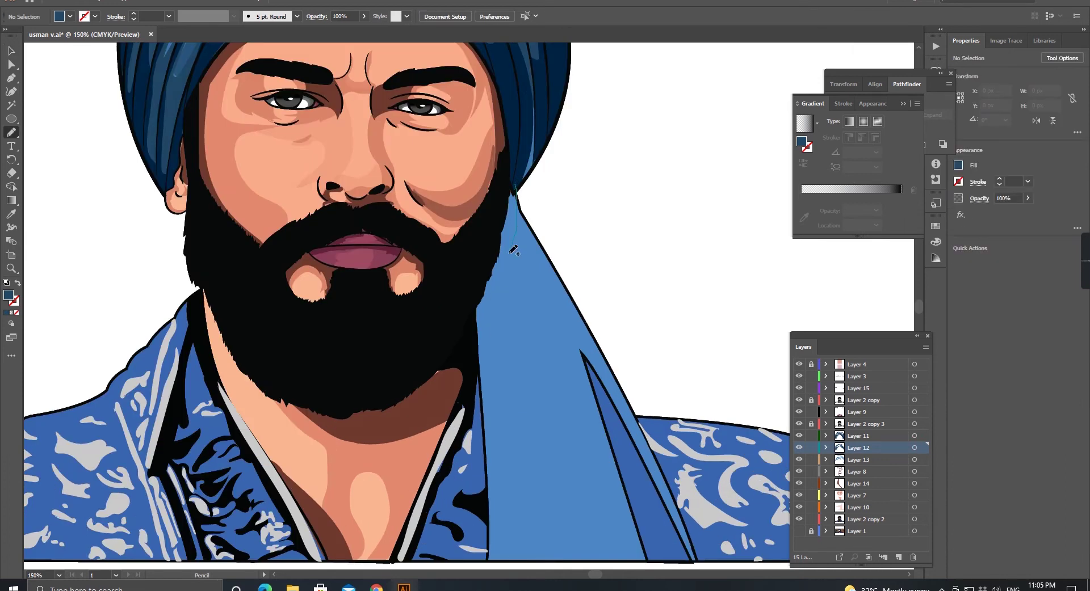
Step: Draw dark navy shadows on the turban tail, collar and the scarf's inner fold
drag(507, 206, 507, 205)
scroll(454, 181, down, 5)
scroll(454, 182, right, 2)
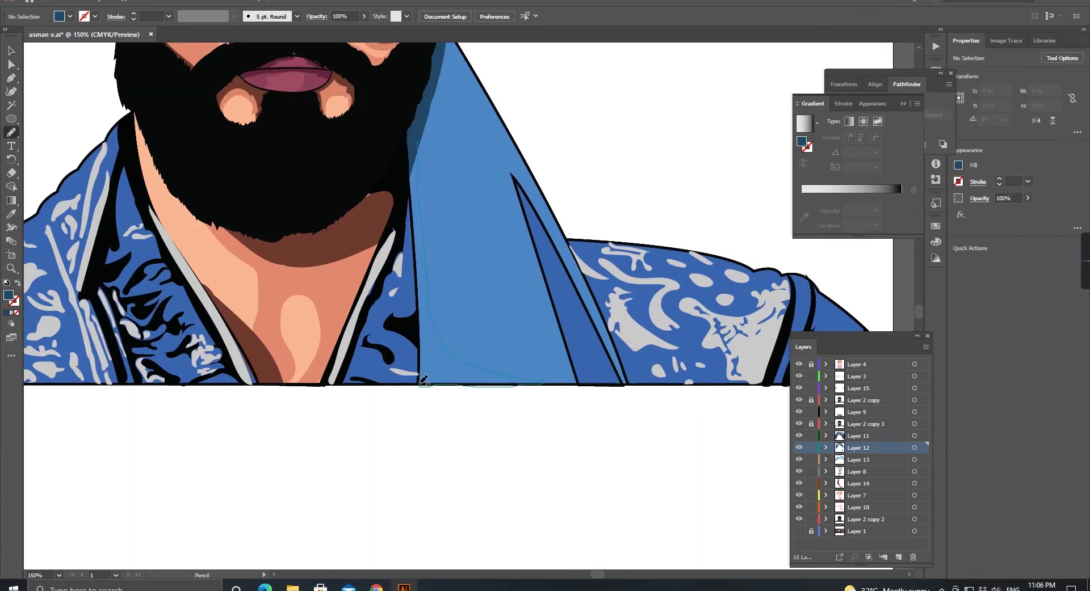
drag(414, 211, 415, 211)
scroll(352, 163, up, 4)
scroll(352, 164, right, 3)
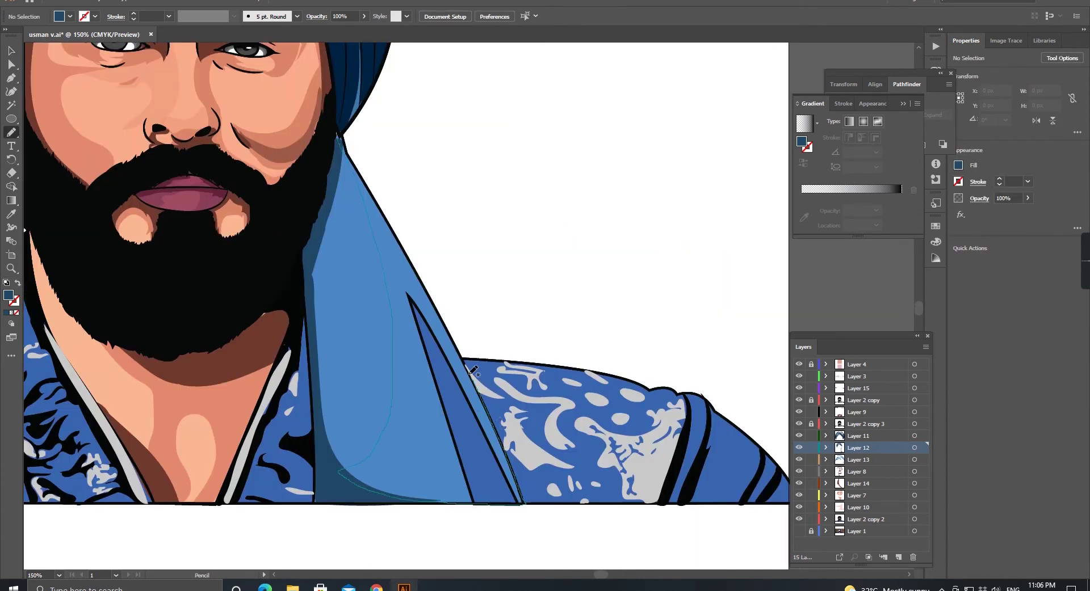
drag(363, 176, 363, 176)
key(ctrl+minus)
key(ctrl+minus)
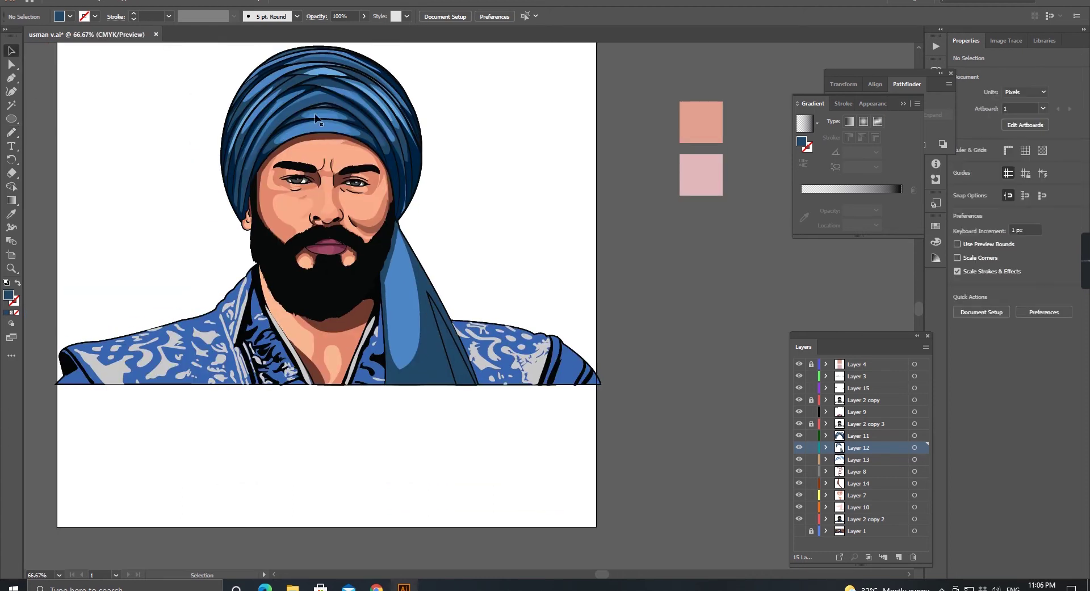
drag(429, 334, 430, 334)
Step: Hide the robe layer to check the reference photo, then add Layer 16
key(v)
key(ctrl+plus)
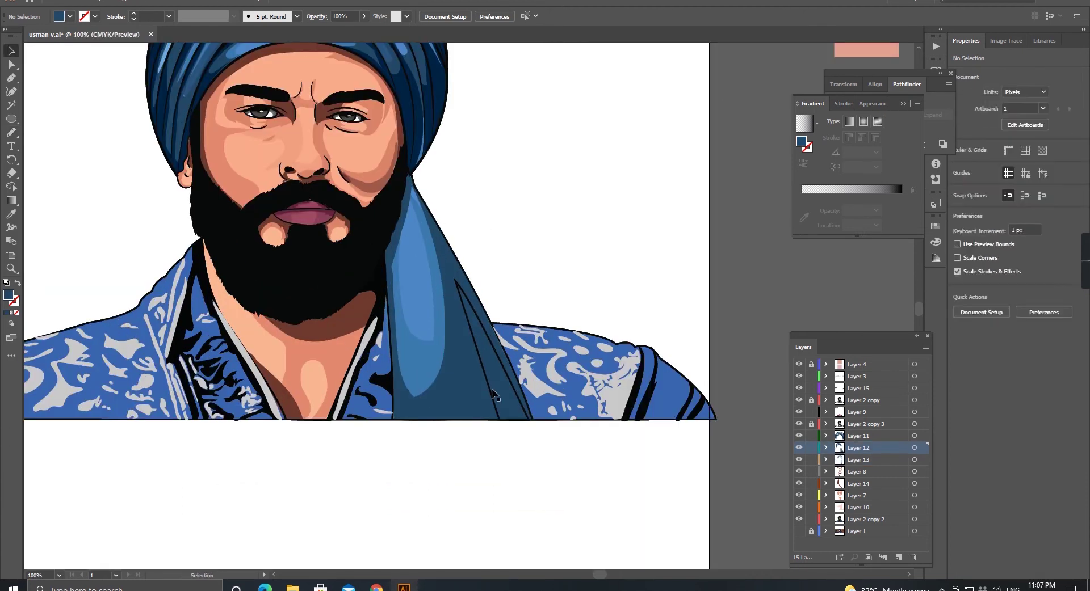
scroll(223, 94, down, 3)
key(ctrl+plus)
click(799, 519)
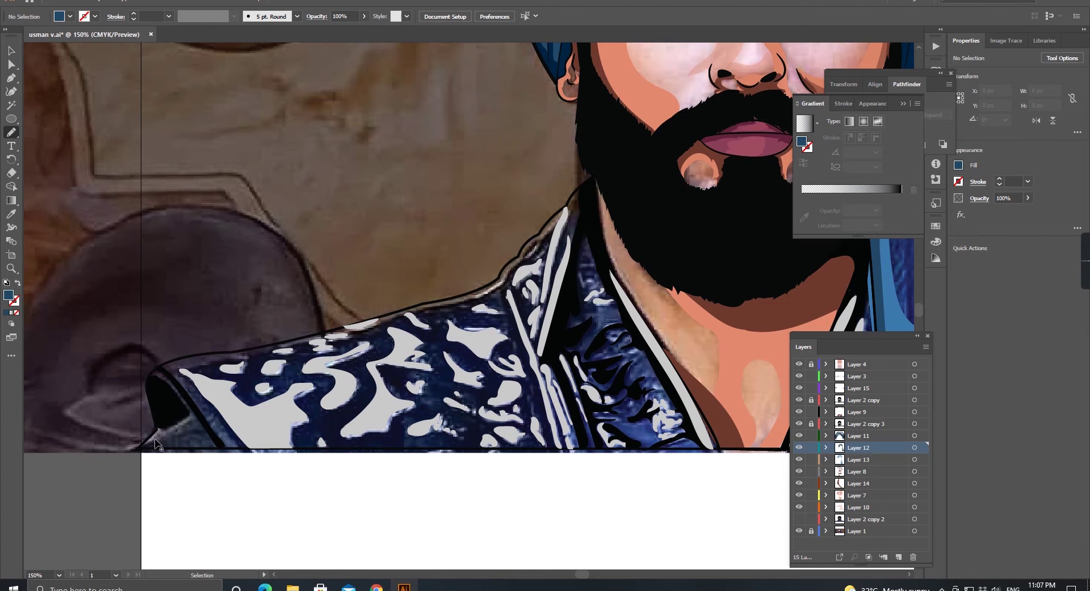
key(n)
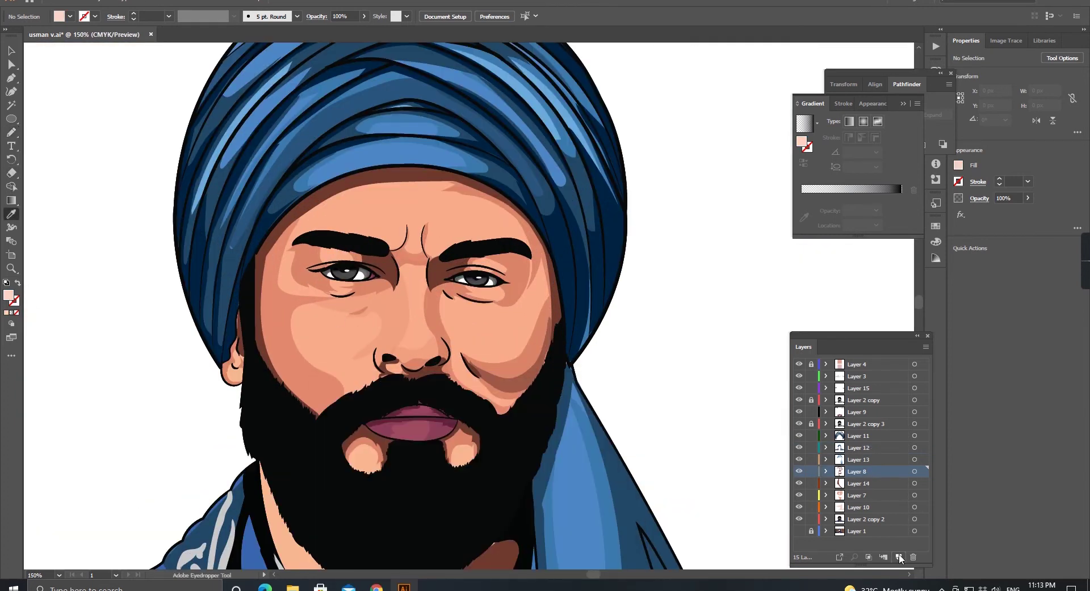
click(899, 558)
Step: Pencil-draw pale pink highlights above the left eye and on both cheeks
key(ctrl+plus)
key(ctrl+plus)
key(n)
key(ctrl+minus)
key(ctrl+plus)
key(ctrl+plus)
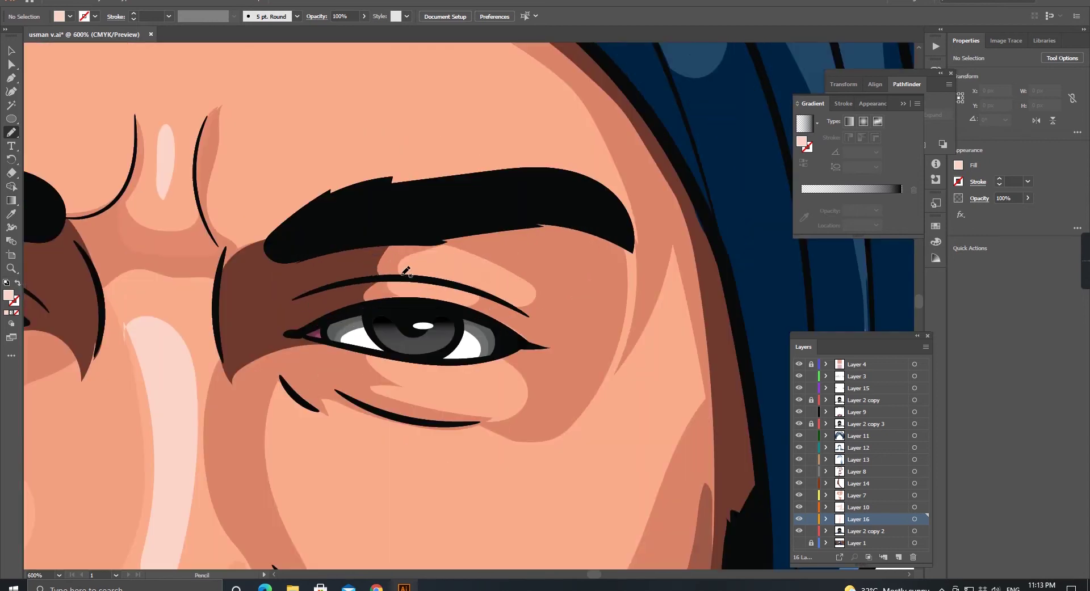
key(ctrl+minus)
drag(265, 272, 322, 270)
key(ctrl+minus)
key(ctrl+minus)
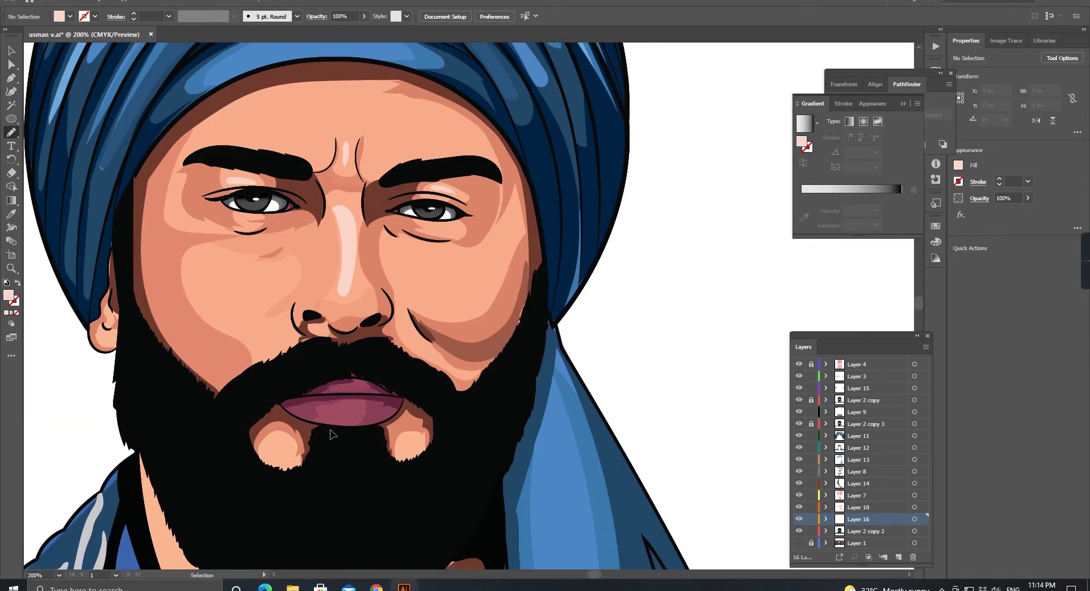
drag(186, 296, 184, 253)
scroll(295, 280, right, 3)
scroll(295, 280, up, 1)
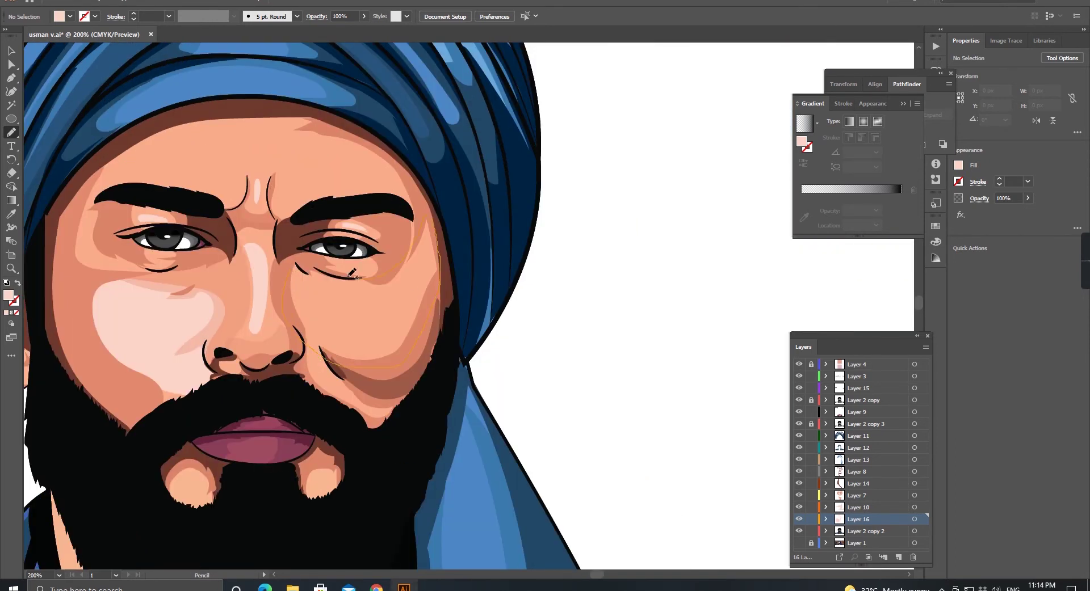
drag(350, 276, 355, 278)
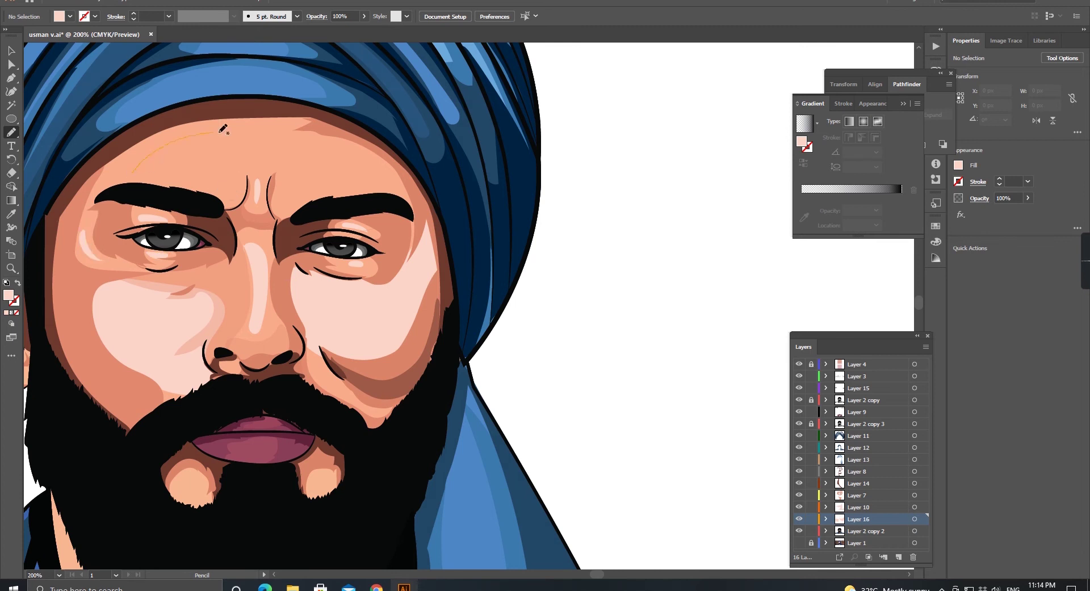
Step: Give the left-cheek highlight a linear gradient with a 50% opacity stop
click(151, 316)
click(804, 123)
drag(153, 277, 155, 395)
click(877, 210)
click(891, 285)
Step: Copy the gradient onto the right-cheek and nose highlights and adjust its direction
scroll(340, 283, left, 2)
click(11, 214)
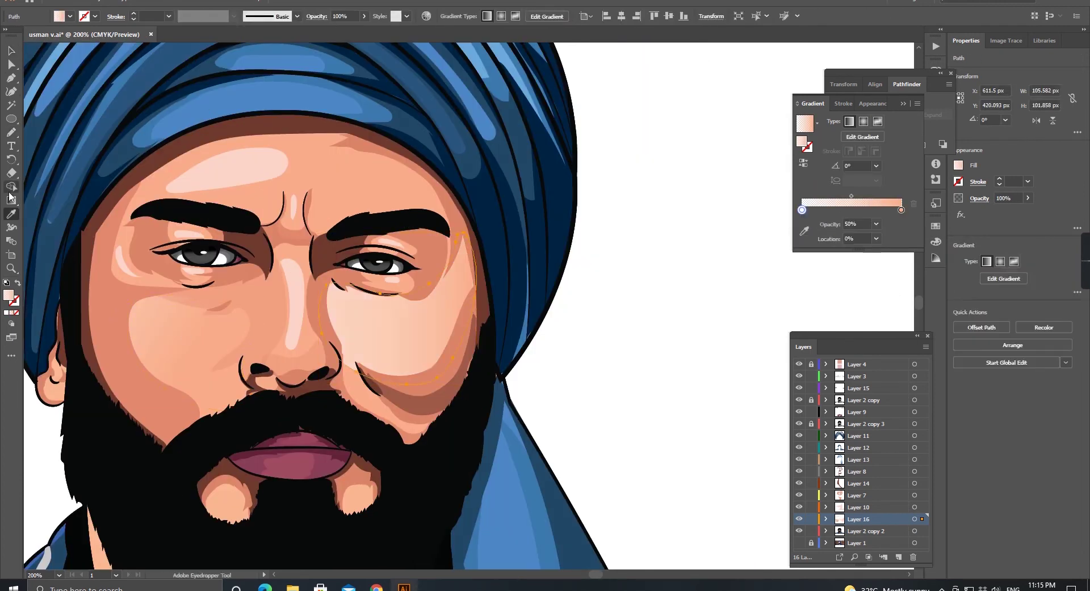
drag(292, 328, 688, 142)
scroll(171, 188, left, 2)
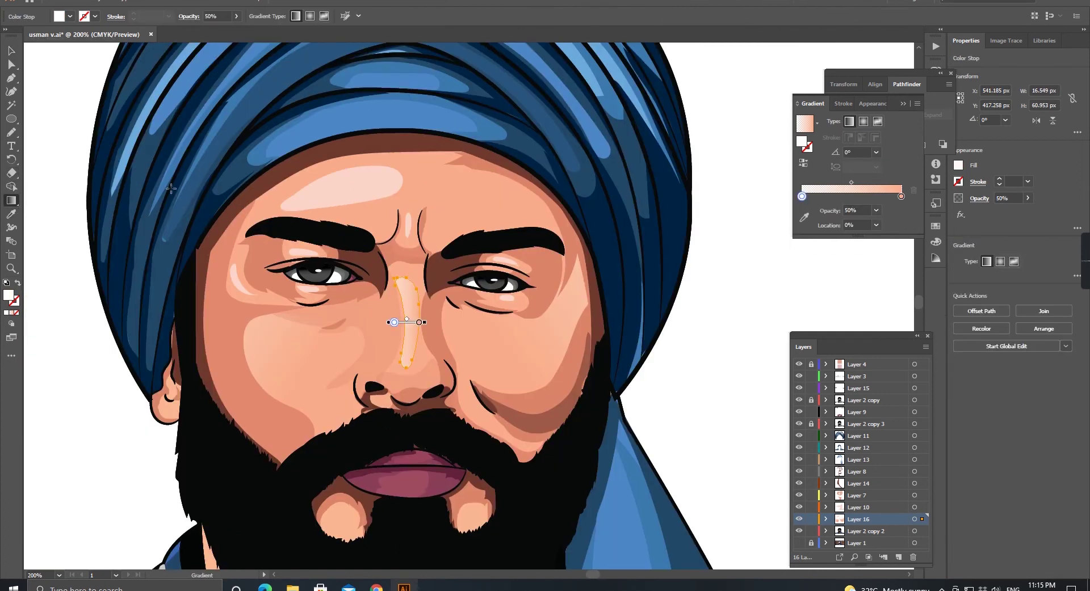
drag(151, 219, 450, 353)
Step: Apply the same gradient to the forehead and eye highlights, then deselect
click(341, 187)
click(11, 214)
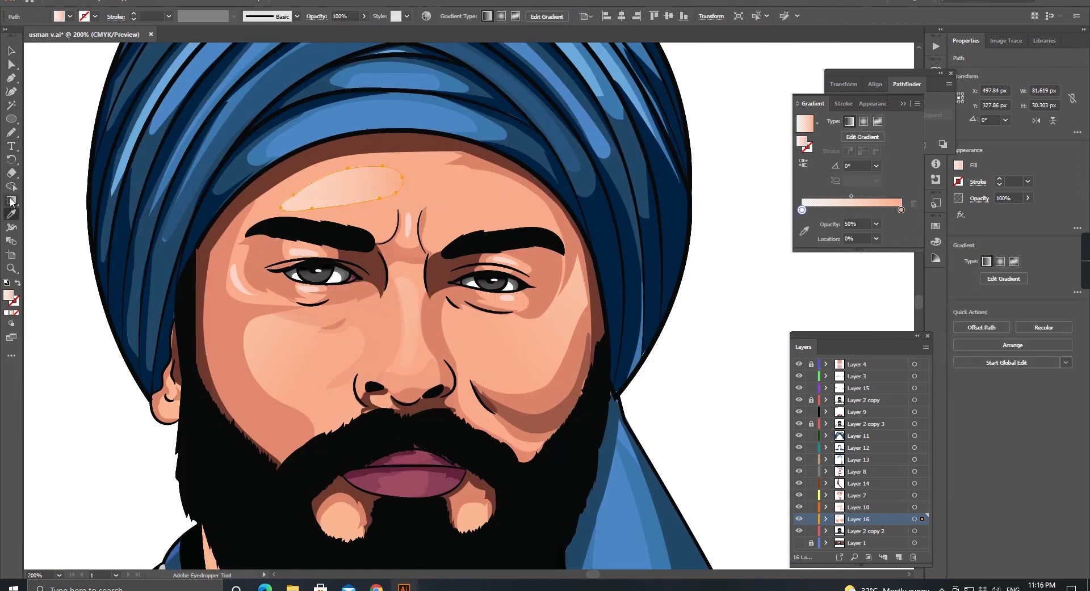
drag(214, 176, 628, 214)
drag(109, 117, 377, 214)
drag(181, 281, 247, 278)
key(v)
click(505, 261)
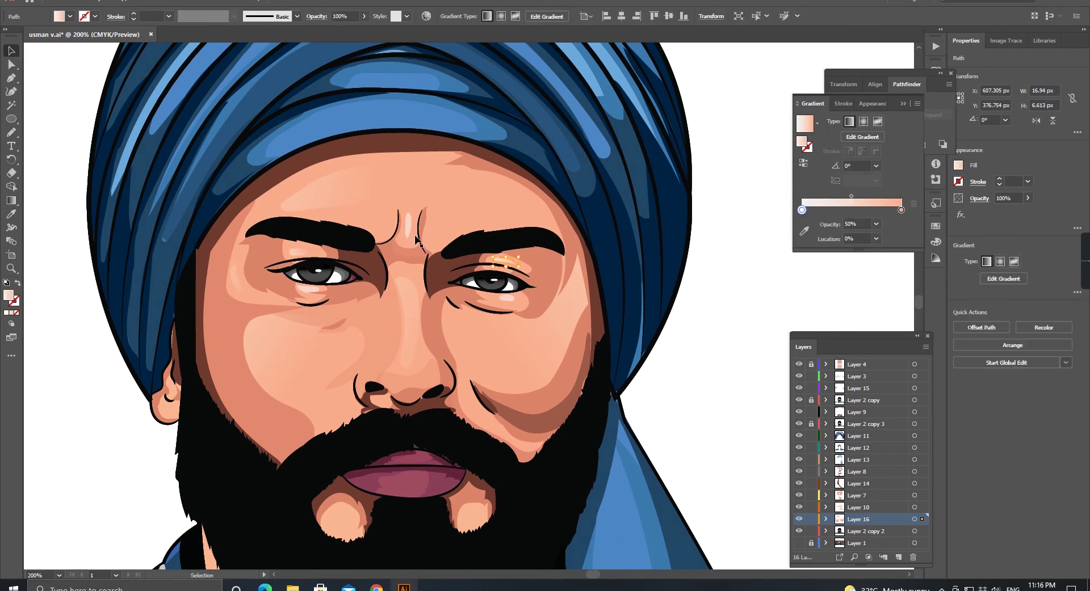
key(ctrl+shift+a)
scroll(591, 309, down, 1)
scroll(591, 309, down, 1)
scroll(591, 308, up, 1)
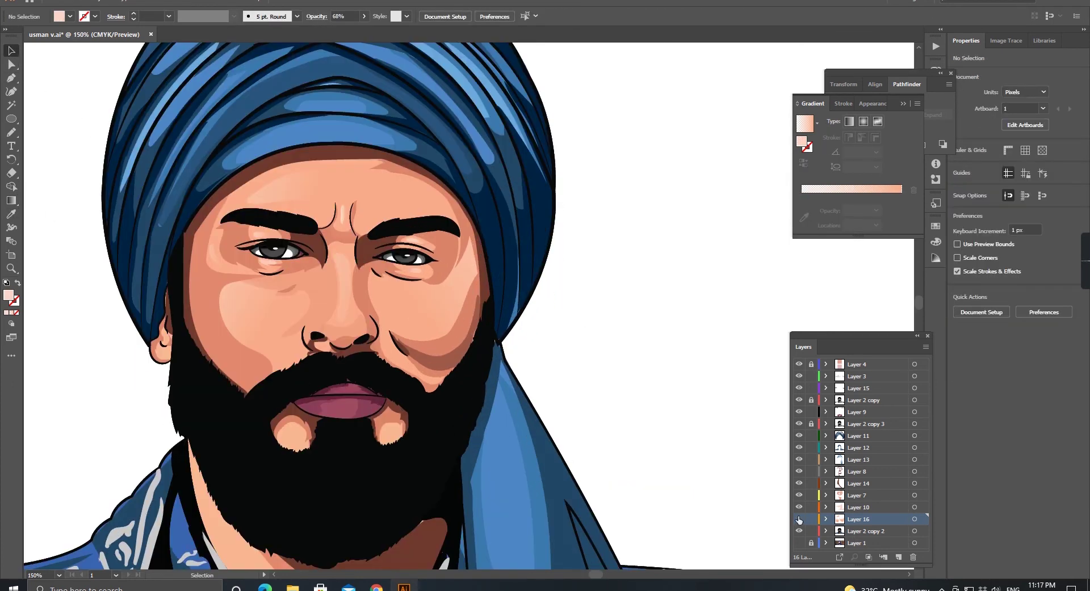
Step: Draw an upper-lip highlight and copy the gradient onto it
scroll(349, 389, down, 1)
scroll(348, 389, up, 2)
key(i)
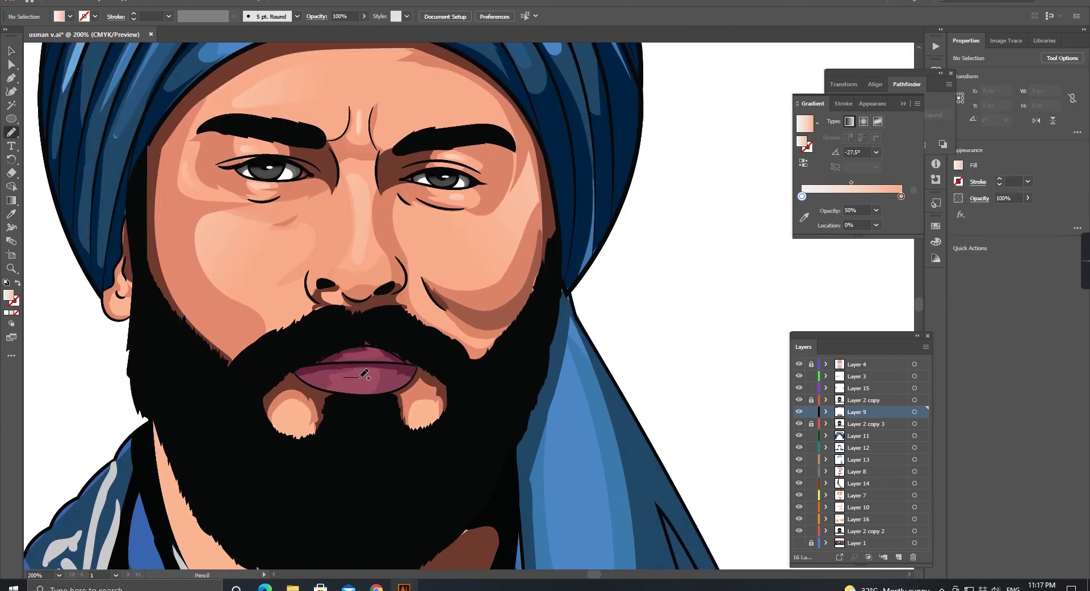
drag(368, 349, 372, 352)
click(901, 210)
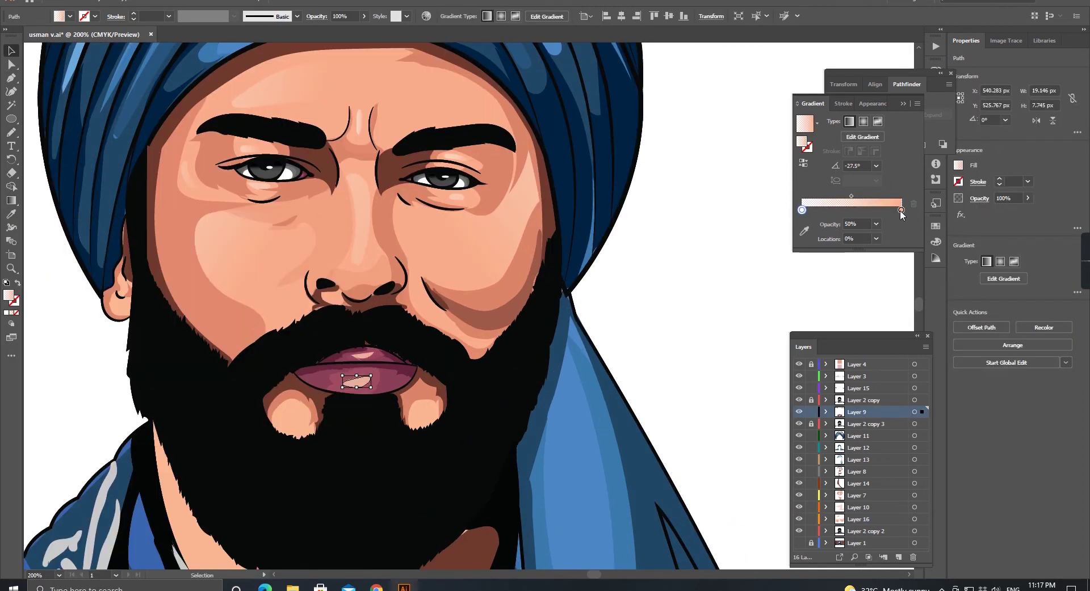
key(i)
click(360, 379)
Step: Draw a thin light-peach highlight stroke along the nose outline
scroll(359, 379, up, 3)
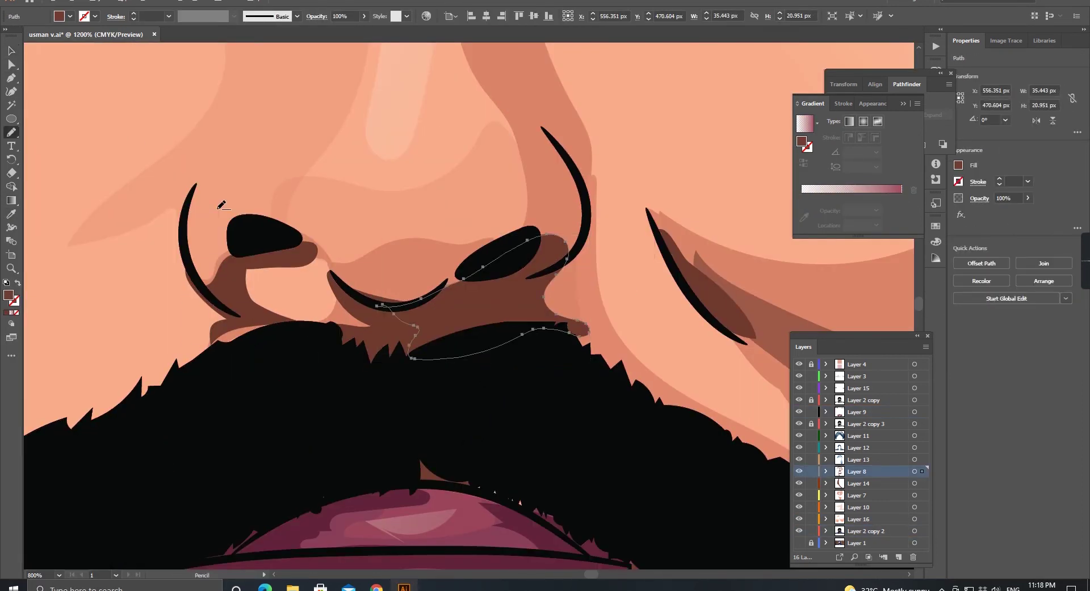
scroll(227, 283, up, 1)
scroll(360, 323, down, 1)
key(n)
scroll(361, 251, up, 2)
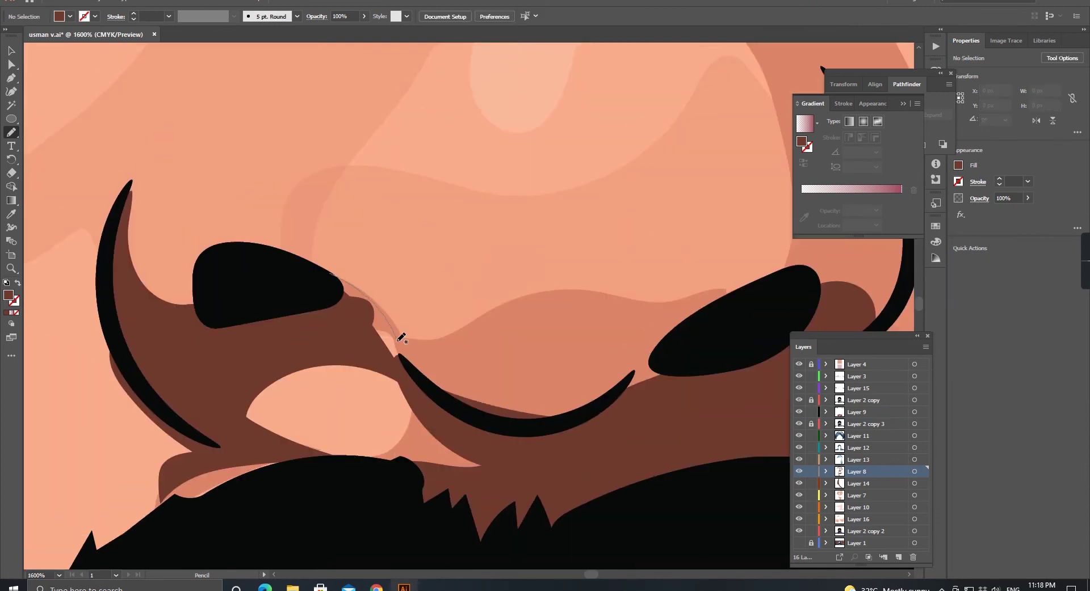
scroll(426, 198, up, 1)
scroll(490, 147, right, 3)
scroll(513, 170, down, 3)
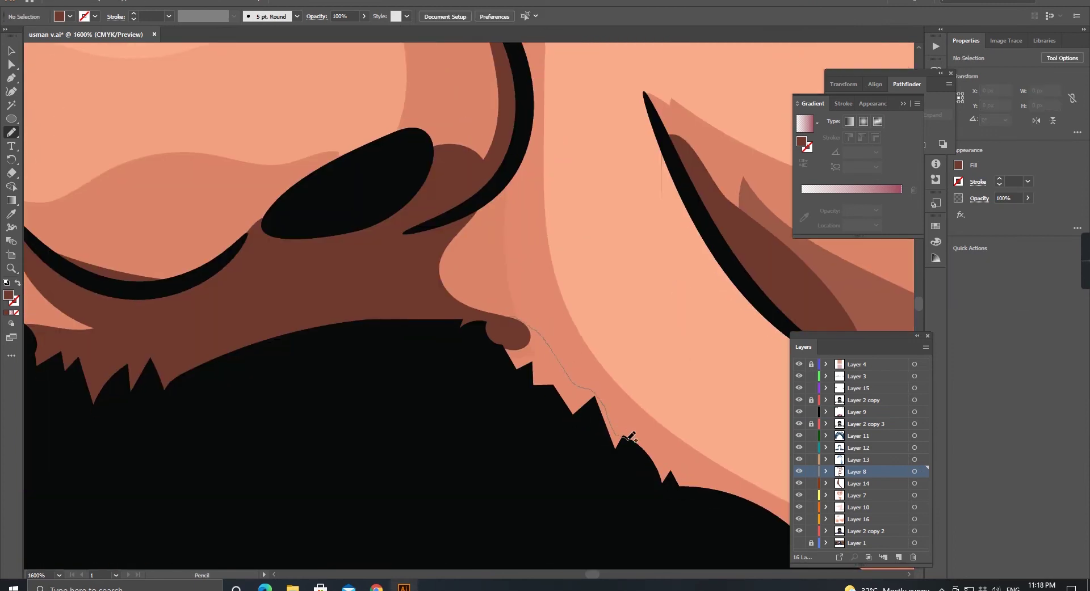
scroll(398, 227, down, 2)
scroll(296, 246, down, 3)
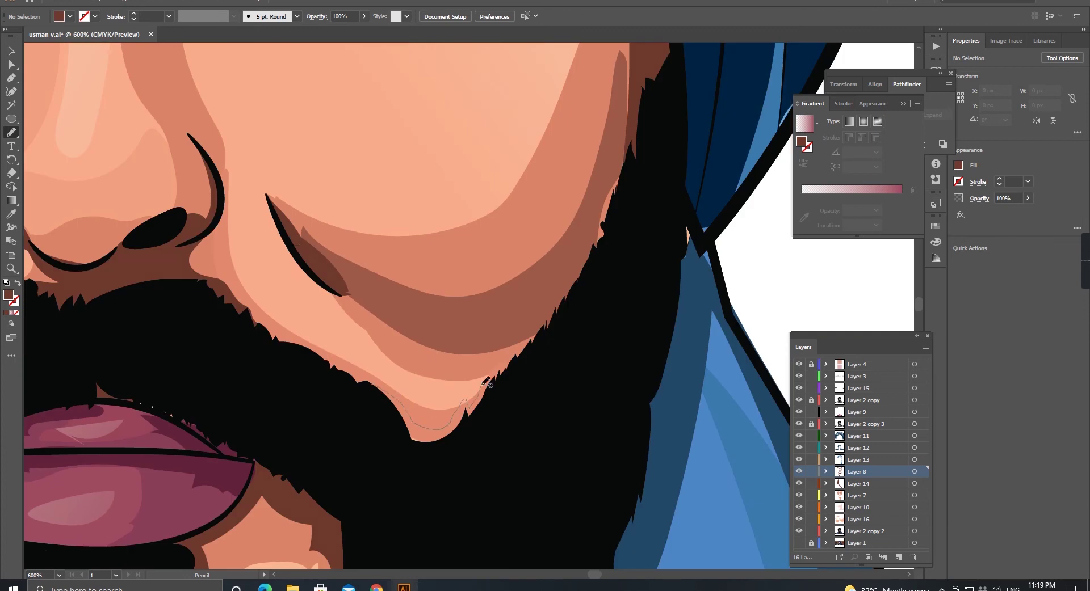
scroll(372, 403, down, 2)
scroll(341, 341, down, 2)
scroll(227, 255, down, 1)
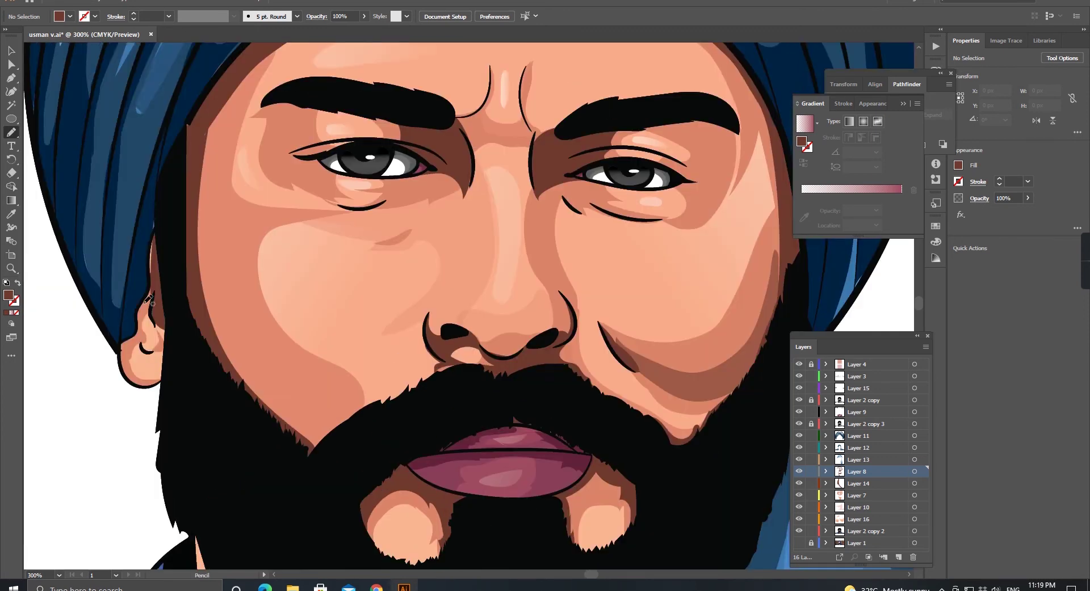
scroll(151, 164, up, 4)
scroll(151, 164, down, 2)
scroll(152, 164, left, 1)
mouse_move(207, 147)
mouse_down()
mouse_move(189, 267)
mouse_move(242, 307)
mouse_up()
Step: Draw a light-peach highlight stroke around the ear
scroll(241, 307, up, 2)
scroll(166, 467, down, 3)
scroll(284, 227, up, 2)
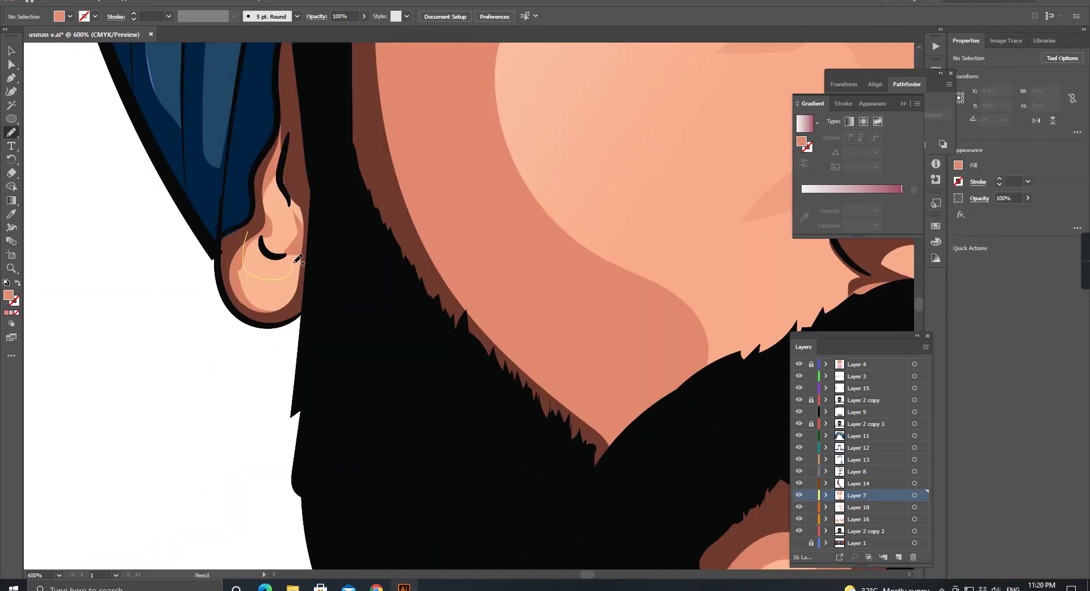
drag(289, 200, 303, 211)
scroll(304, 194, down, 3)
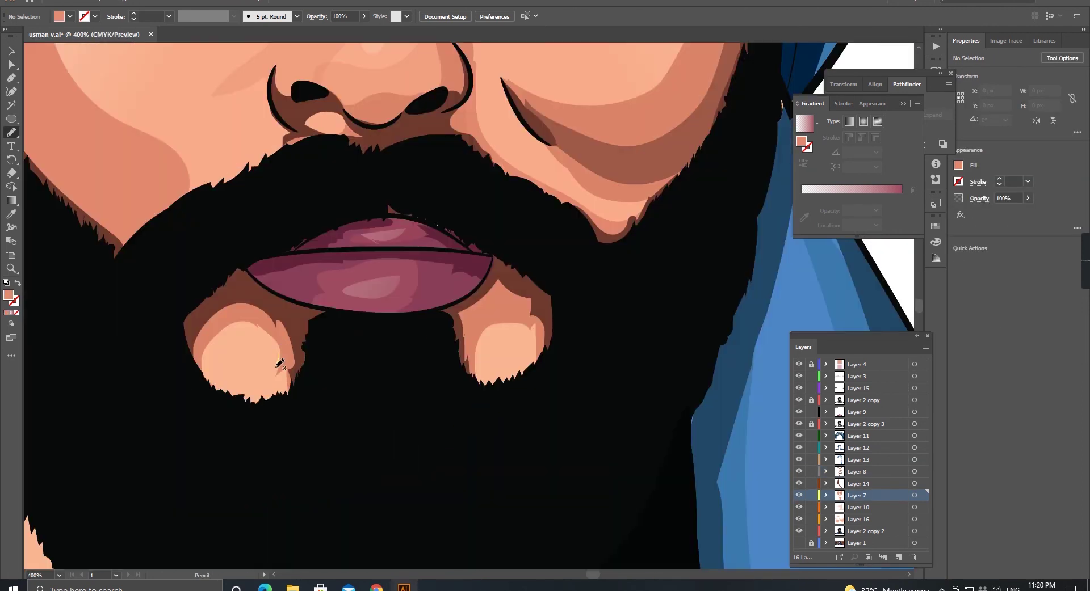
drag(397, 454, 346, 398)
scroll(374, 544, down, 3)
scroll(374, 544, down, 5)
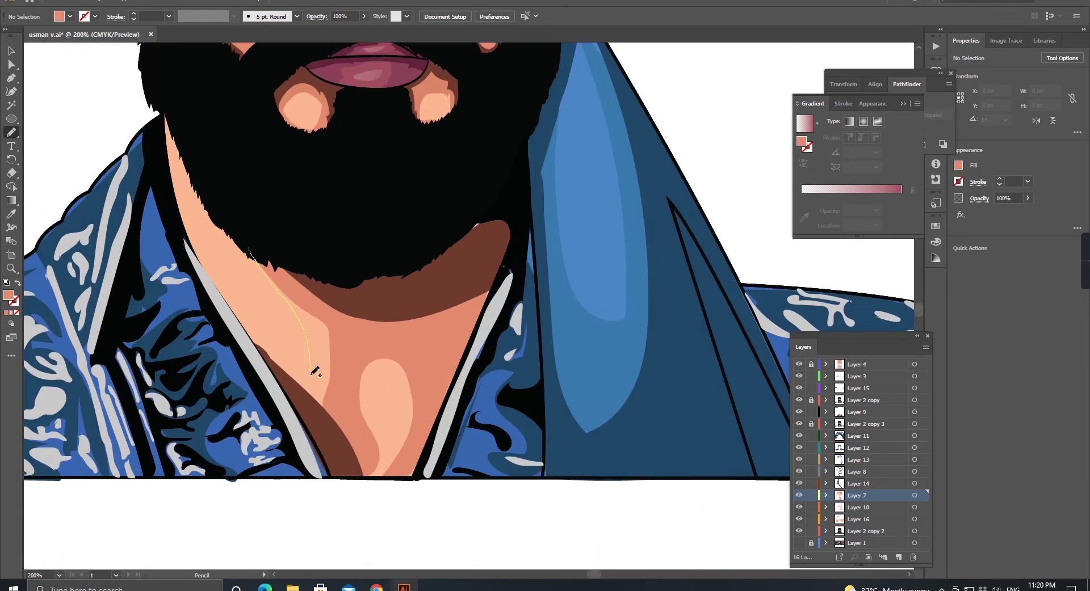
scroll(264, 148, up, 1)
Step: Apply a light peach fading gradient to the highlight on the left side of the neck
key(v)
click(264, 149)
key(n)
scroll(165, 227, down, 3)
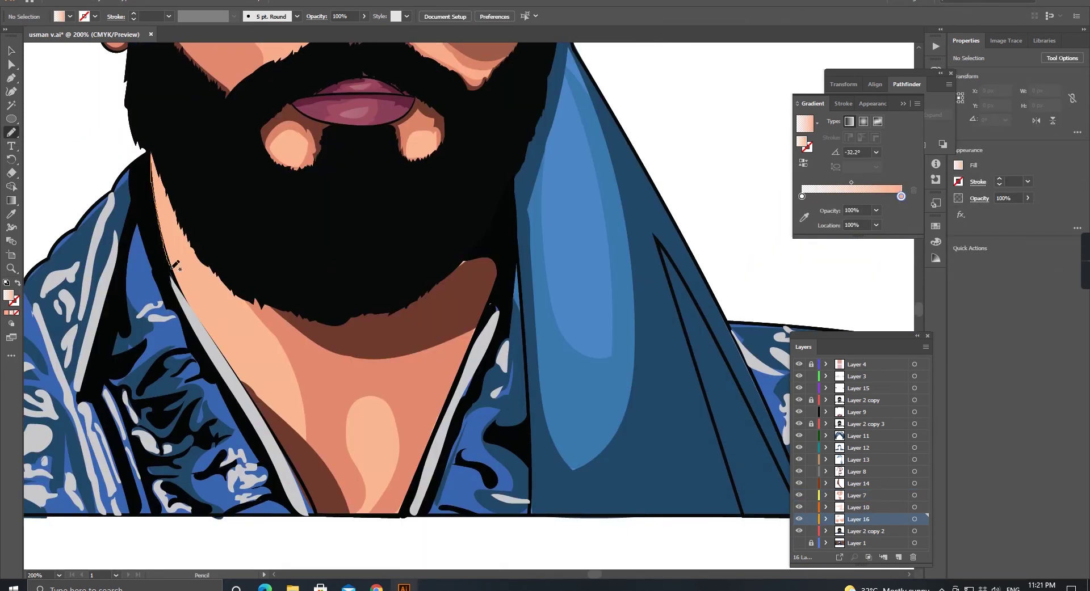
scroll(294, 352, down, 5)
scroll(293, 351, down, 2)
scroll(372, 338, up, 5)
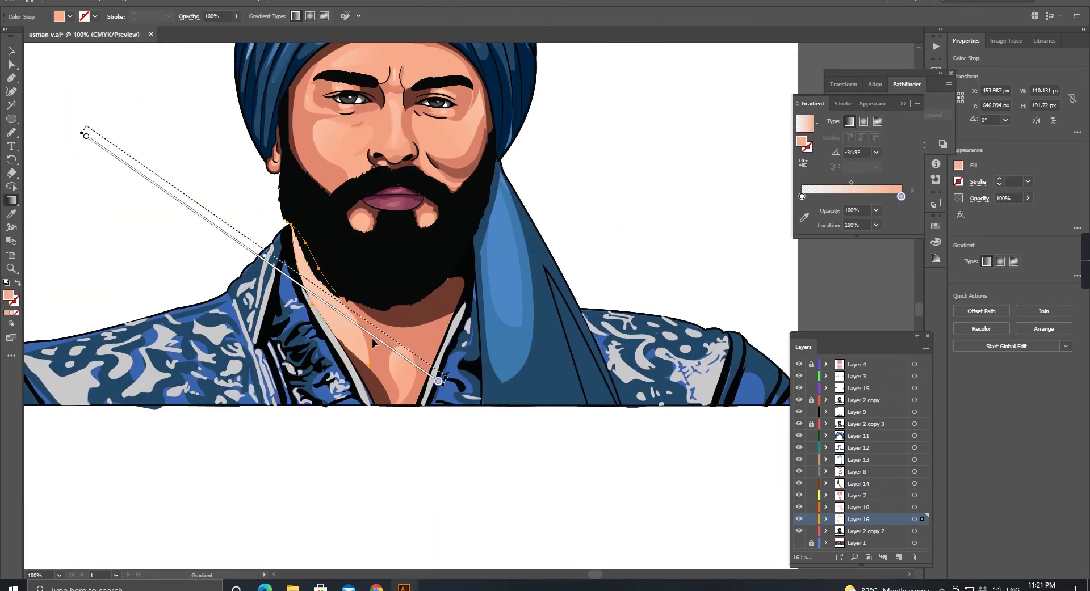
key(v)
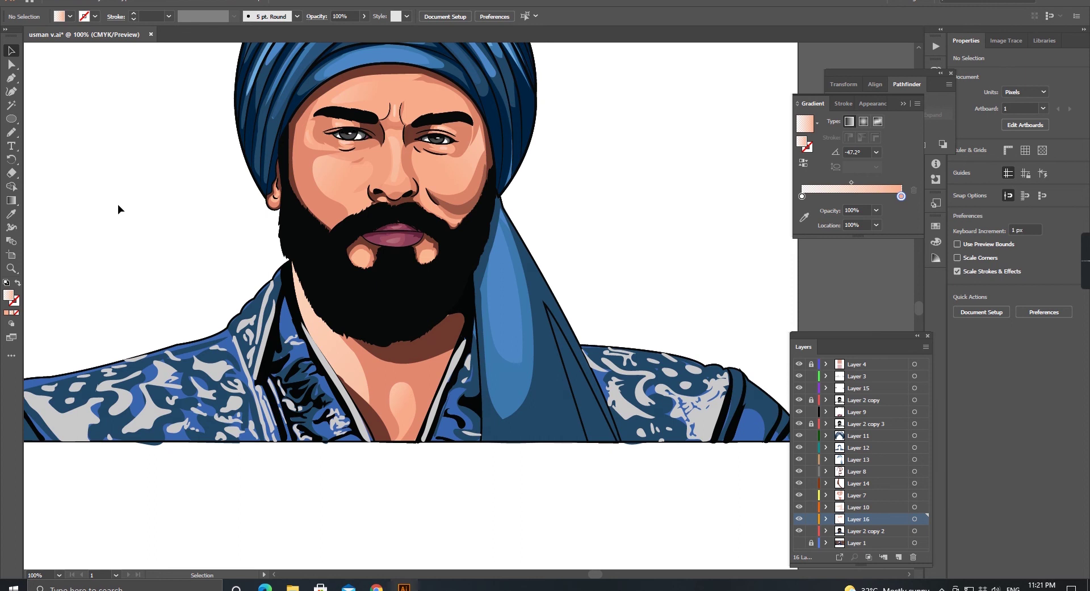
scroll(142, 224, up, 2)
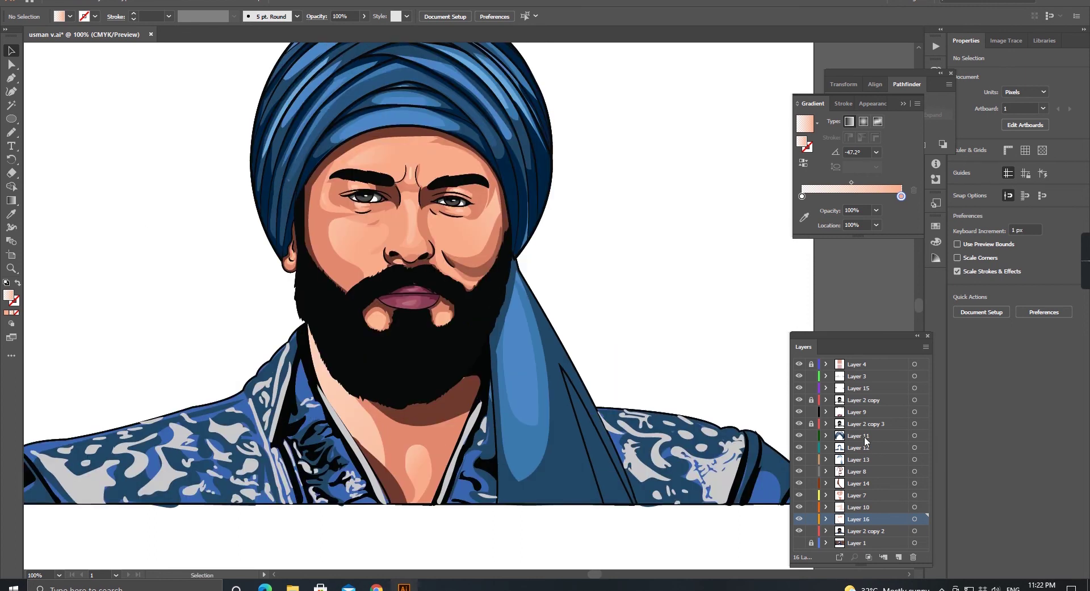
Step: Add Layer 17 and draw a light-blue gradient highlight down the turban tail
click(866, 437)
click(898, 558)
key(n)
mouse_move(513, 283)
mouse_down()
mouse_move(539, 422)
mouse_move(515, 287)
mouse_up()
key(g)
drag(433, 262, 601, 444)
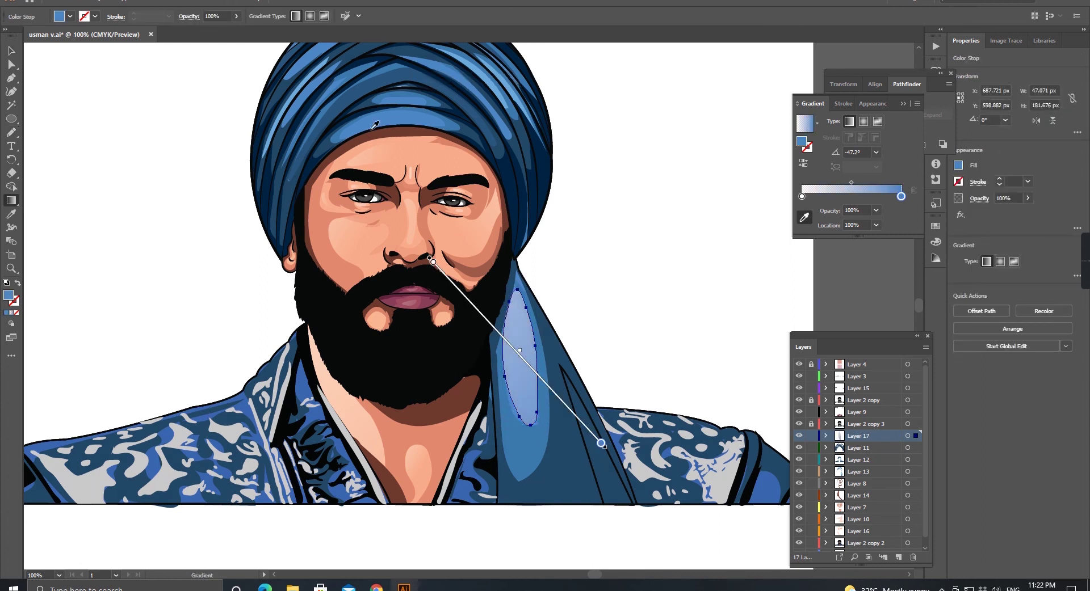
click(12, 55)
Step: Zoom in and sketch another freehand highlight shape across the turban
drag(304, 280, 236, 248)
scroll(397, 283, up, 2)
key(ctrl+=)
key(n)
mouse_move(308, 374)
mouse_down()
mouse_move(380, 366)
mouse_move(398, 335)
mouse_up()
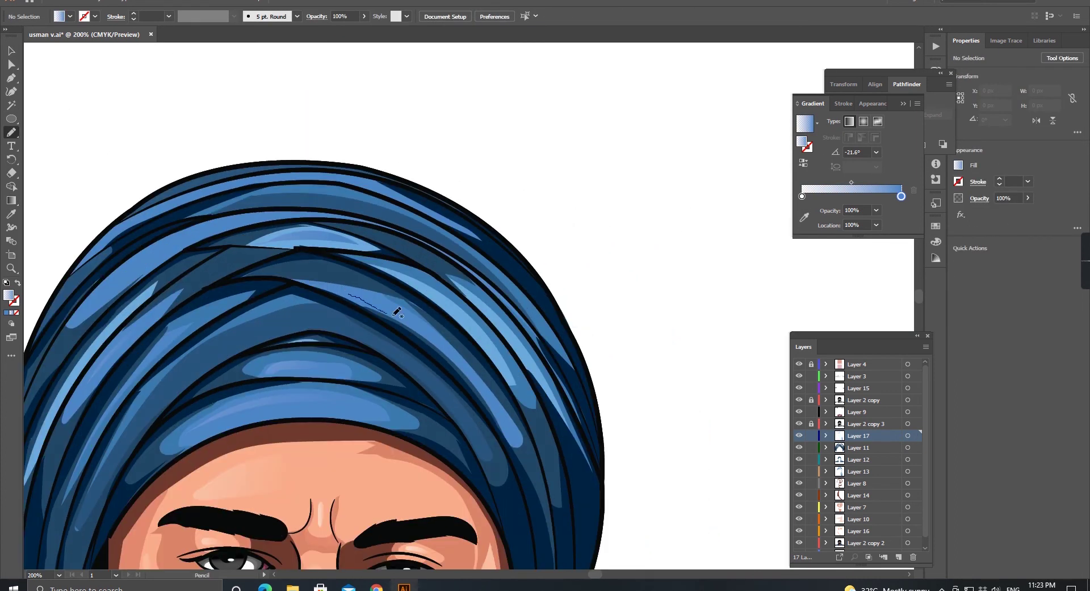
scroll(187, 298, left, 5)
scroll(186, 299, down, 2)
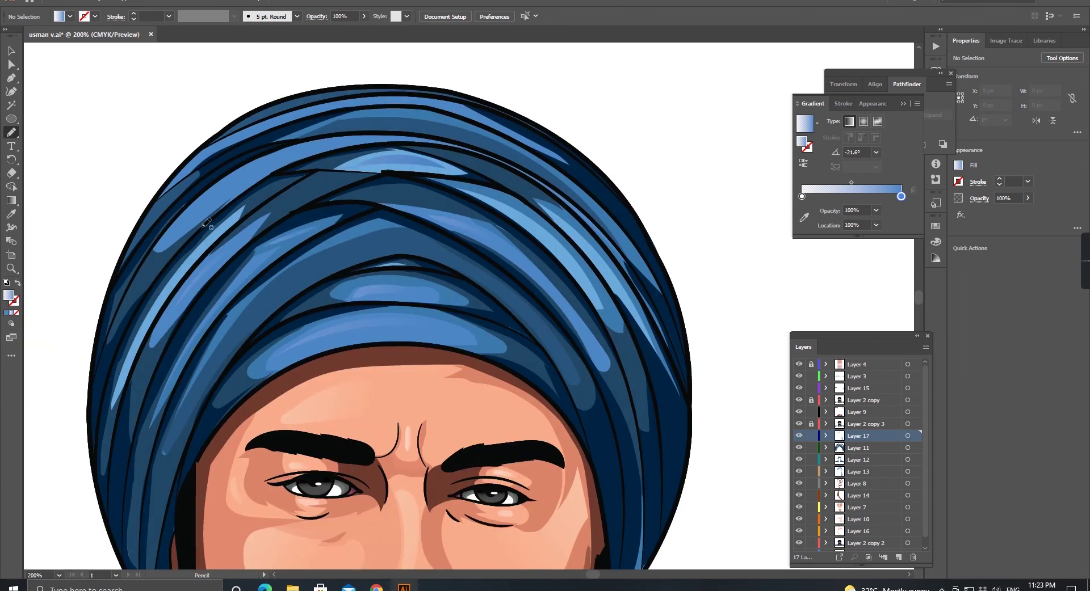
key(ctrl+1)
Step: Lay light-blue gradients across the headband and small turban highlight shapes
key(v)
click(344, 285)
click(11, 200)
drag(243, 190, 341, 292)
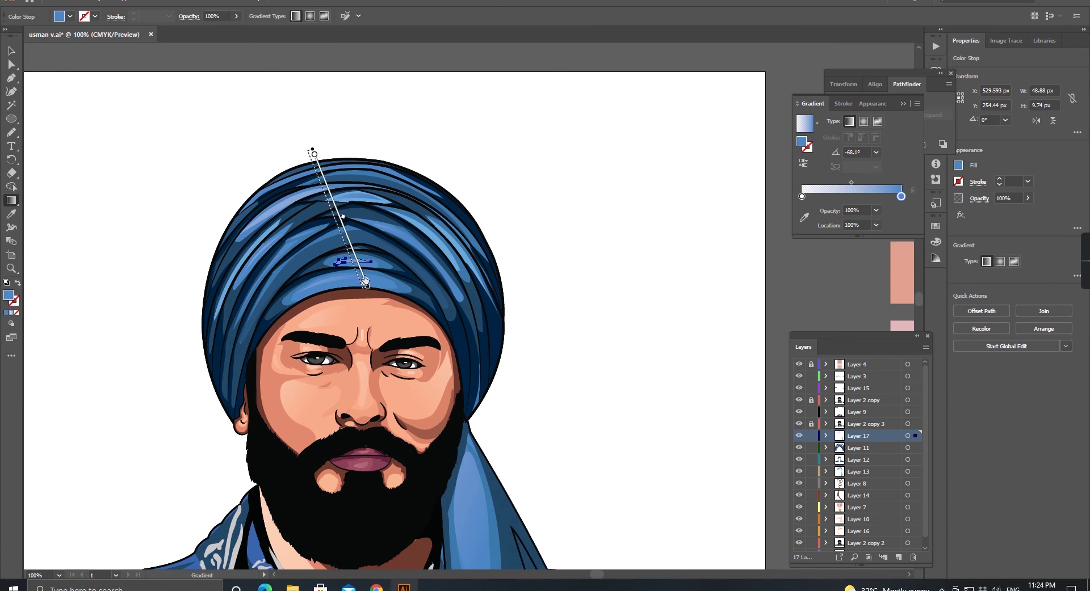
key(v)
click(401, 236)
key(g)
drag(345, 97, 360, 244)
Step: Make the turban highlight's gradient run vertically, then deselect it
scroll(307, 274, up, 2)
scroll(307, 274, down, 3)
key(ctrl+equal)
key(ctrl+equal)
drag(390, 177, 390, 385)
key(ctrl+shift+a)
key(n)
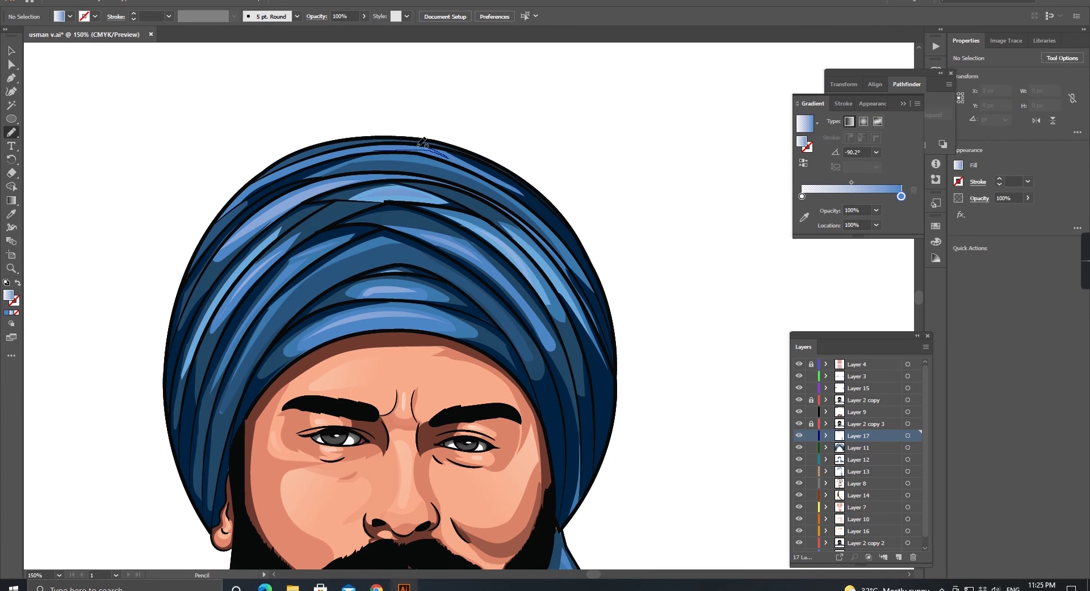
Step: Inspect the finished turban highlights and select the coat pattern objects
key(ctrl+equal)
key(ctrl+equal)
drag(312, 302, 289, 415)
drag(602, 295, 357, 292)
drag(171, 318, 397, 261)
drag(653, 182, 384, 223)
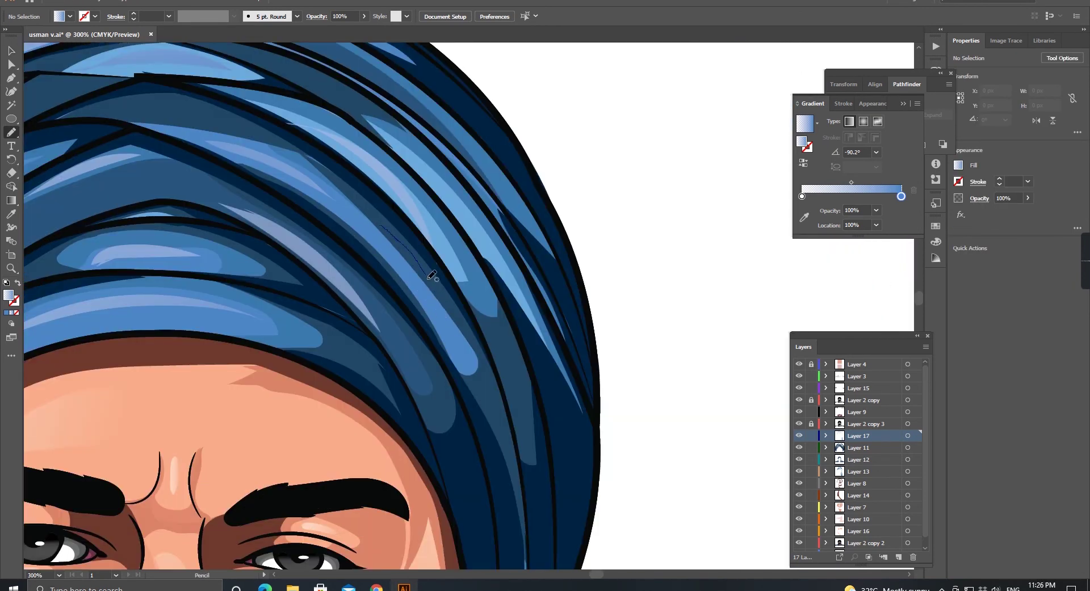
key(ctrl+0)
key(v)
drag(77, 426, 697, 289)
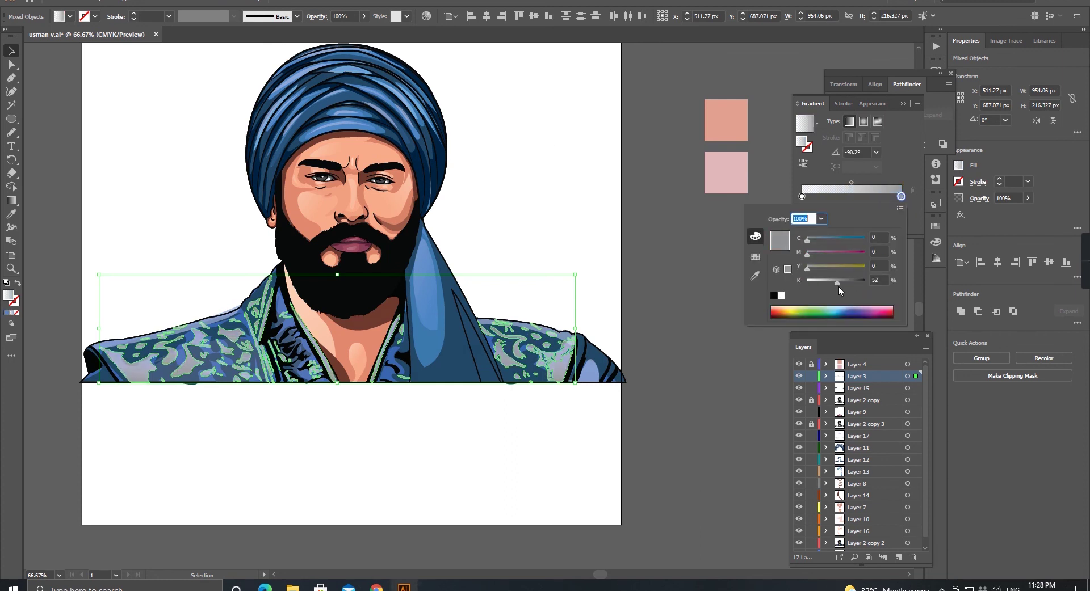
Step: Run a diagonal grey-to-white gradient across the coat pattern shapes
click(88, 122)
key(ctrl+1)
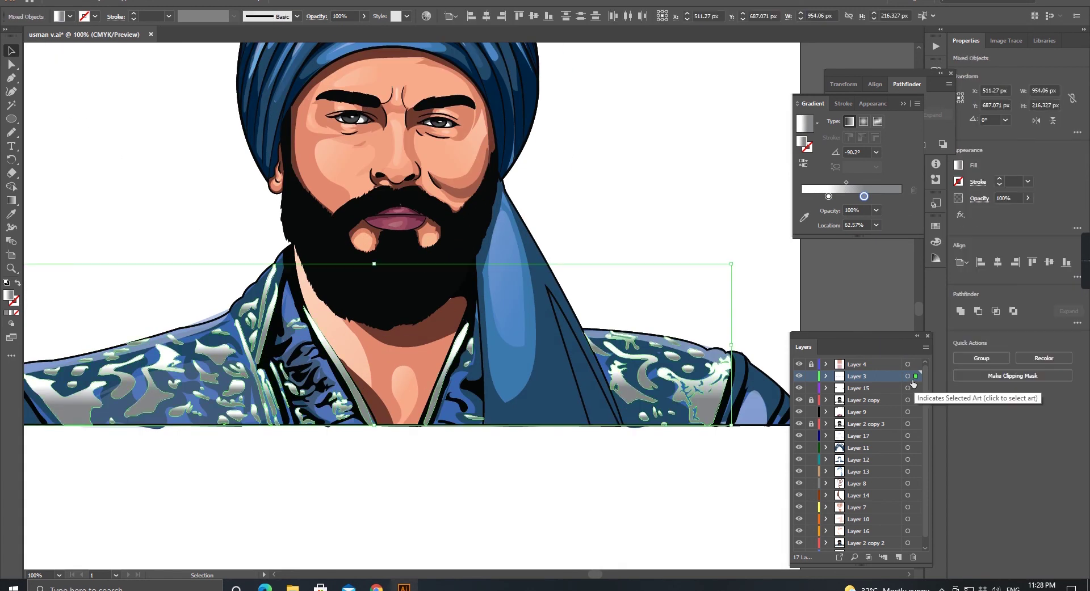
key(ctrl+minus)
key(ctrl+minus)
key(g)
drag(183, 221, 520, 471)
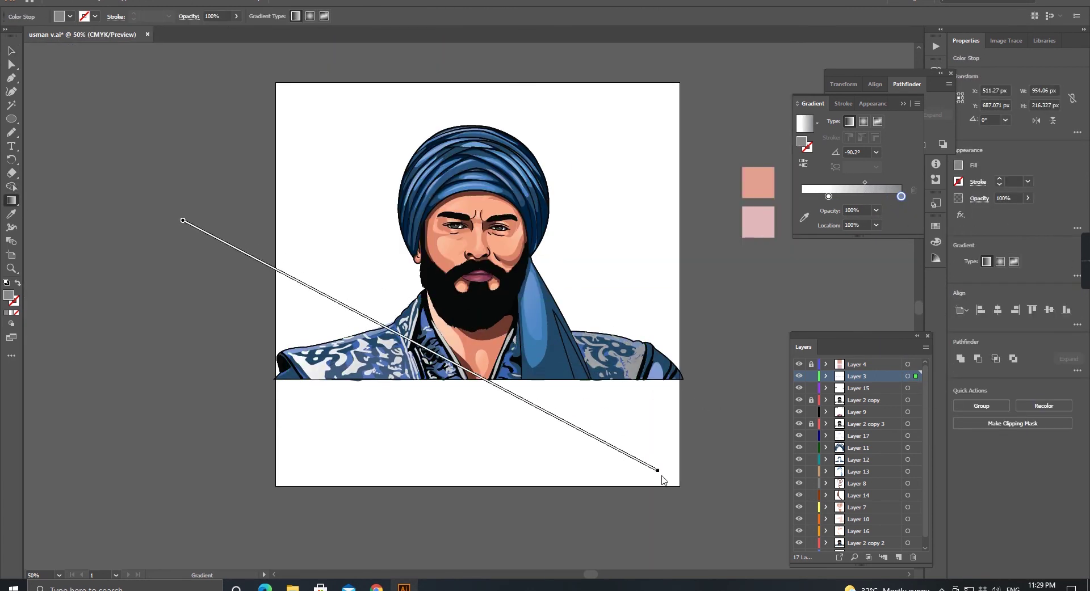
drag(482, 297, 583, 419)
key(g)
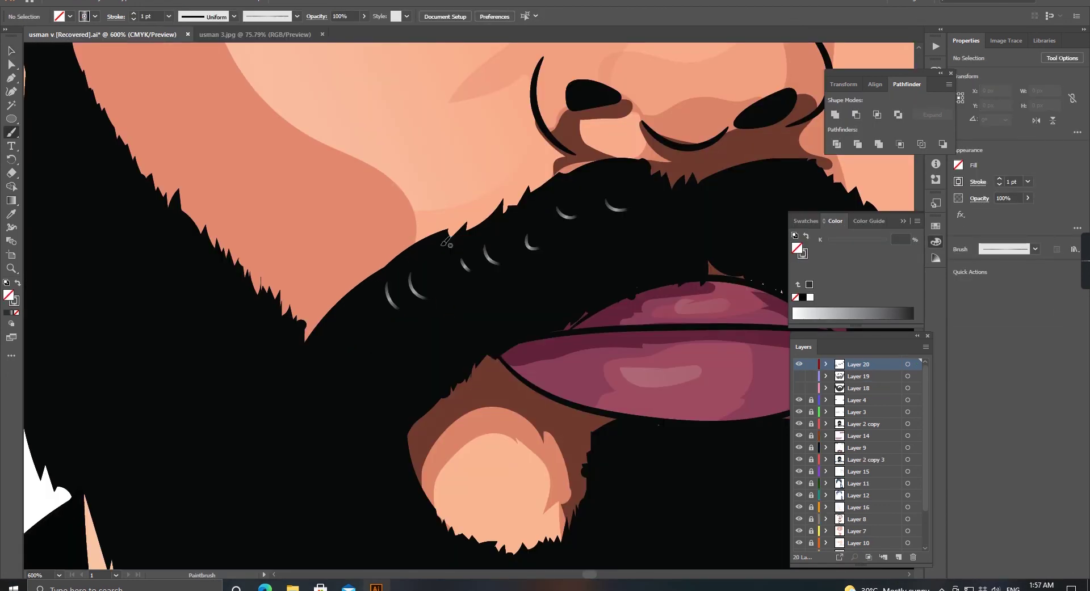
Step: Scroll around the face to inspect the beard strands
scroll(373, 222, up, 5)
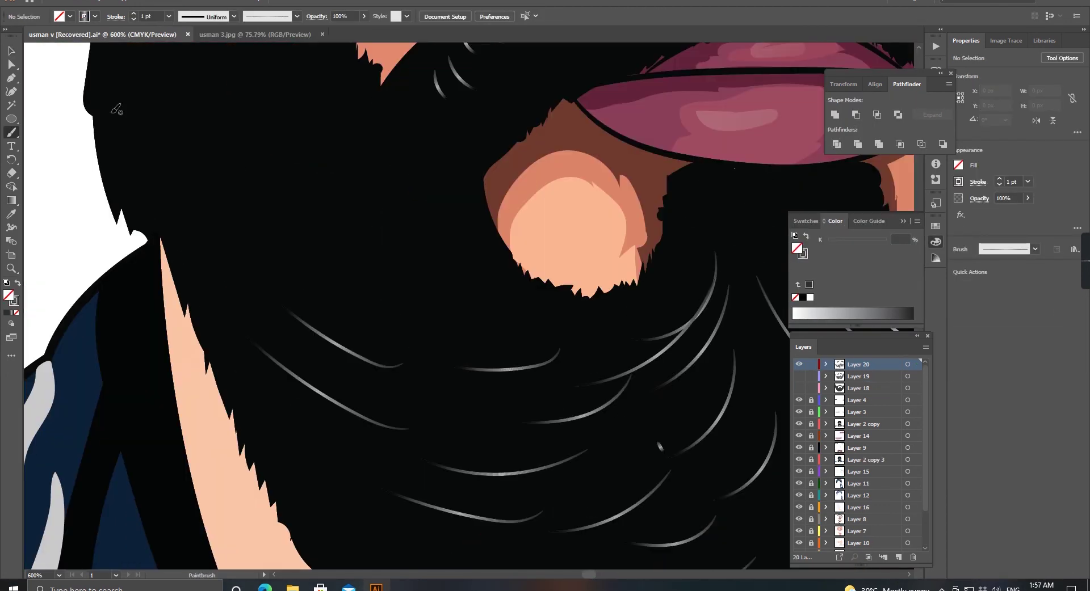
scroll(275, 382, down, 10)
scroll(134, 288, right, 10)
scroll(218, 503, down, 5)
scroll(295, 392, up, 5)
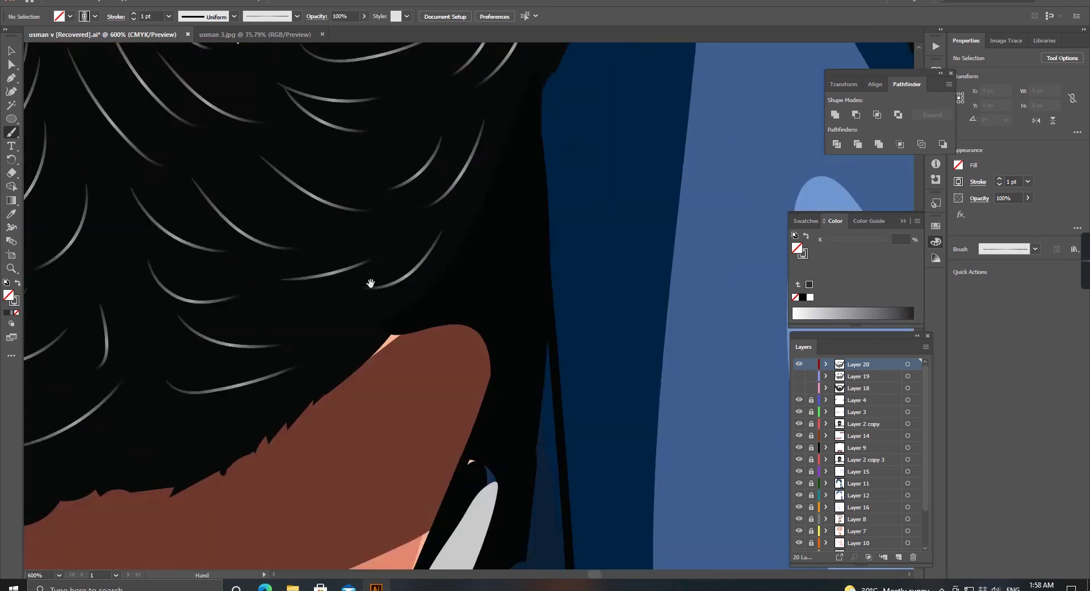
alt+scroll(370, 282, down, 1)
scroll(508, 307, down, 3)
scroll(301, 335, left, 3)
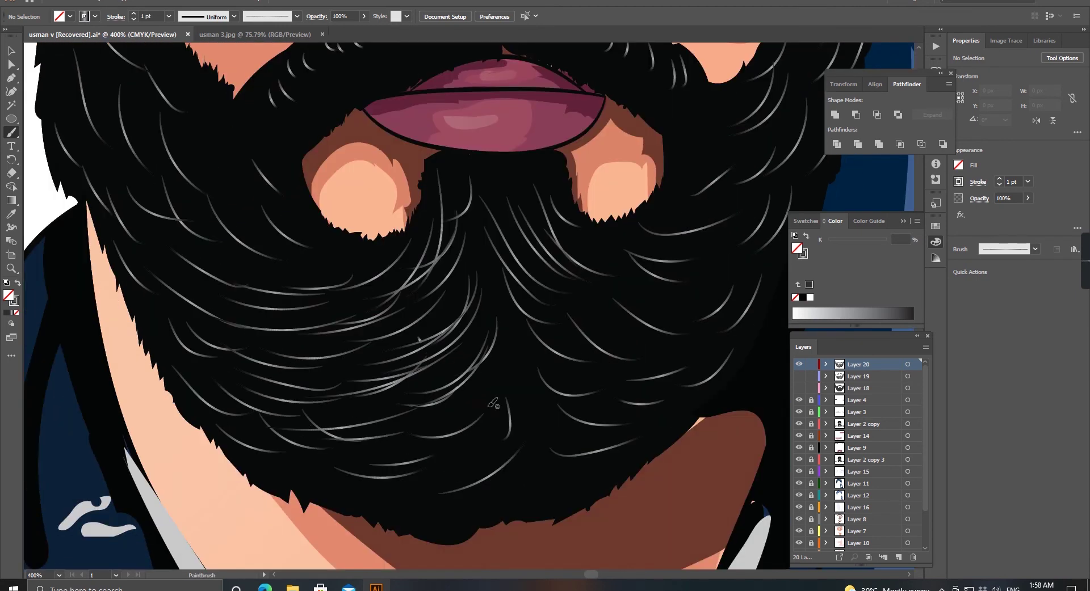
scroll(340, 312, right, 10)
scroll(397, 284, up, 4)
scroll(453, 254, down, 3)
alt+scroll(453, 253, down, 3)
Step: Delete the red beard-stroke layer, show the beard strand layers, and select the strand group
key(v)
click(596, 327)
drag(799, 376, 798, 389)
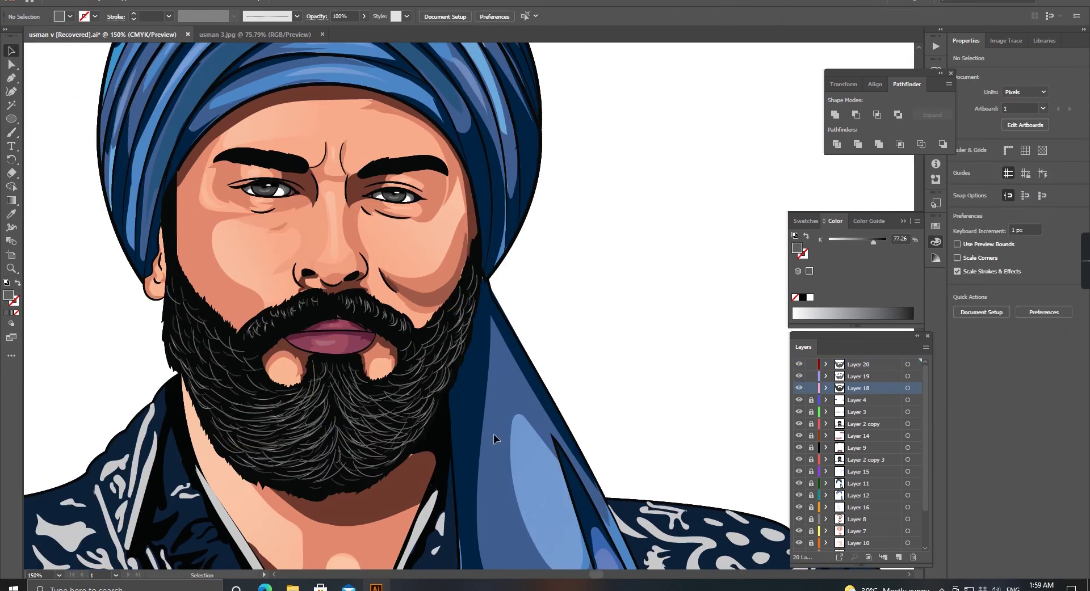
drag(857, 364, 912, 557)
key(b)
key(ctrl+minus)
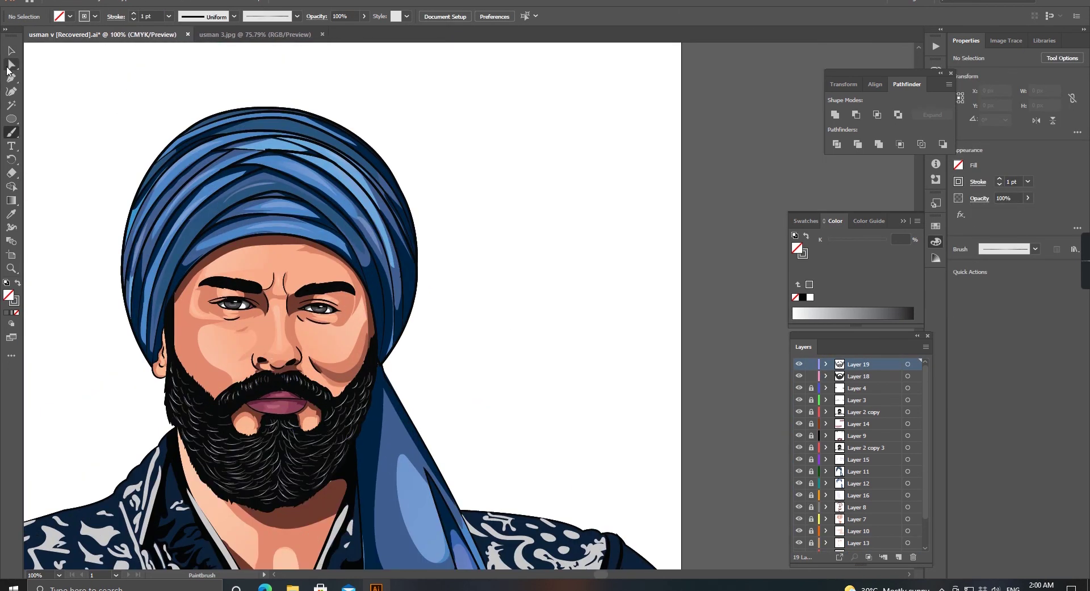
double_click(796, 248)
click(591, 314)
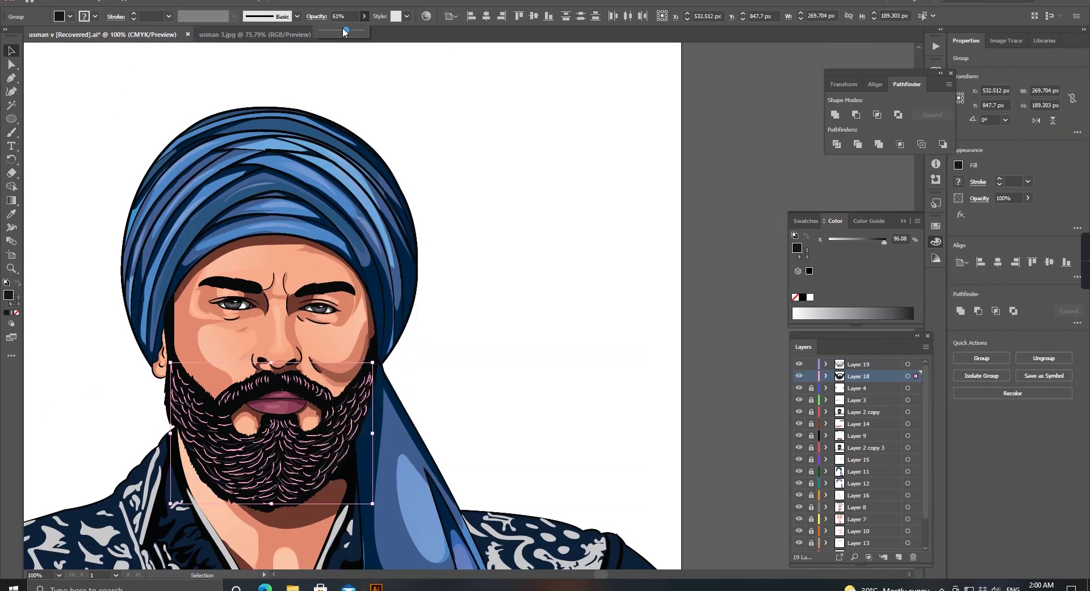
key(ctrl+minus)
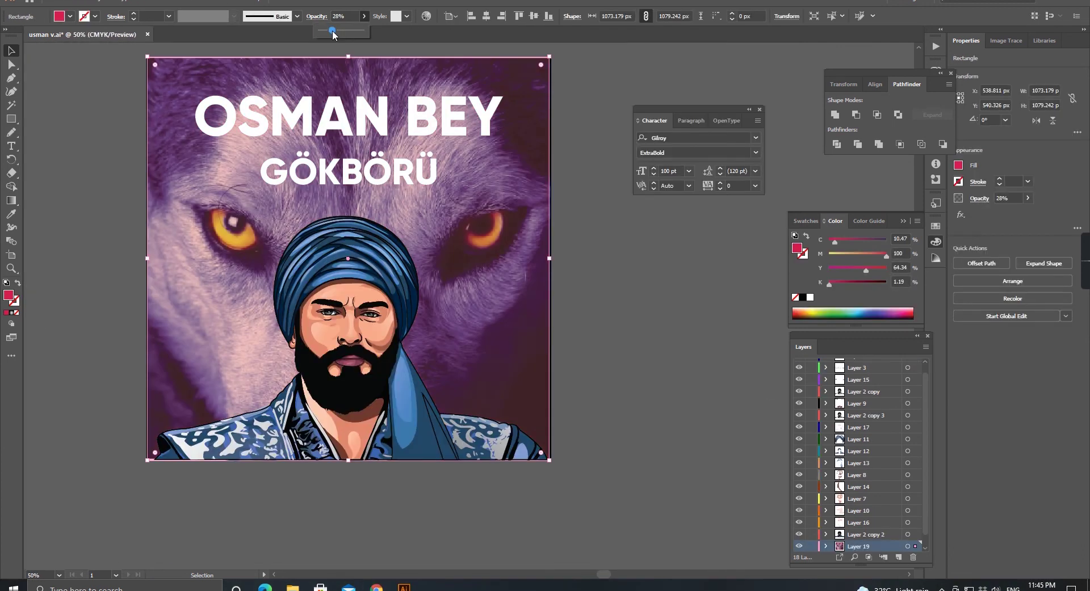
Step: Lower the dark overlay's opacity to 17%
drag(332, 30, 328, 29)
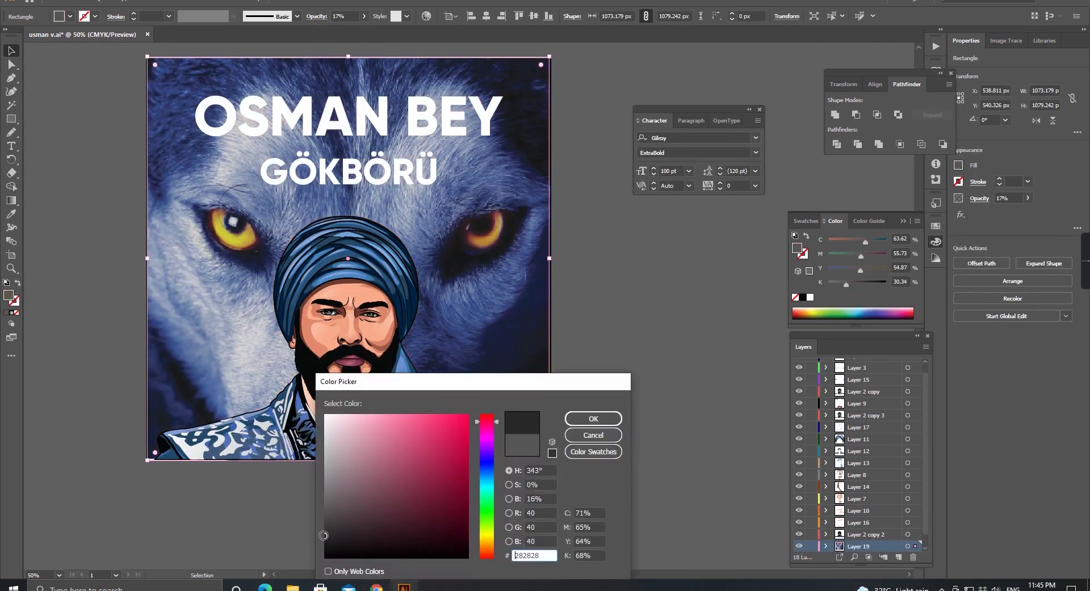